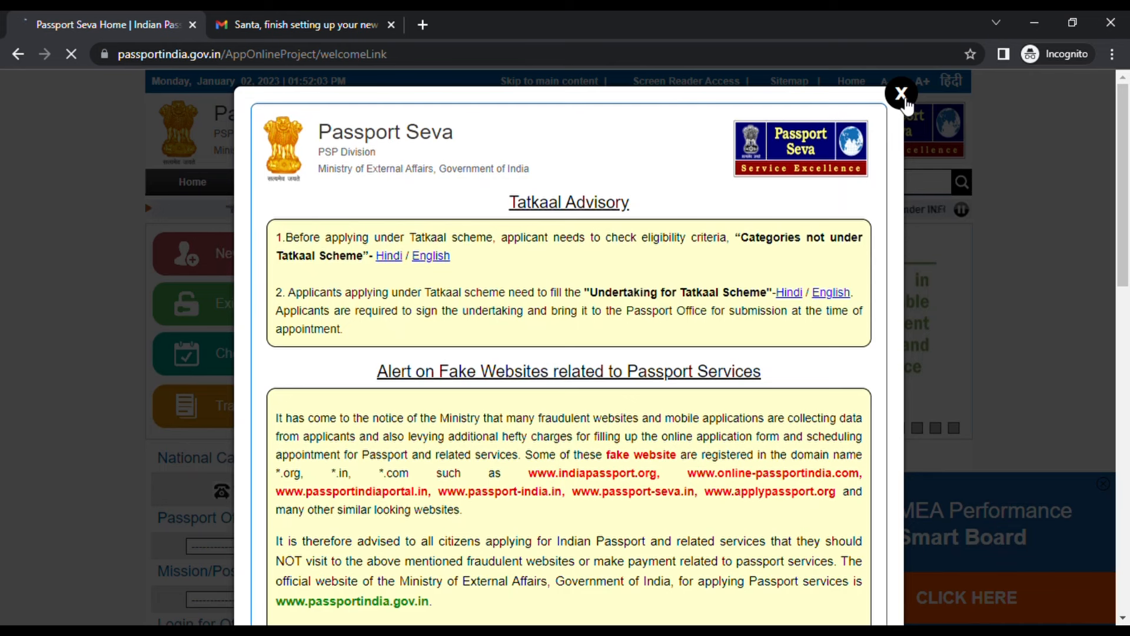
# Start a New User Registration and choose Bengaluru as the passport office
pyautogui.click(900, 95)
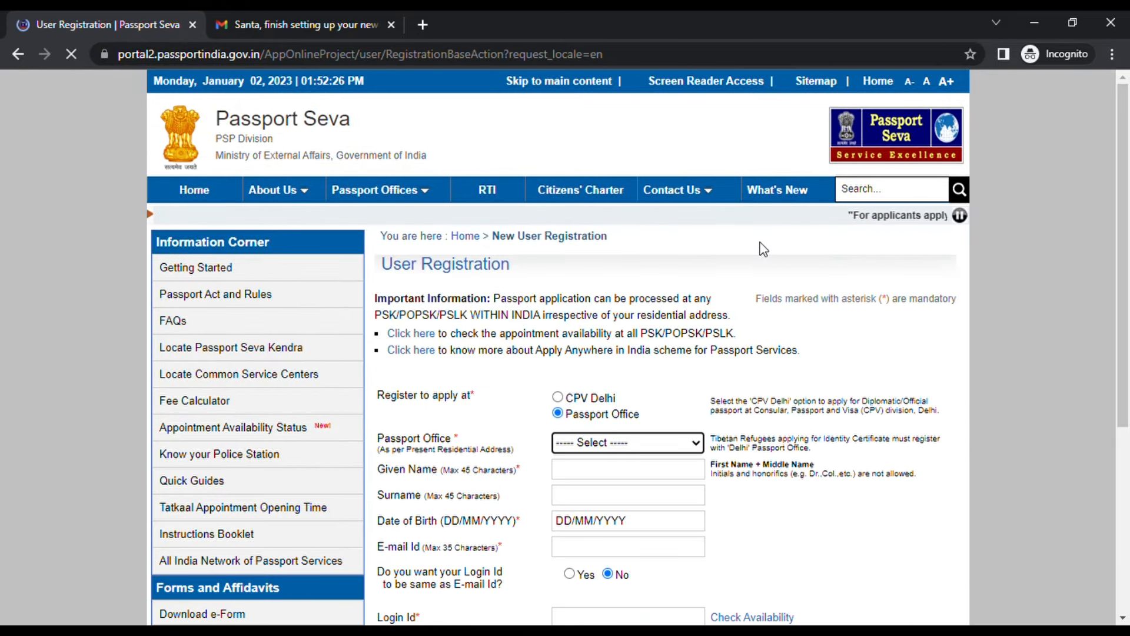
pyautogui.scroll(-3, 752, 255)
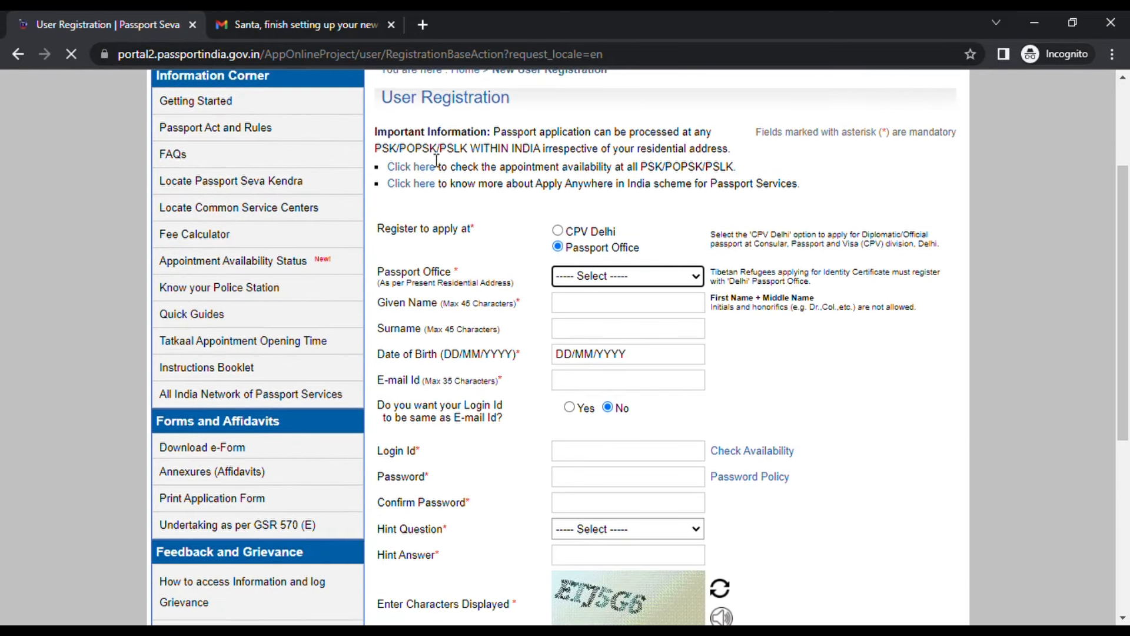
pyautogui.scroll(-3, 672, 308)
pyautogui.scroll(3, 466, 291)
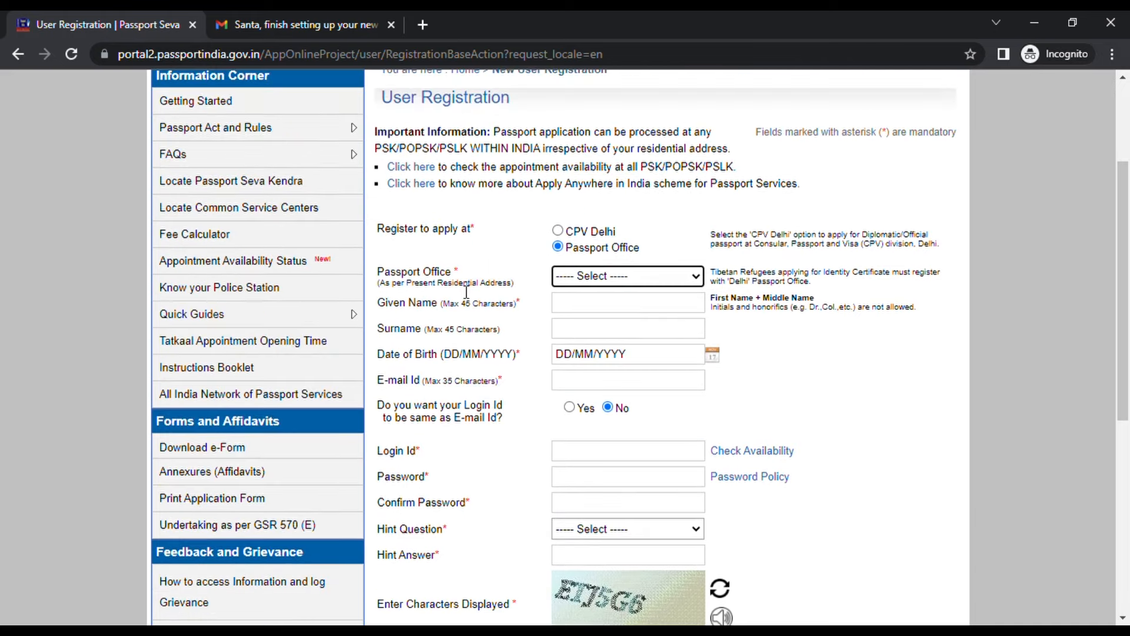
pyautogui.click(612, 352)
pyautogui.scroll(-1, 630, 275)
pyautogui.click(620, 227)
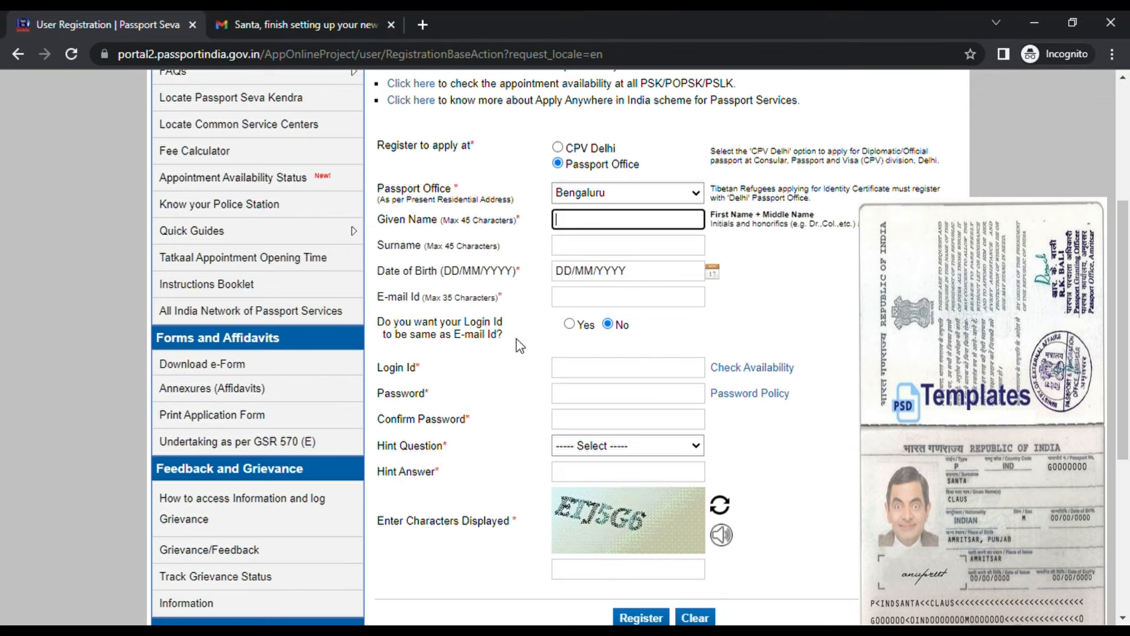
pyautogui.click(549, 200)
pyautogui.click(594, 249)
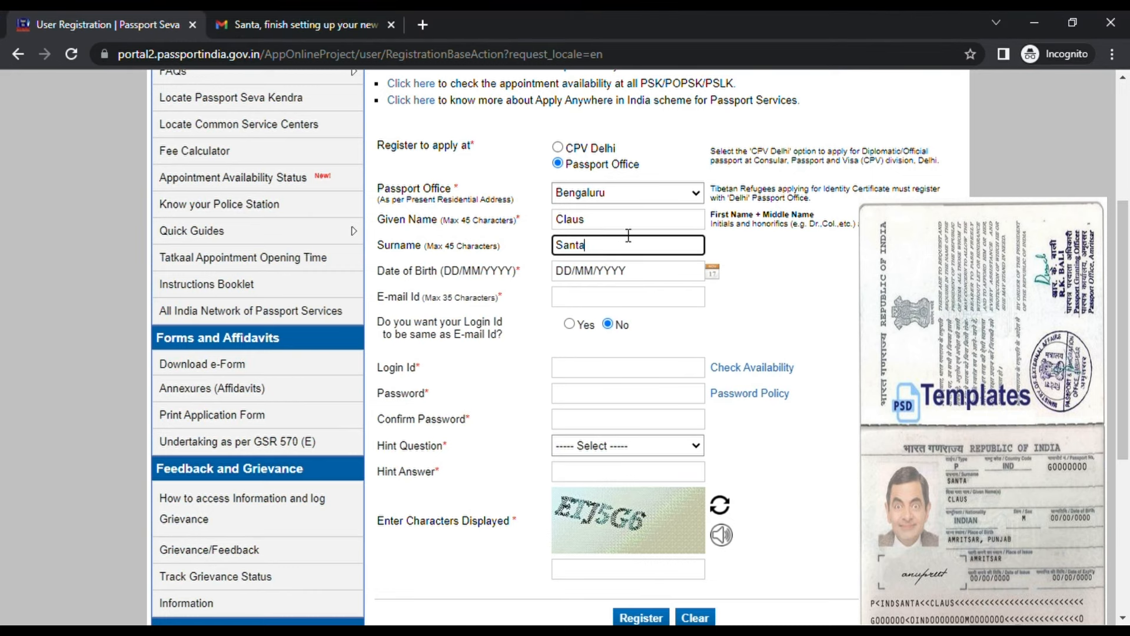
pyautogui.click(712, 272)
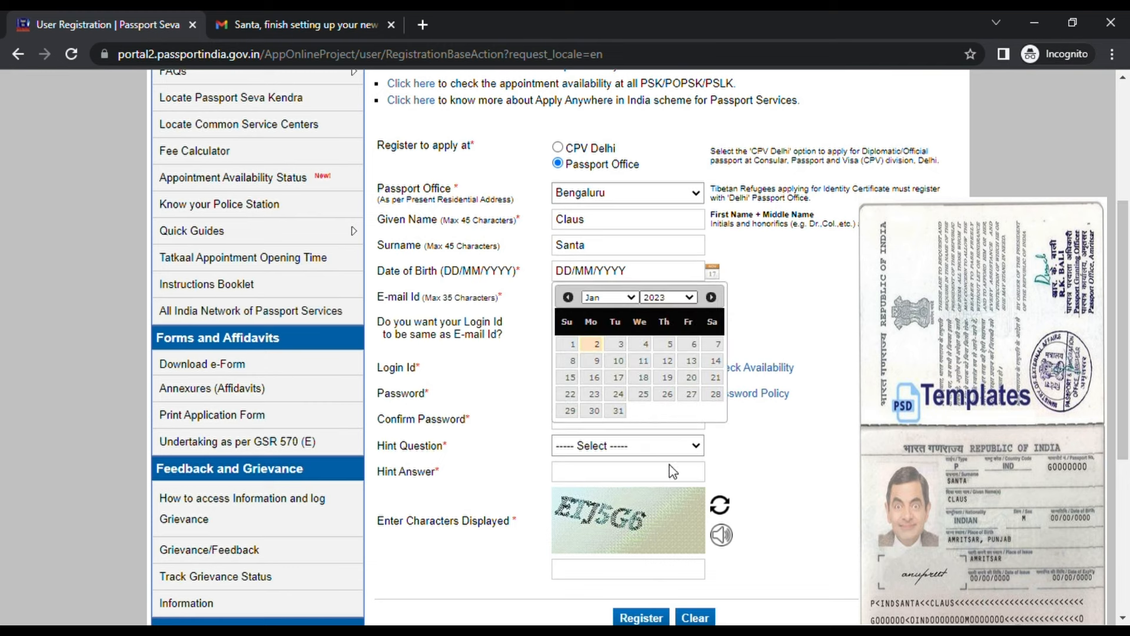
pyautogui.click(670, 508)
pyautogui.click(626, 300)
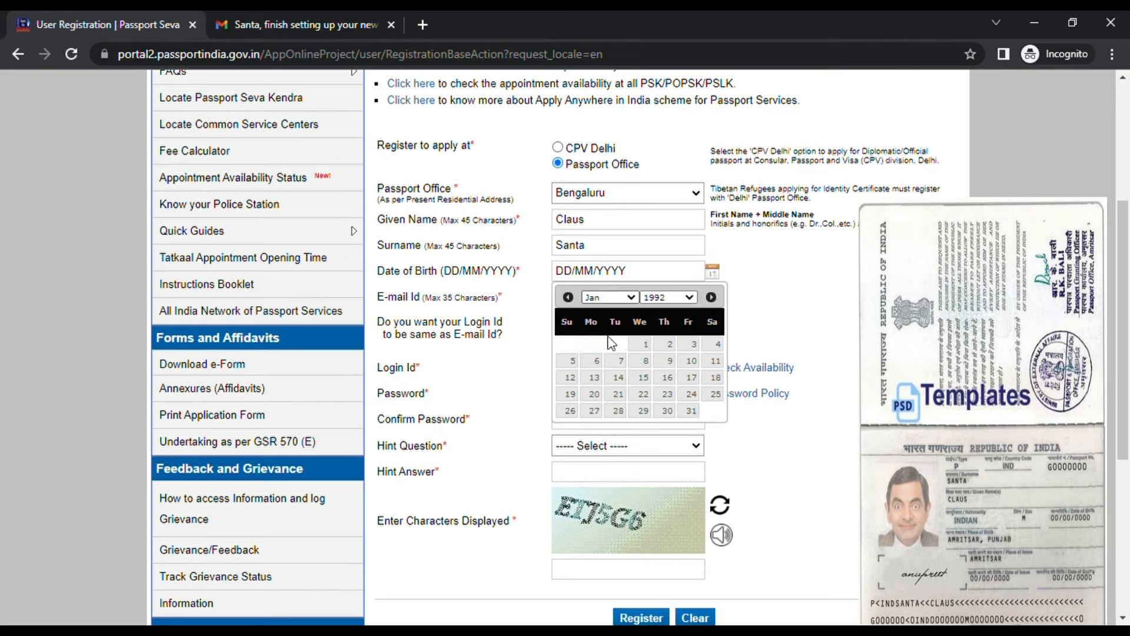
pyautogui.click(605, 347)
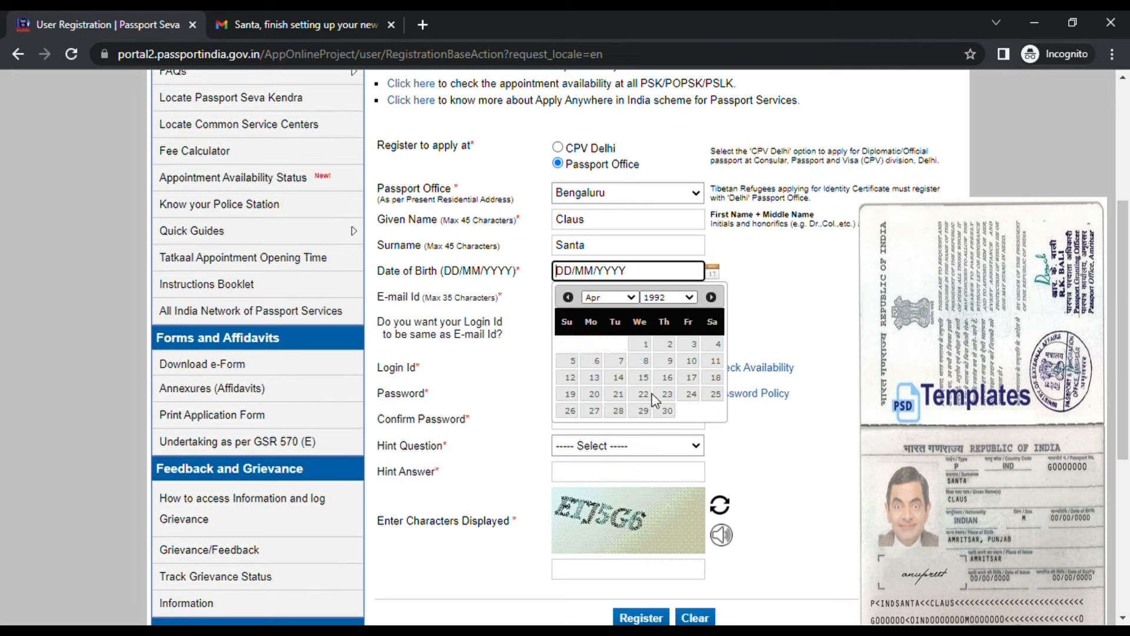
pyautogui.click(716, 343)
# Paste the applicant's e-mail, make the login ID match it, and begin the password
pyautogui.click(608, 297)
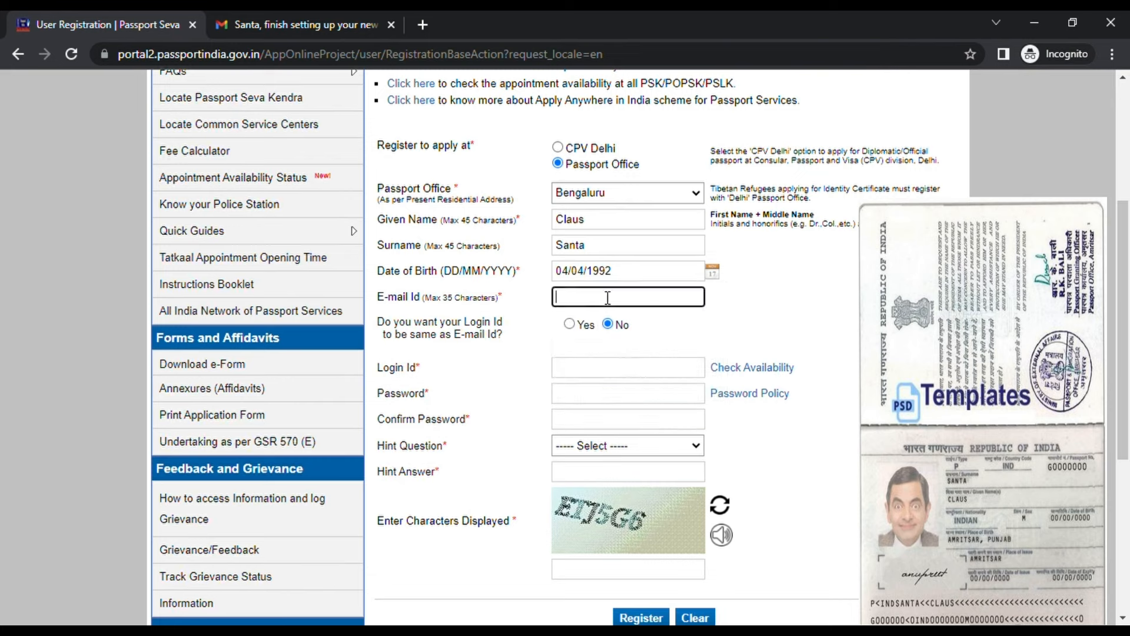
pyautogui.hotkey('ctrl', 'v')
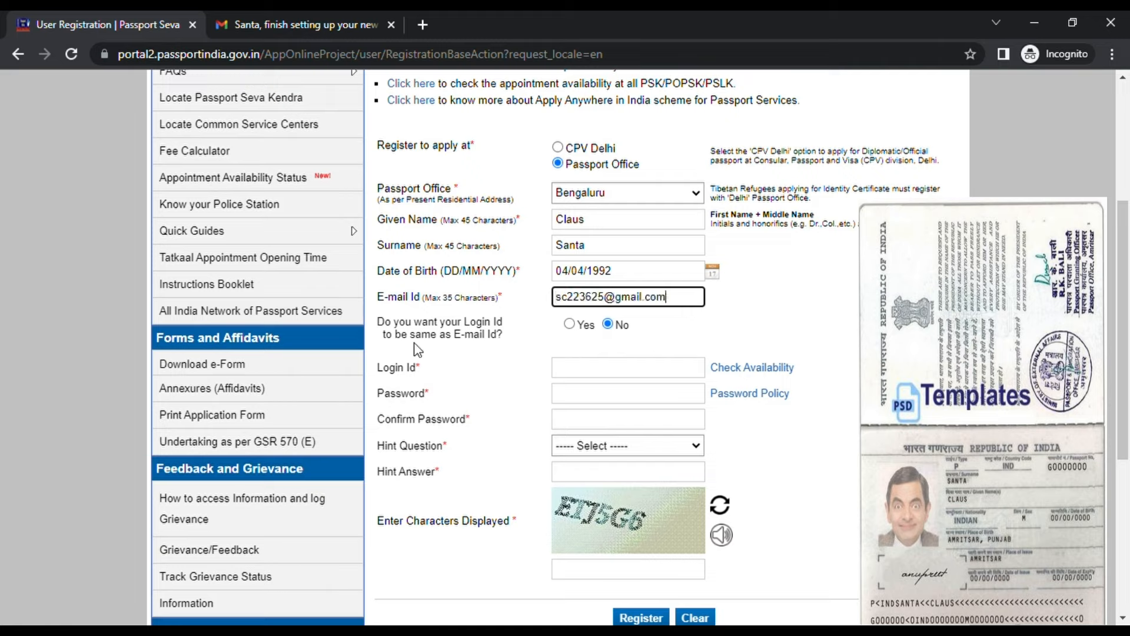
pyautogui.click(569, 324)
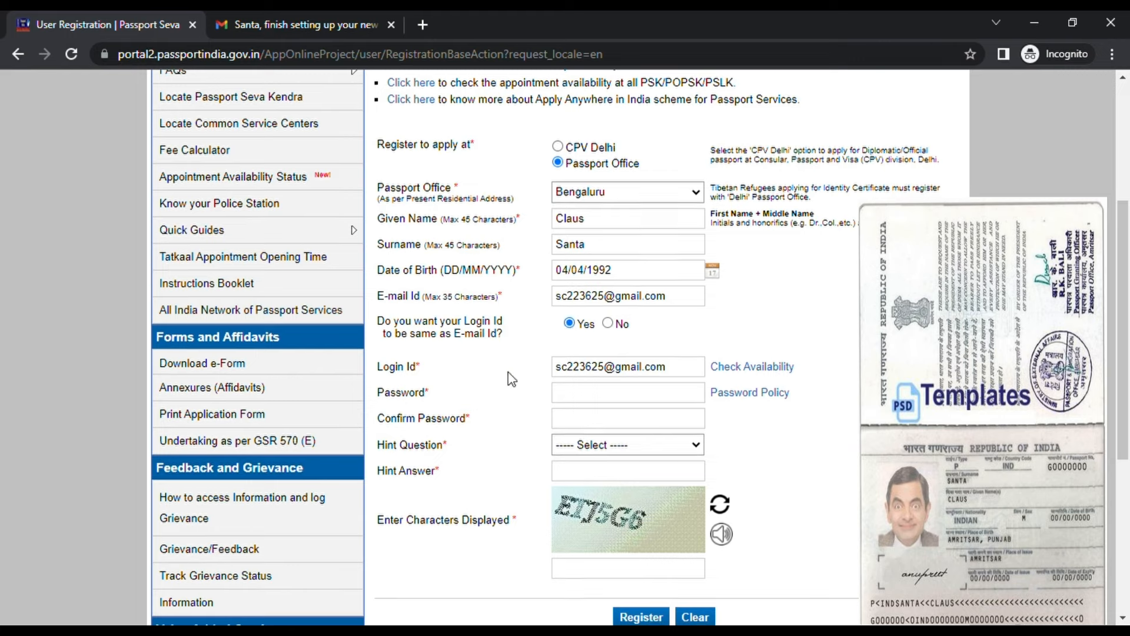
pyautogui.scroll(-3, 512, 380)
pyautogui.click(633, 238)
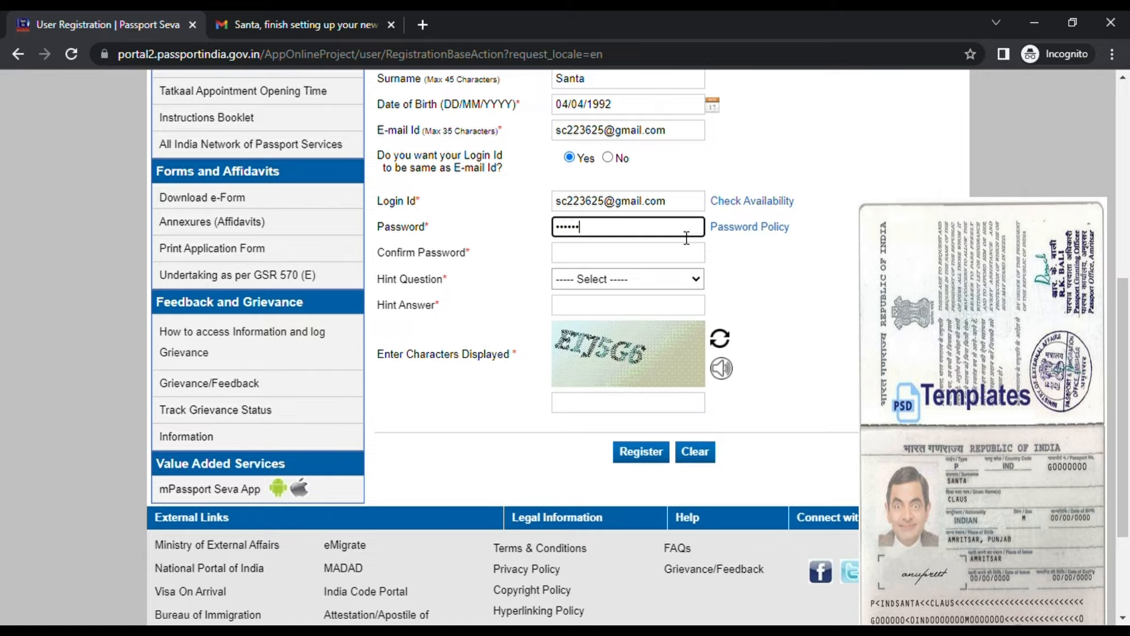
# Confirm the password and answer the Birth City hint question
pyautogui.click(687, 255)
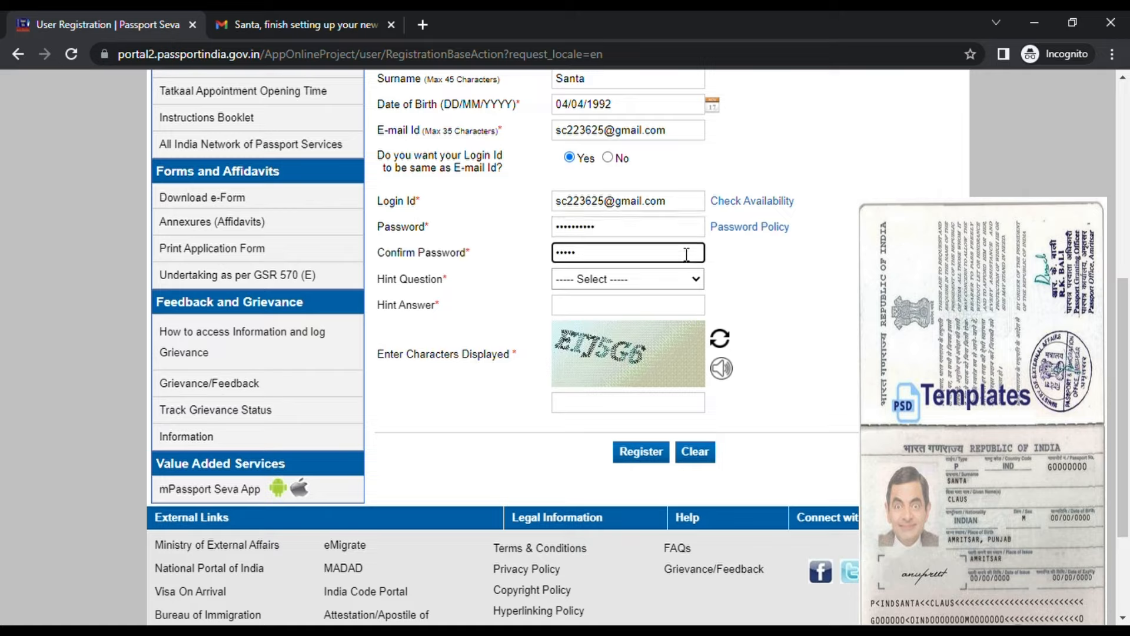
pyautogui.press('Tab')
pyautogui.press('Down')
pyautogui.click(654, 305)
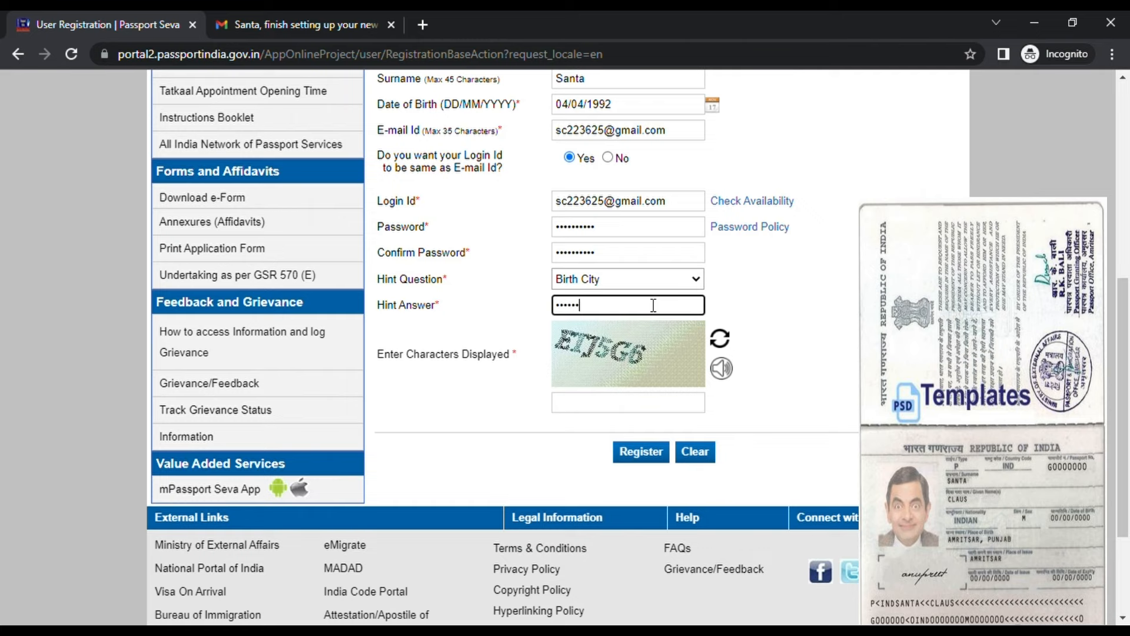
pyautogui.click(849, 294)
# Enter the captcha, register, and review the confirmation before switching to Gmail
pyautogui.scroll(-2, 477, 339)
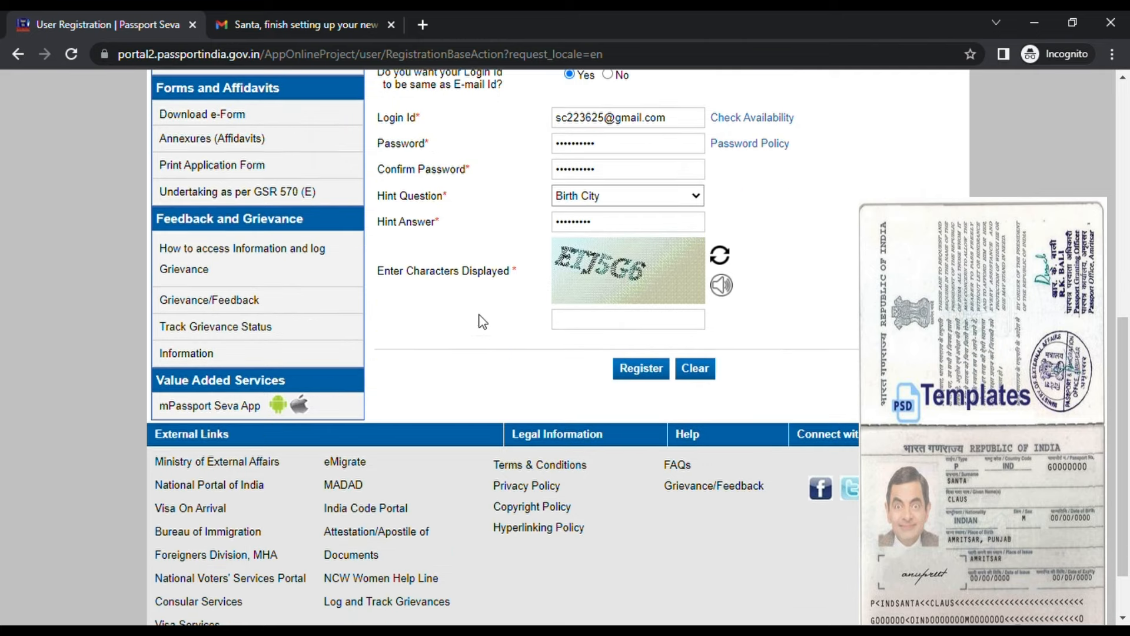
pyautogui.click(603, 320)
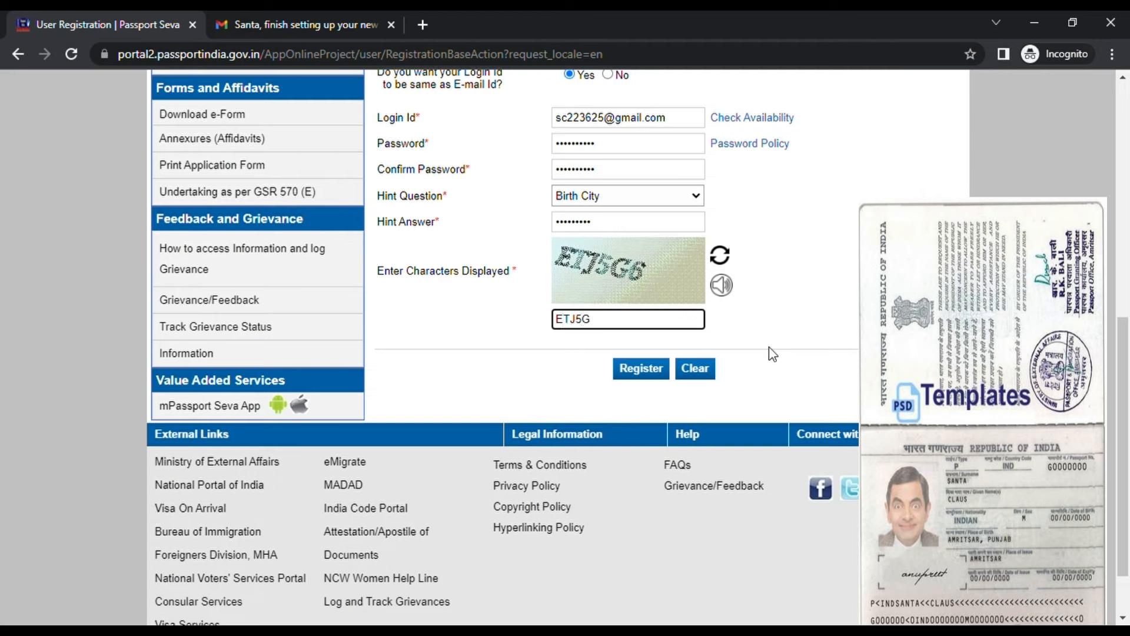
pyautogui.click(648, 375)
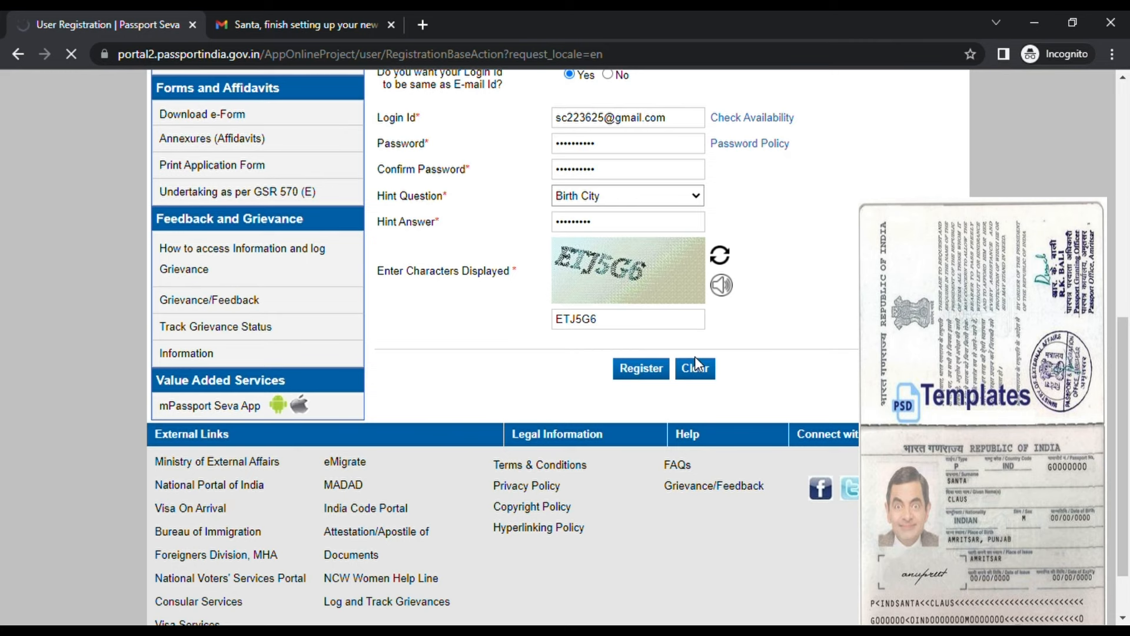
pyautogui.scroll(4, 553, 371)
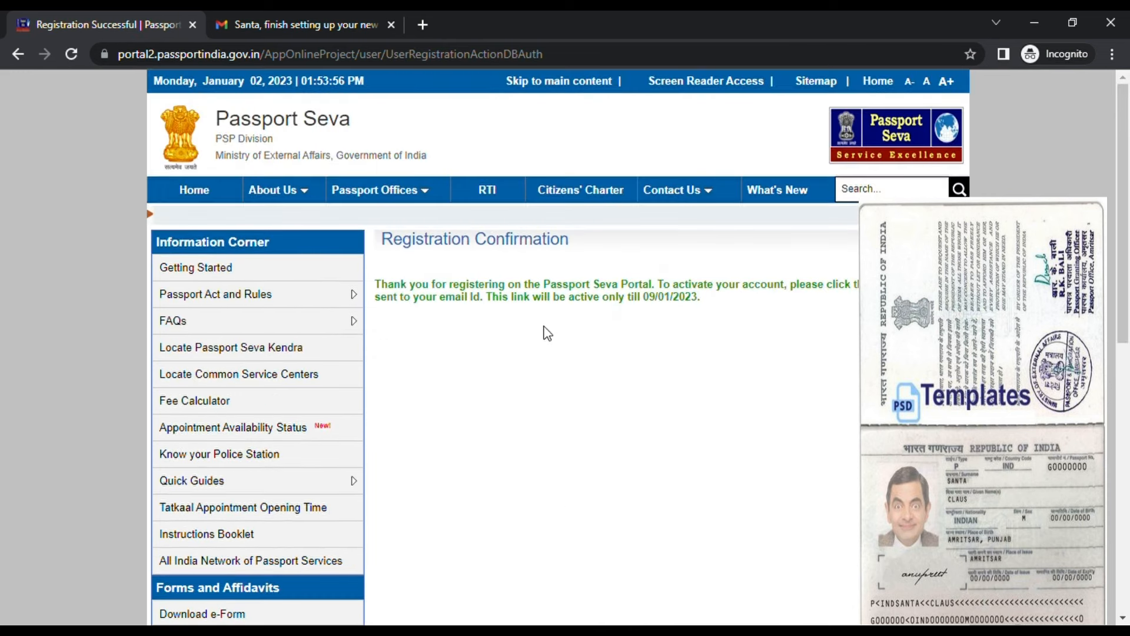
pyautogui.moveTo(388, 291); pyautogui.dragTo(726, 313)
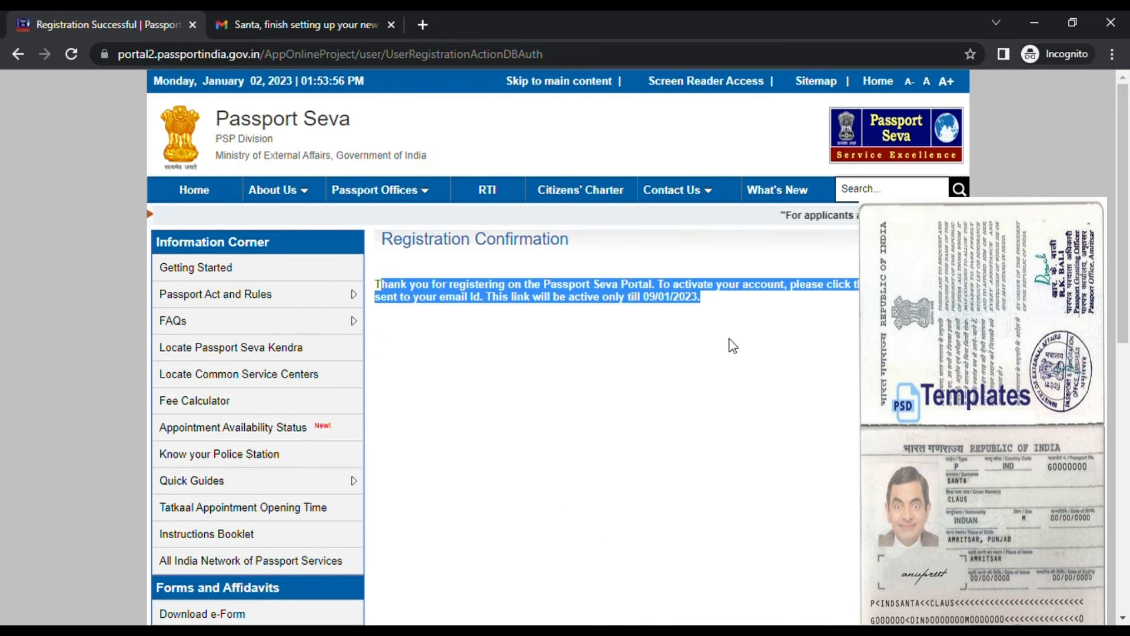
pyautogui.click(733, 306)
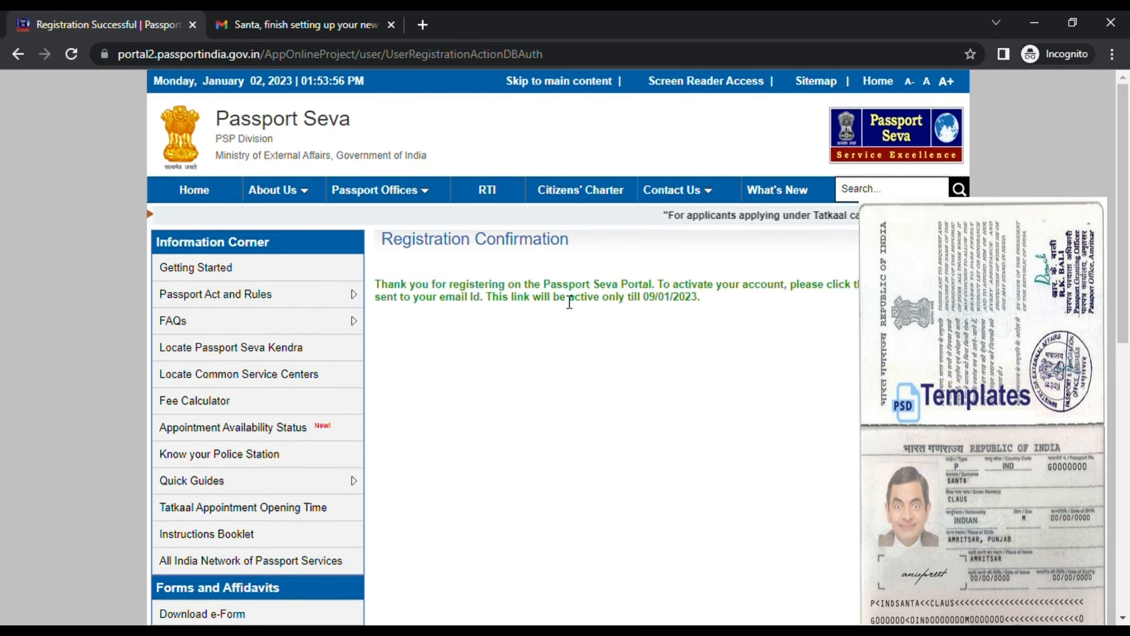
pyautogui.click(332, 29)
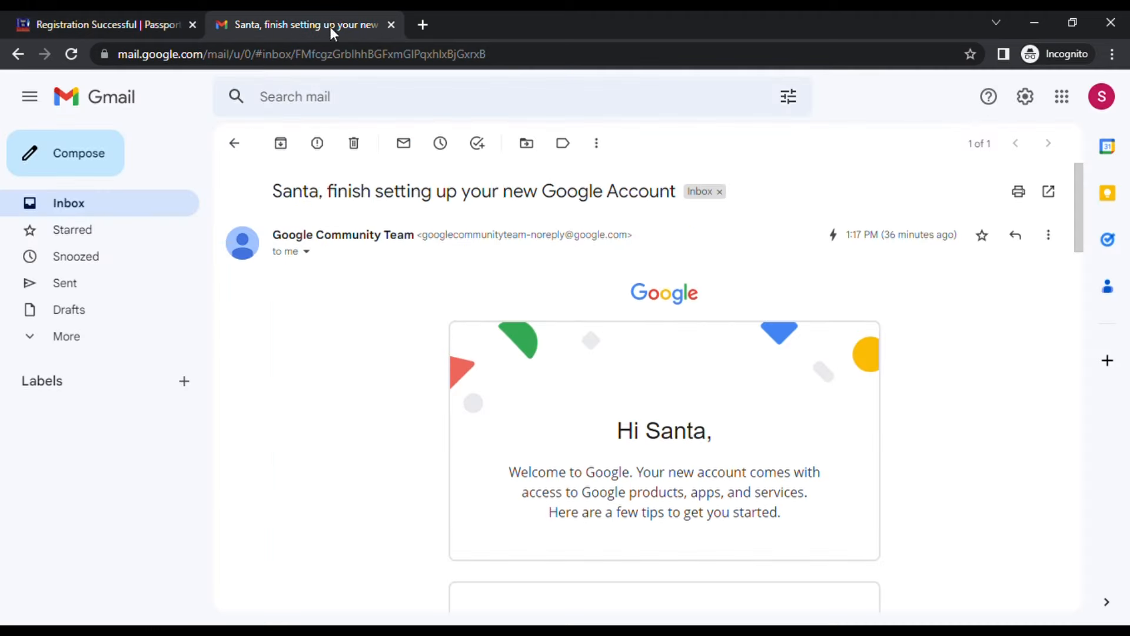
# Search the inbox, spam and trash for the activation mail, then reload the inbox
pyautogui.click(93, 202)
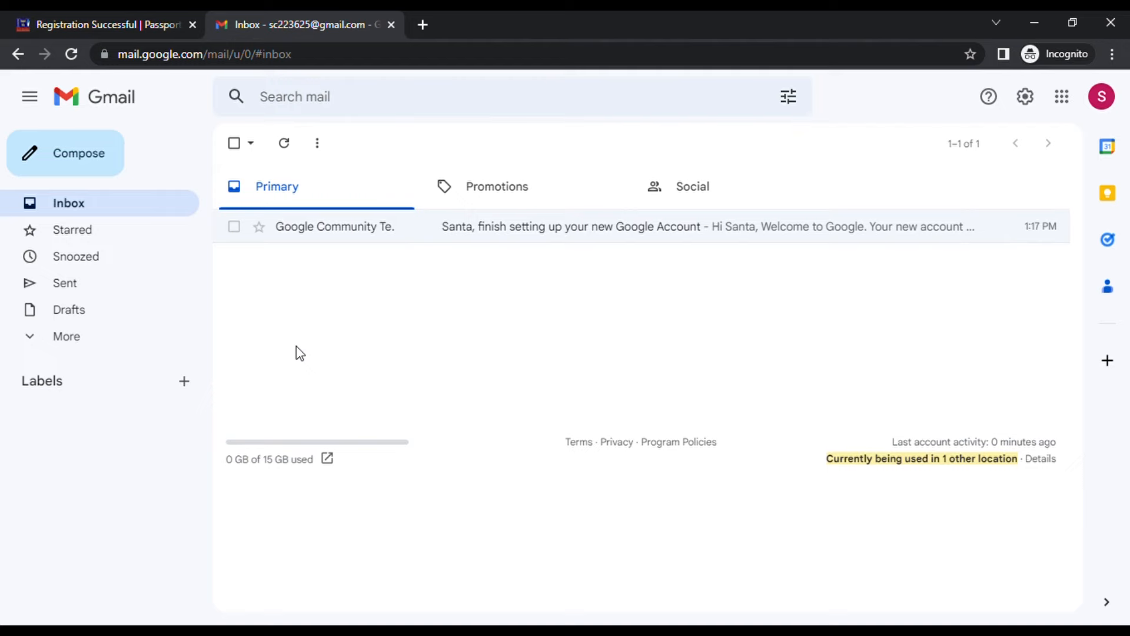
pyautogui.click(129, 21)
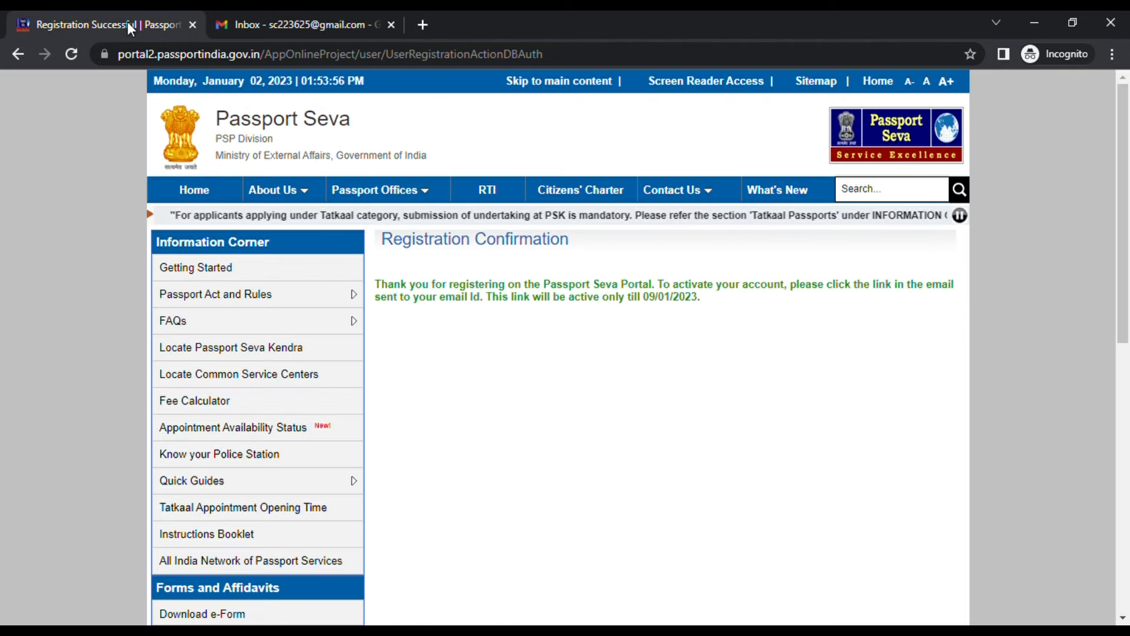
pyautogui.click(314, 26)
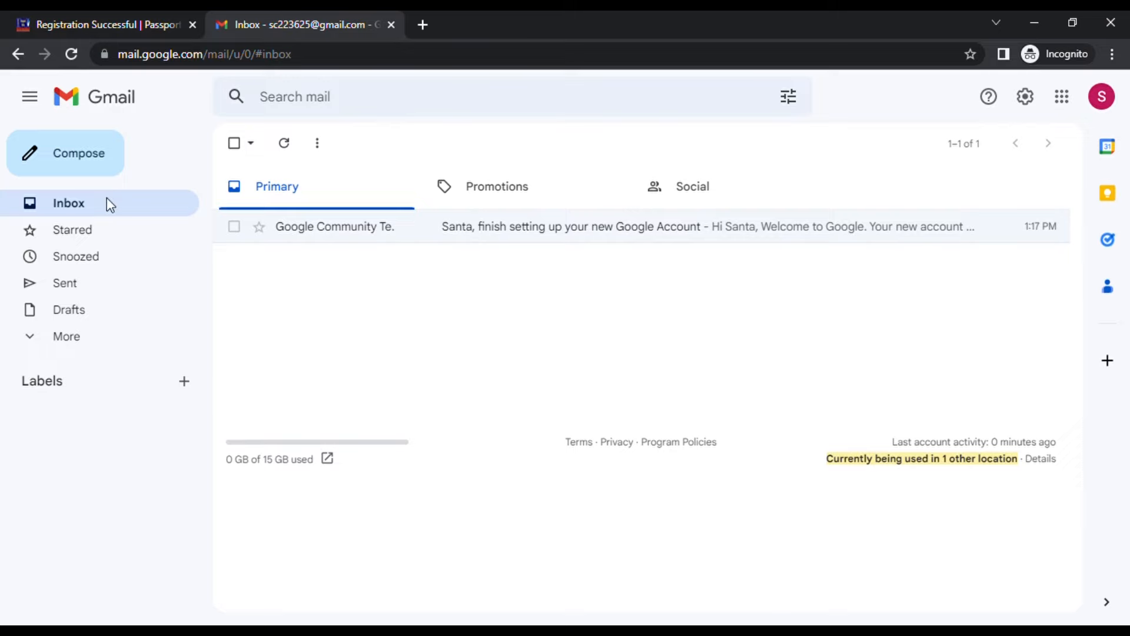
pyautogui.click(112, 338)
pyautogui.click(151, 476)
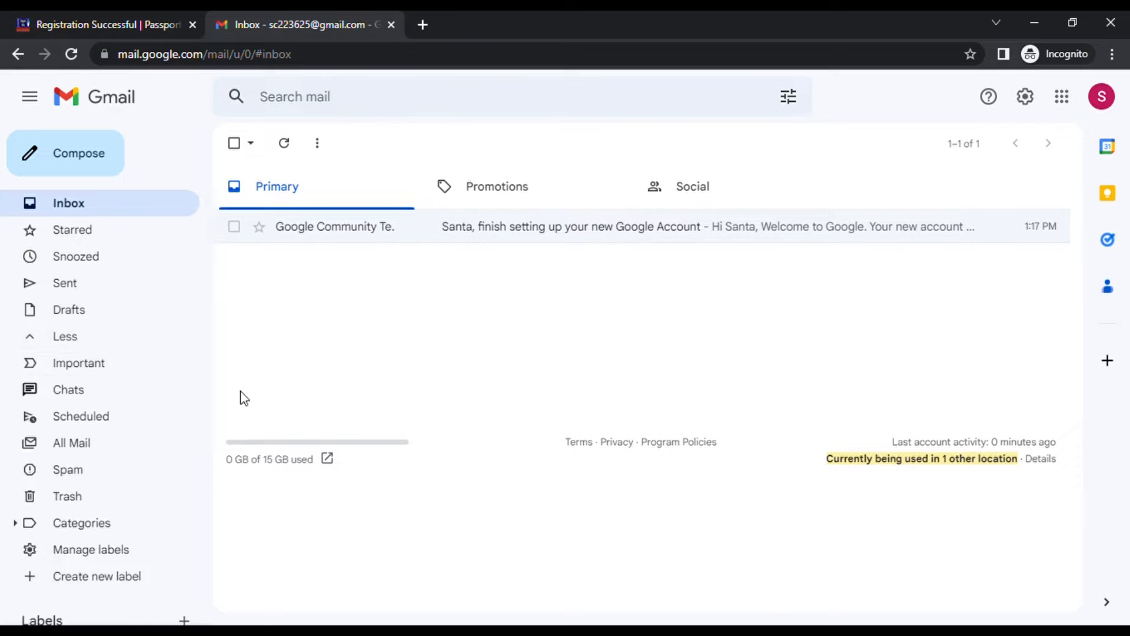
pyautogui.click(136, 500)
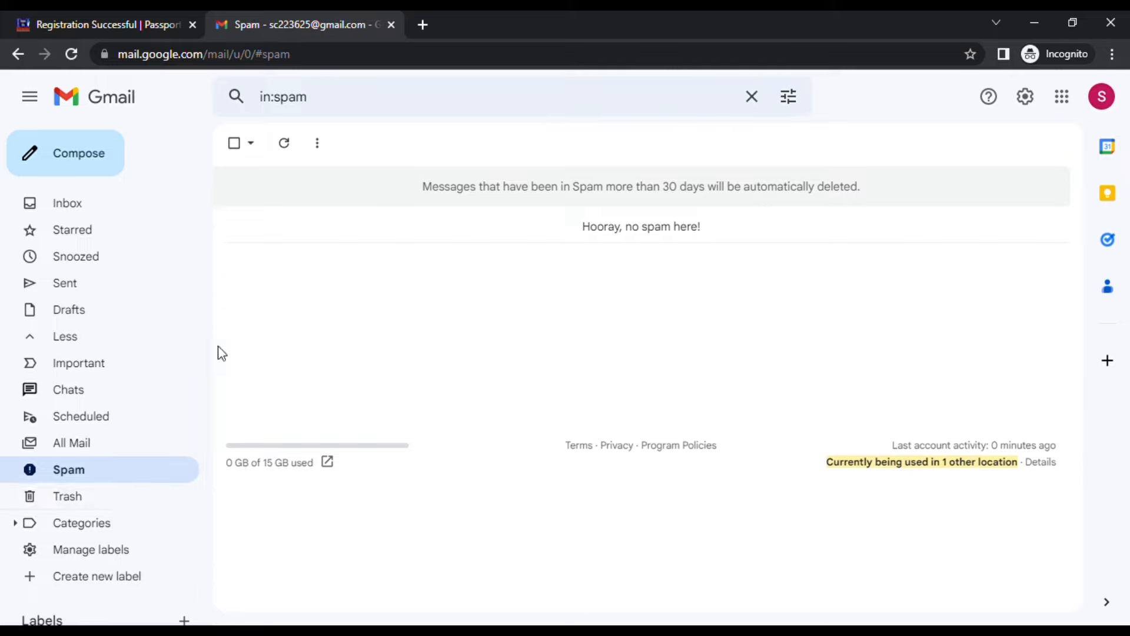
pyautogui.click(122, 203)
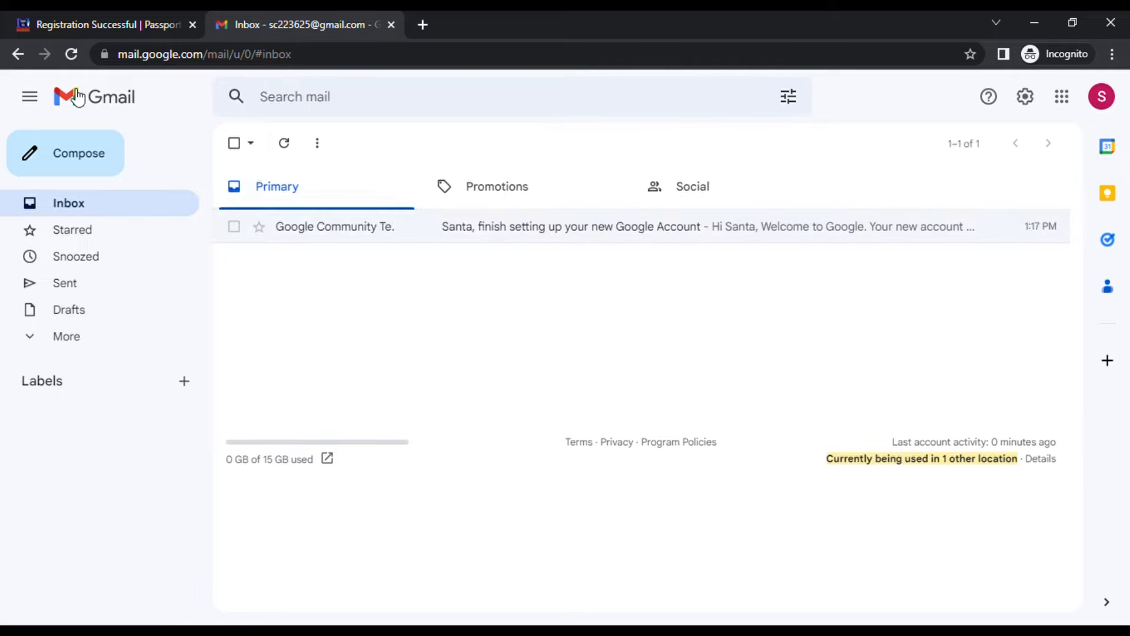
pyautogui.click(76, 58)
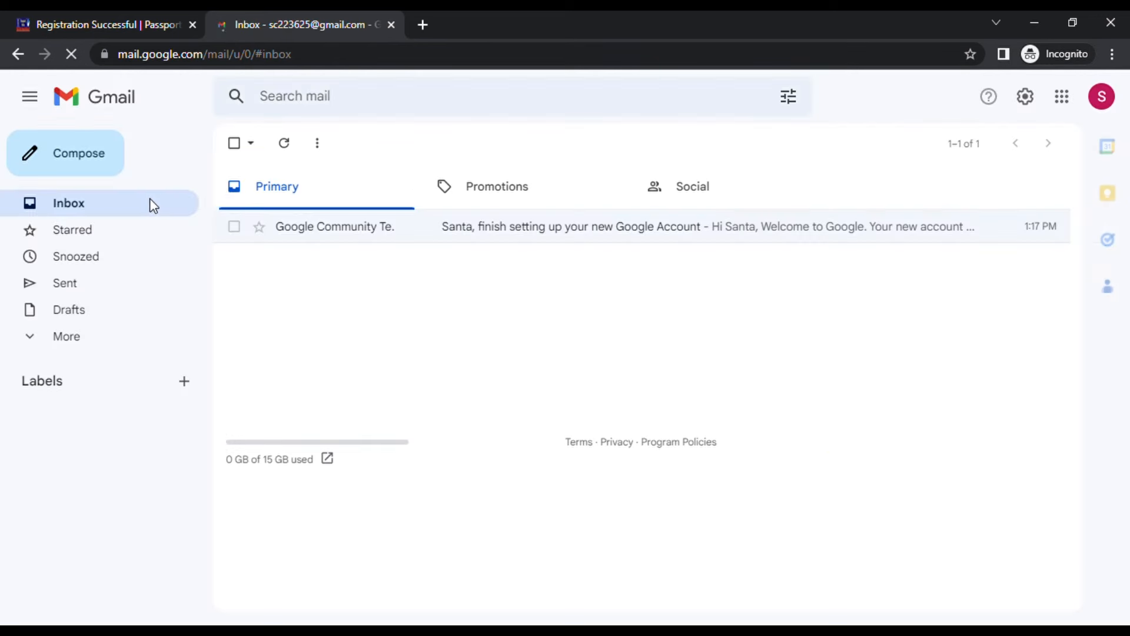
# Recheck the link validity deadline on Passport Seva, then return to the Gmail inbox
pyautogui.click(105, 24)
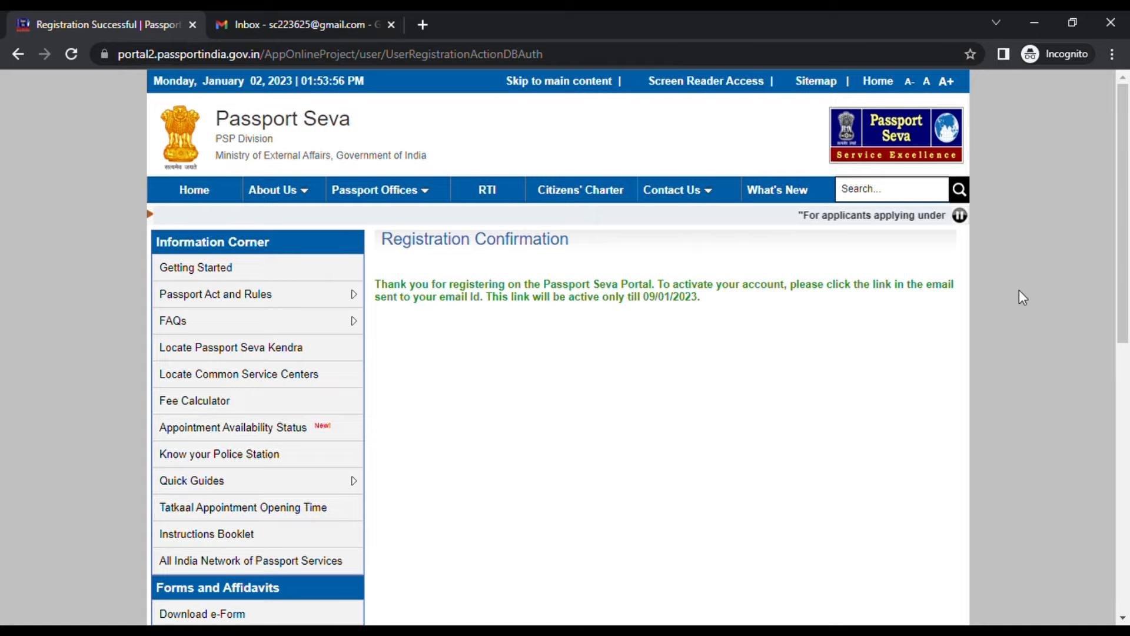
pyautogui.moveTo(484, 296); pyautogui.dragTo(699, 301)
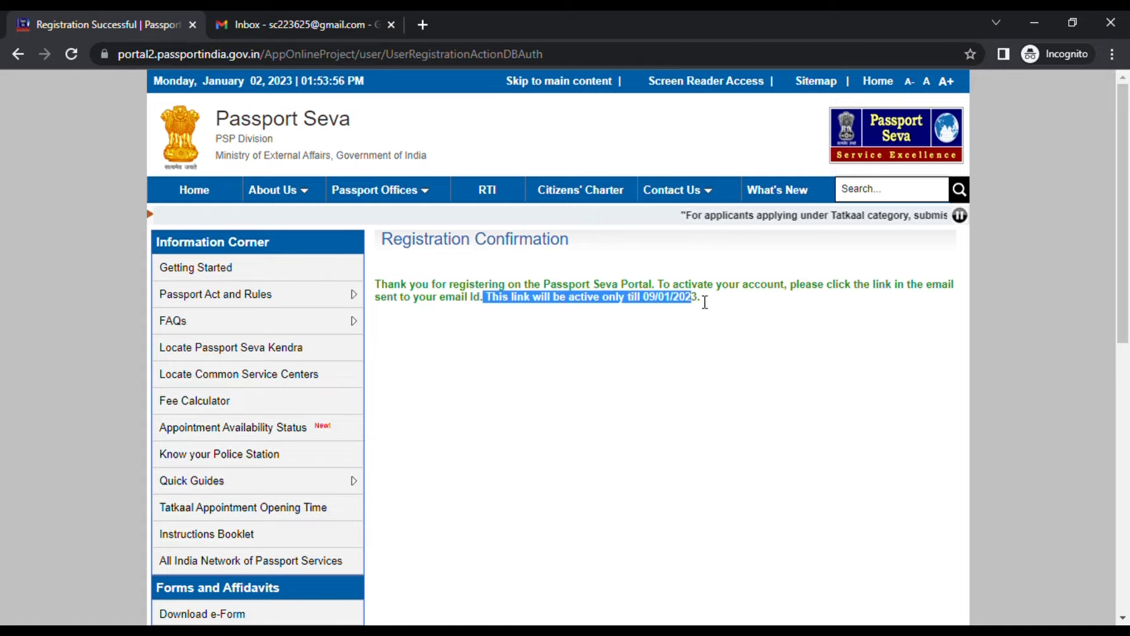
pyautogui.click(687, 338)
pyautogui.click(294, 30)
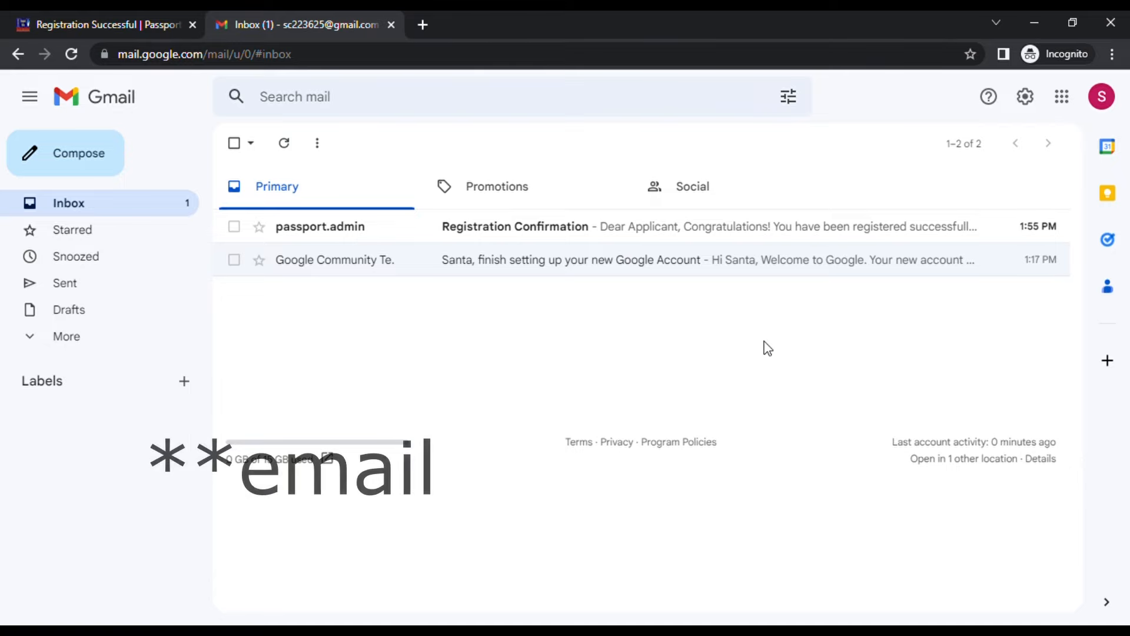
# Open the Registration Confirmation e-mail and follow its account activation link
pyautogui.click(537, 246)
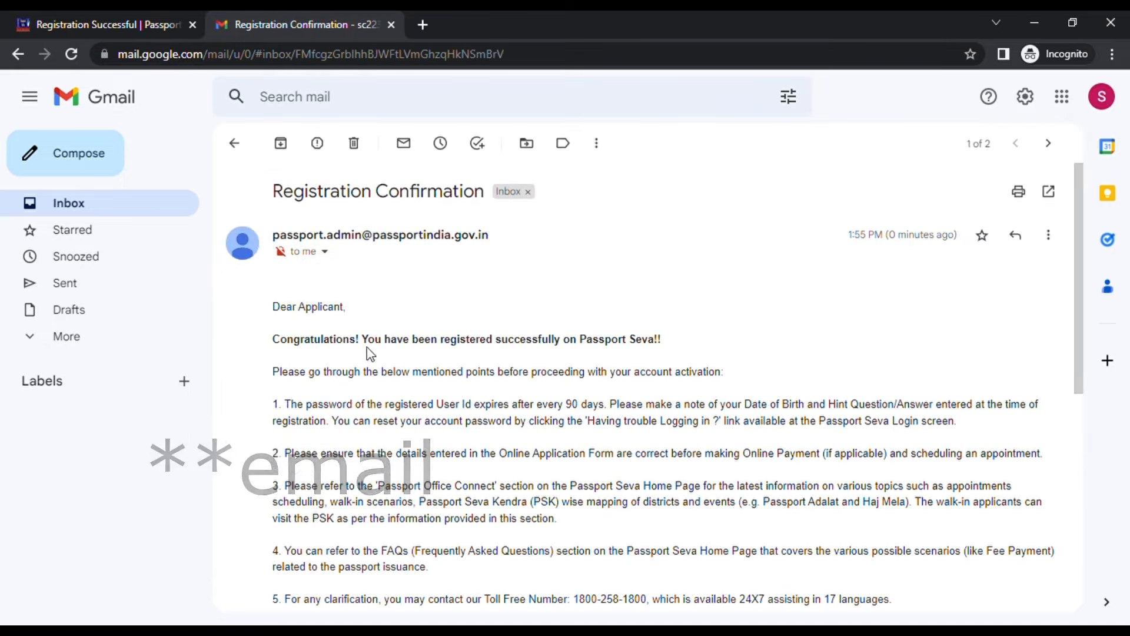
pyautogui.scroll(-2, 367, 352)
pyautogui.scroll(-3, 371, 352)
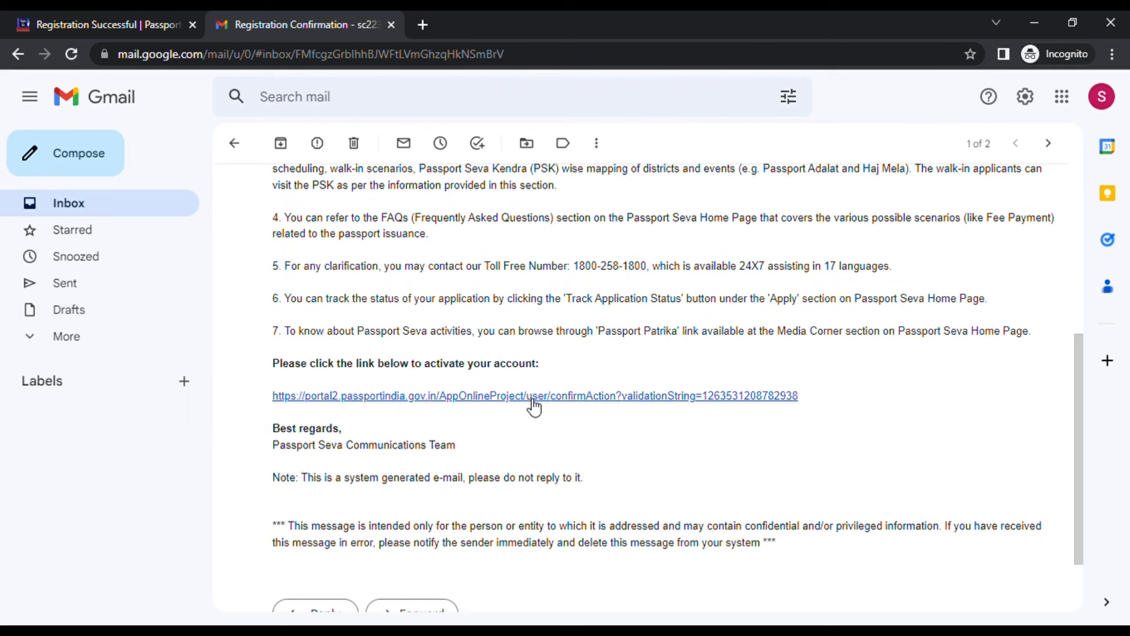
pyautogui.click(534, 405)
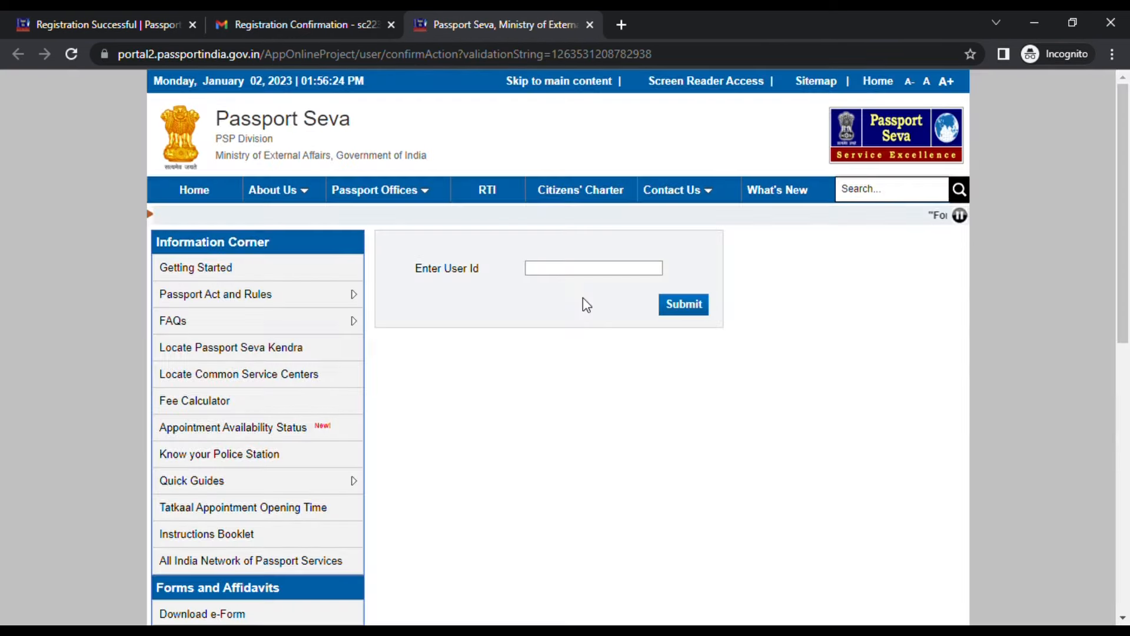
# Copy the registered recipient address from the confirmation e-mail's details
pyautogui.click(592, 277)
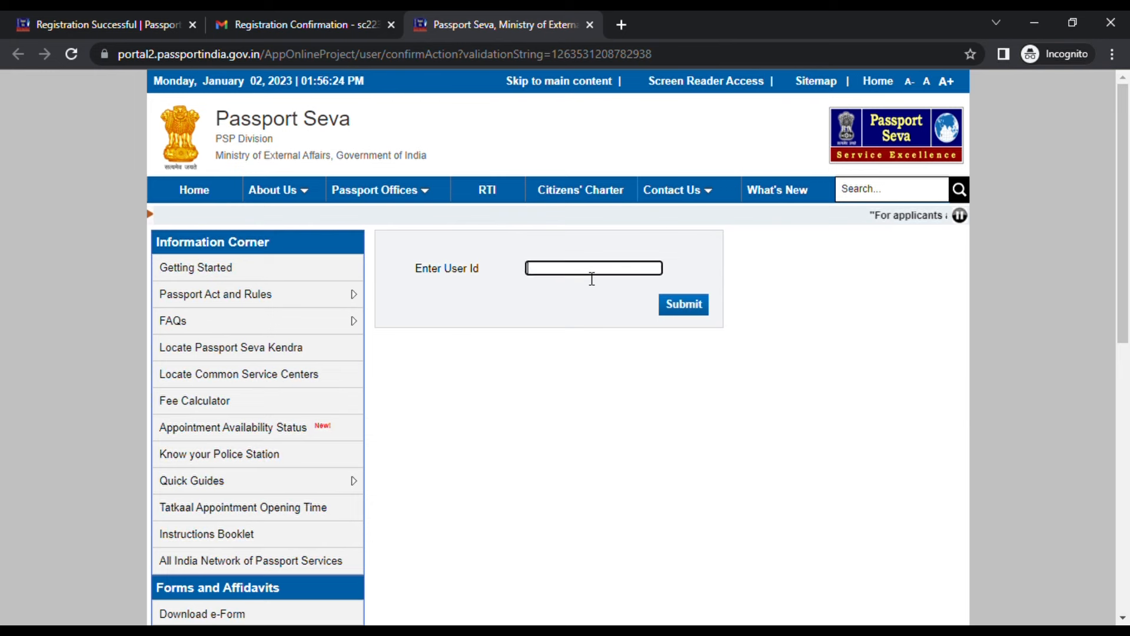
pyautogui.click(338, 24)
pyautogui.scroll(10, 454, 354)
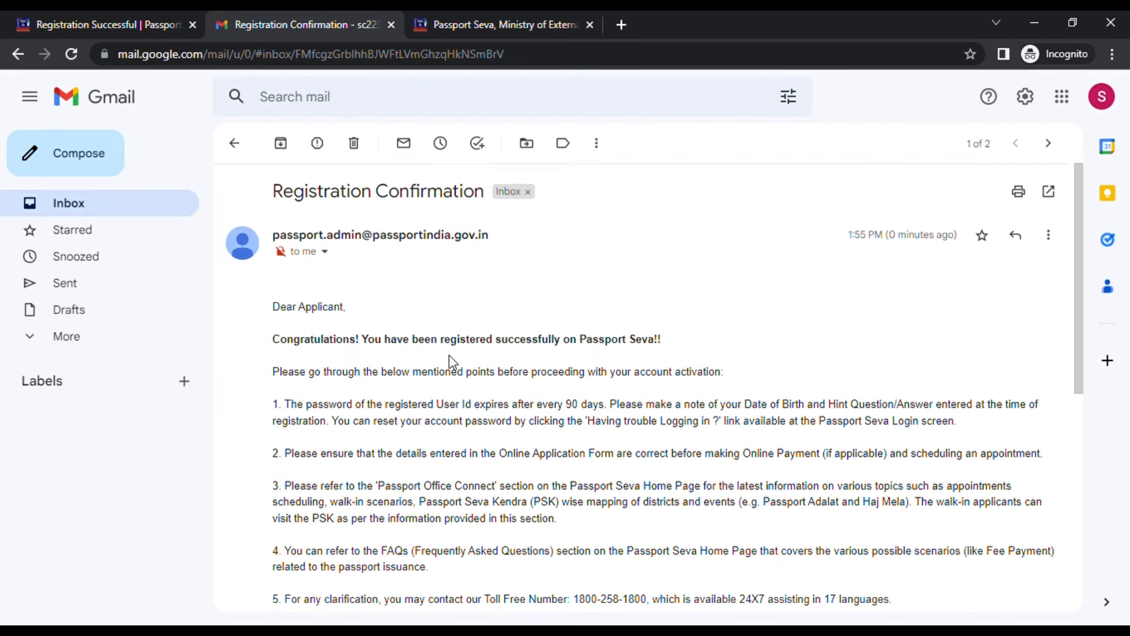
pyautogui.click(325, 251)
pyautogui.moveTo(406, 299); pyautogui.dragTo(529, 307)
pyautogui.hotkey('ctrl', 'c')
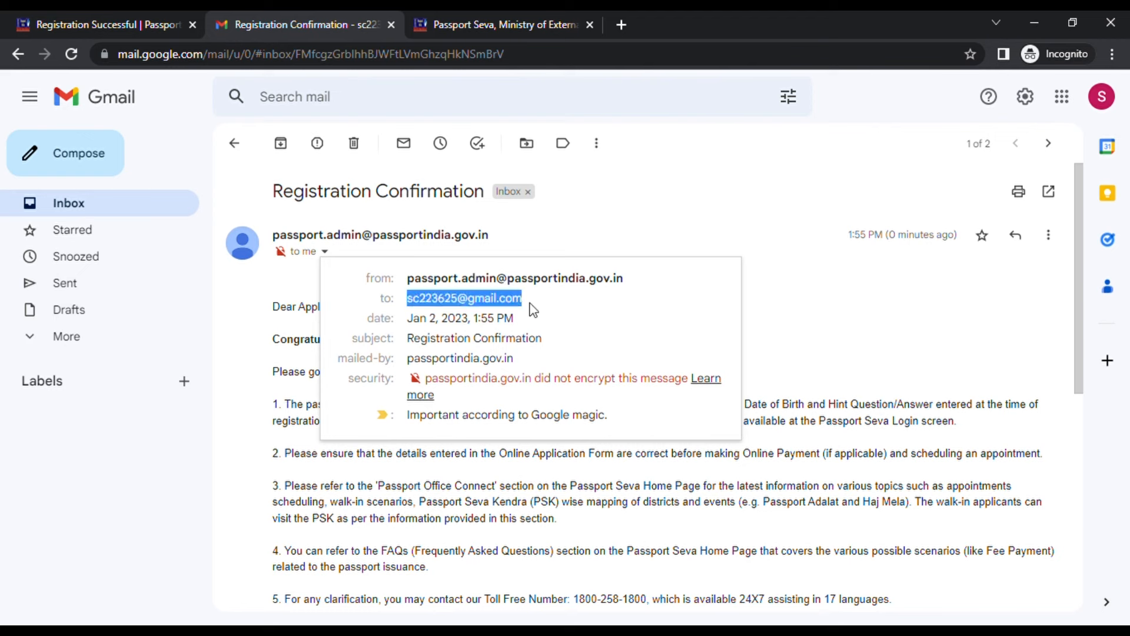
# Paste the address as User Id without the leading space, activate, and go to login
pyautogui.click(538, 13)
pyautogui.hotkey('ctrl', 'v')
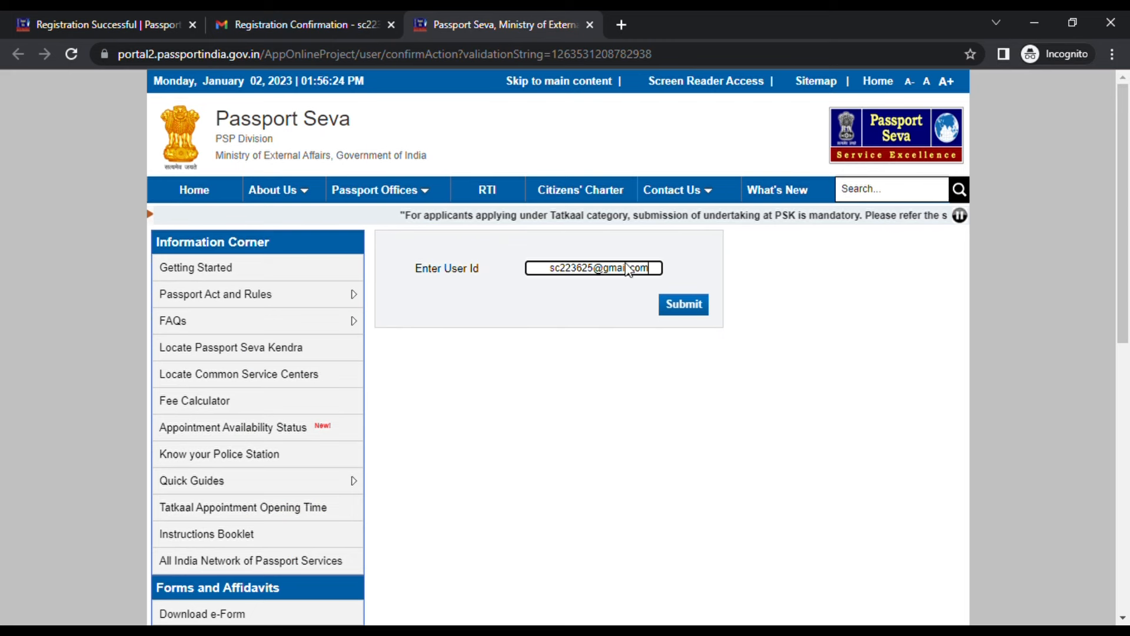
pyautogui.moveTo(551, 268); pyautogui.dragTo(483, 268)
pyautogui.press('BackSpace')
pyautogui.press('Return')
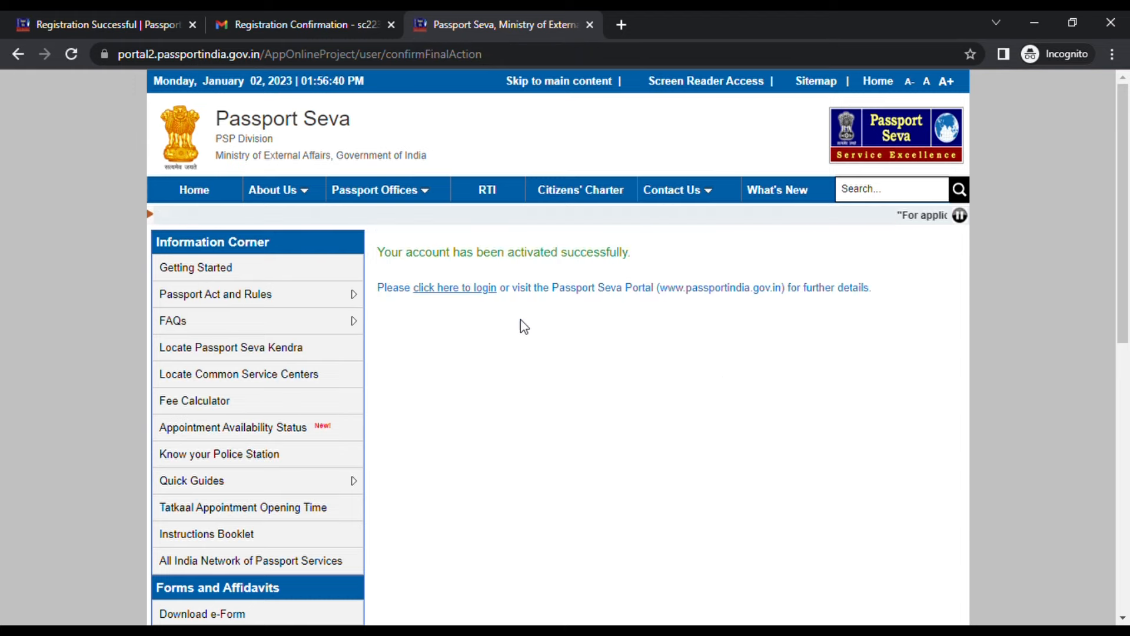
pyautogui.click(450, 292)
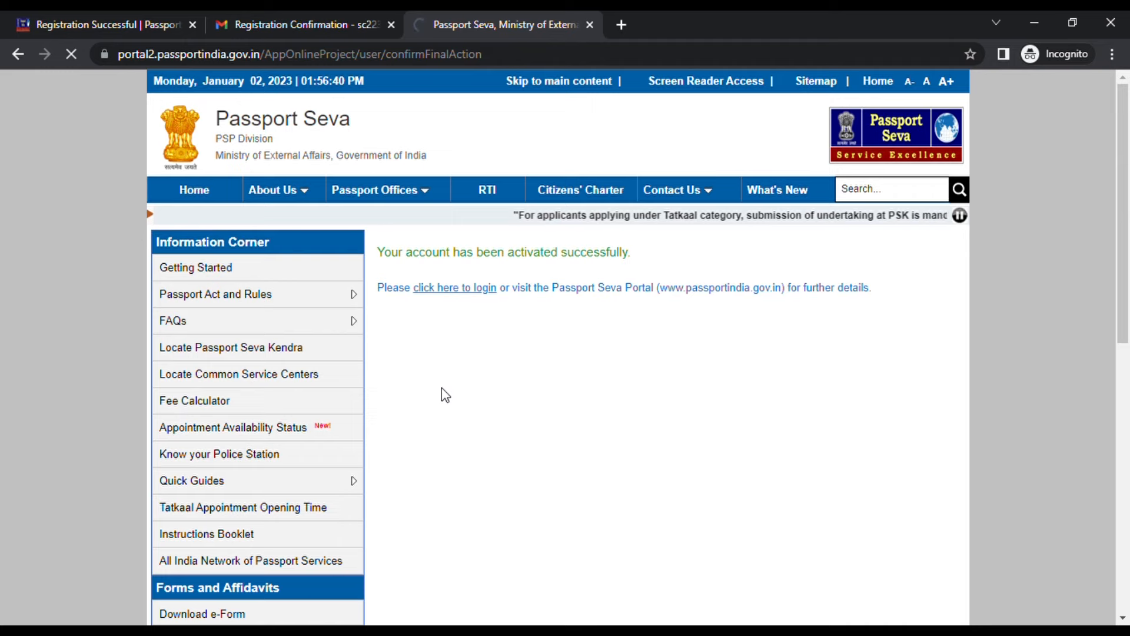
pyautogui.click(551, 330)
# Paste the registered address as Login Id, trimming the leading space, and continue
pyautogui.hotkey('ctrl', 'v')
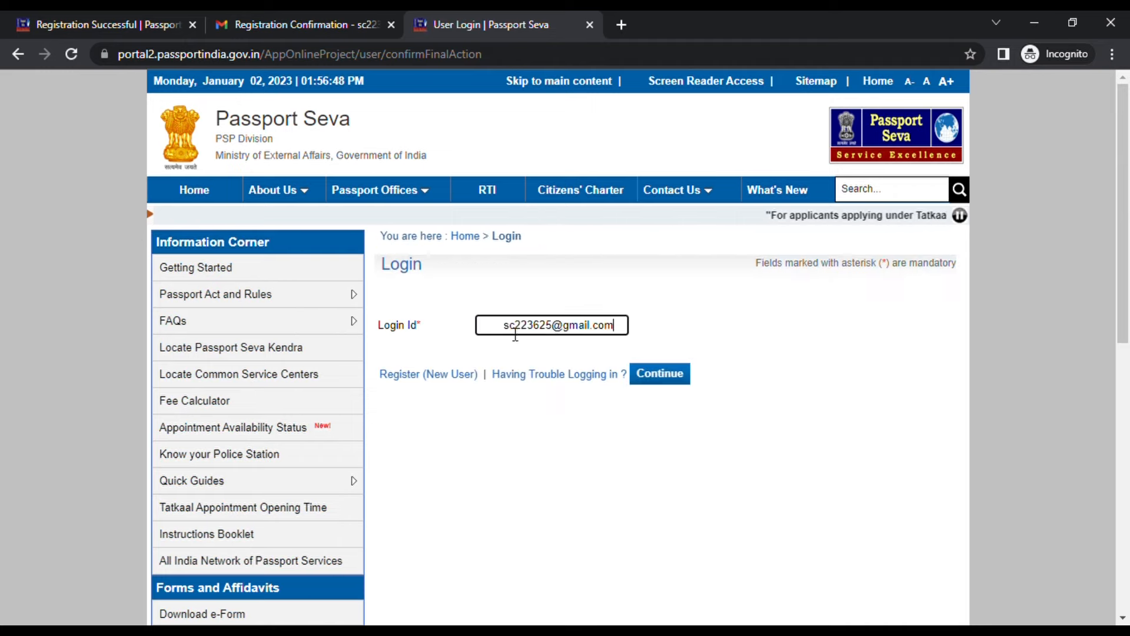
pyautogui.moveTo(510, 327); pyautogui.dragTo(435, 327)
pyautogui.press('BackSpace')
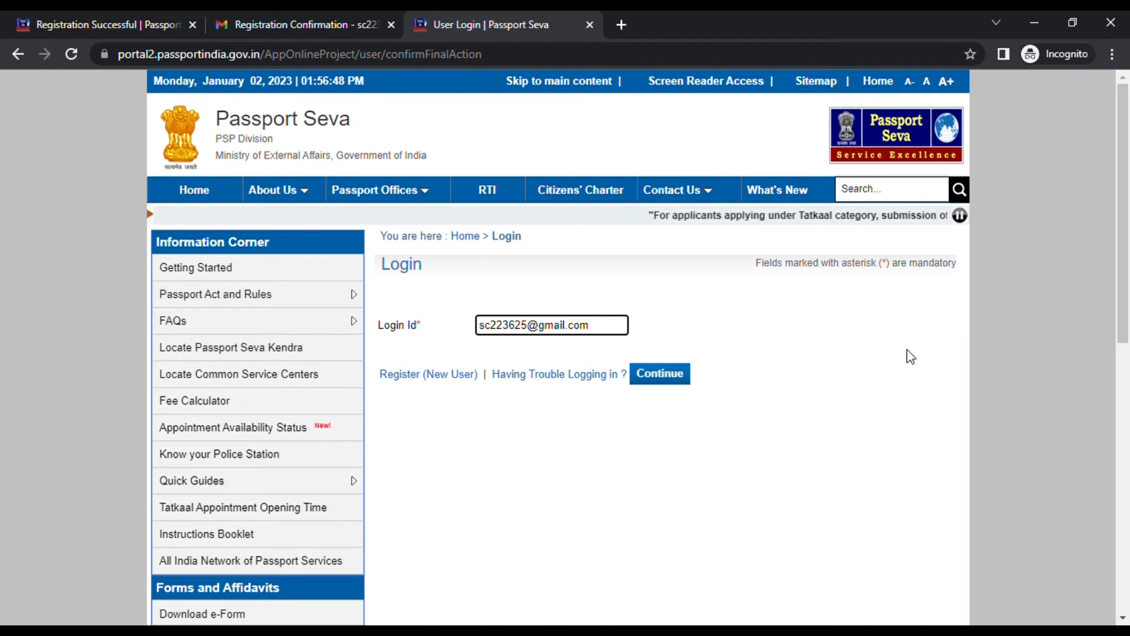
pyautogui.click(667, 380)
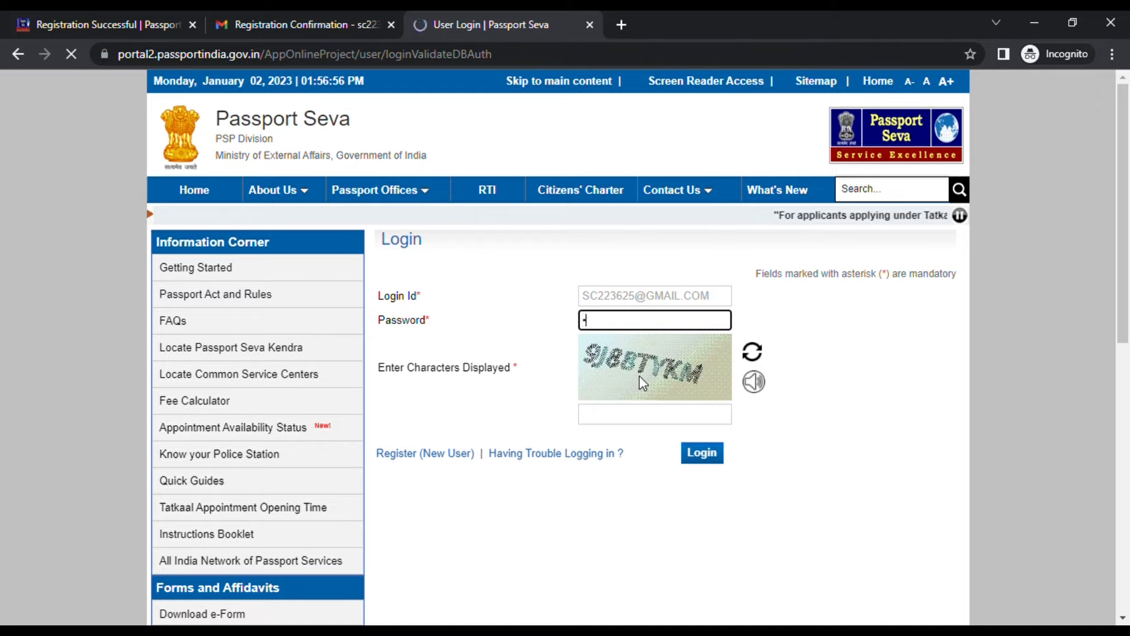
# Enter the account password and the captcha characters, then log in
pyautogui.write('••••••••••')
pyautogui.click(674, 422)
pyautogui.write('9J')
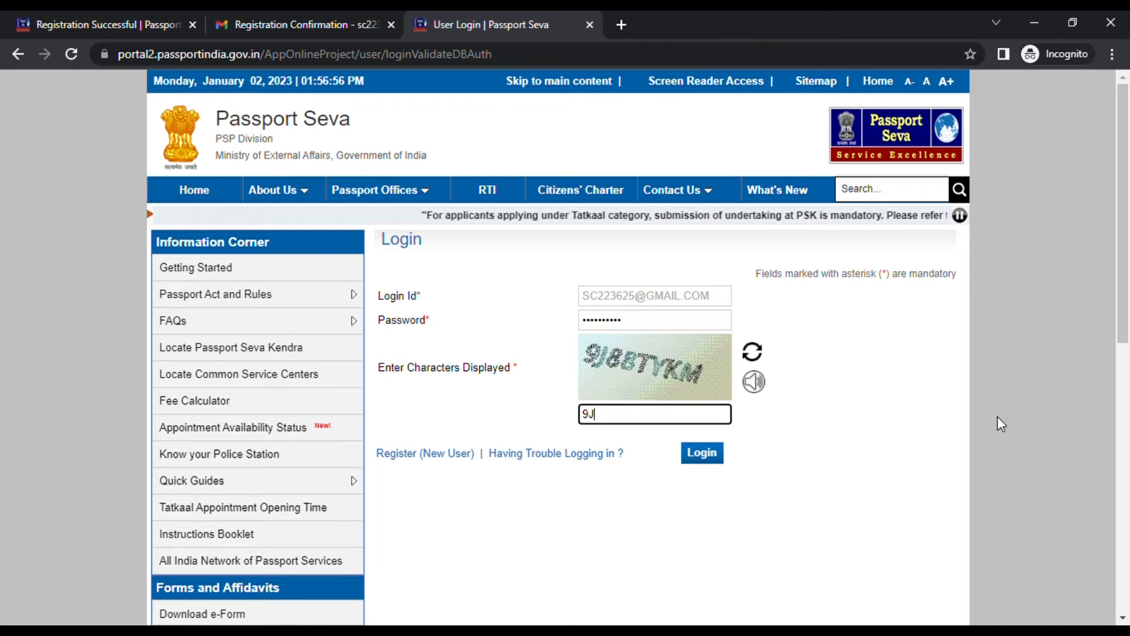
pyautogui.write('8')
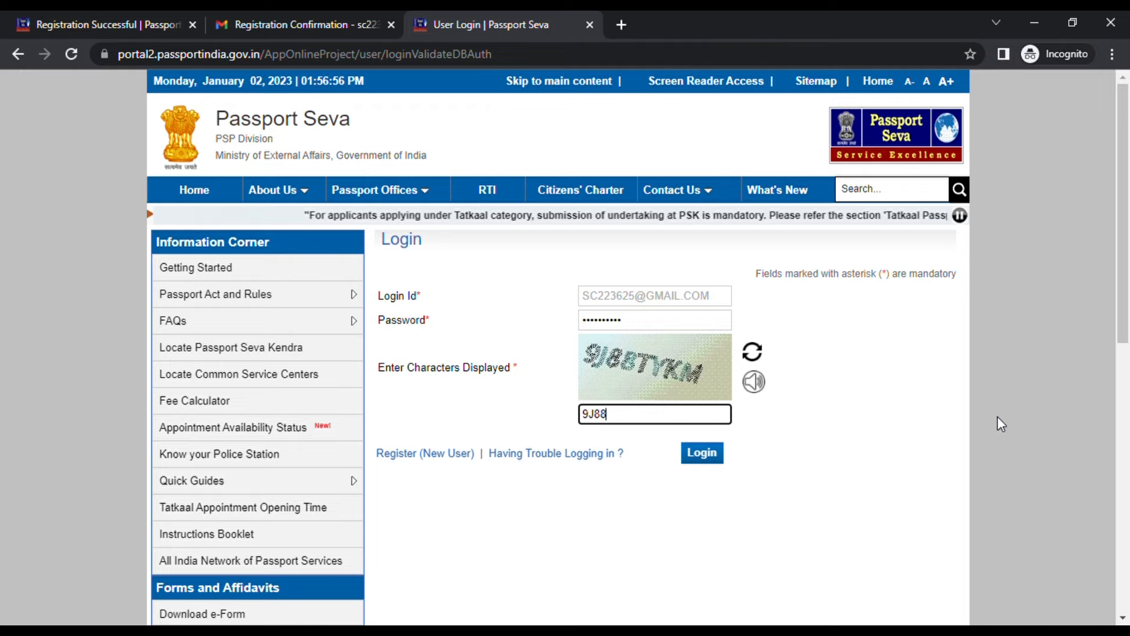
pyautogui.write('TYKM')
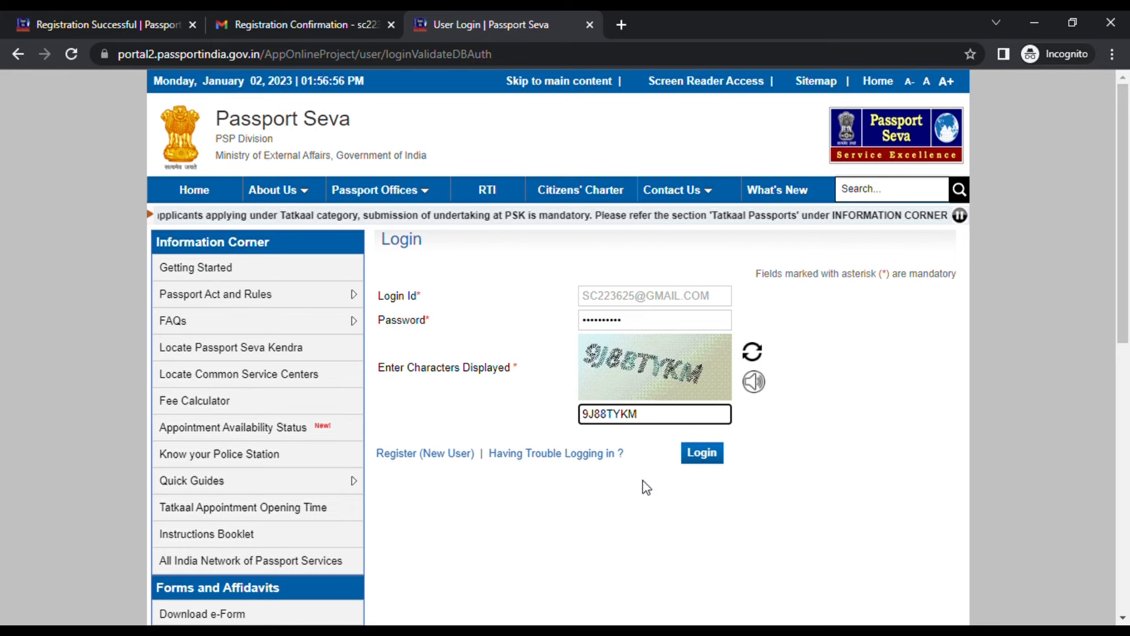
pyautogui.click(702, 452)
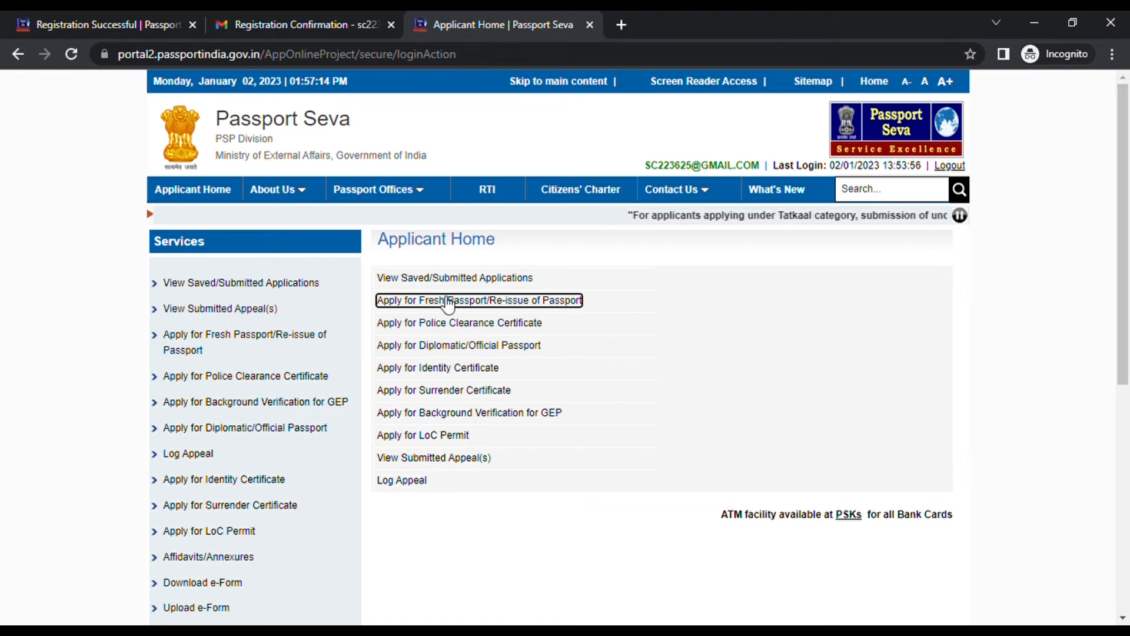
# Start a Fresh Passport/Re-issue application, choosing to fill the form online
pyautogui.click(504, 303)
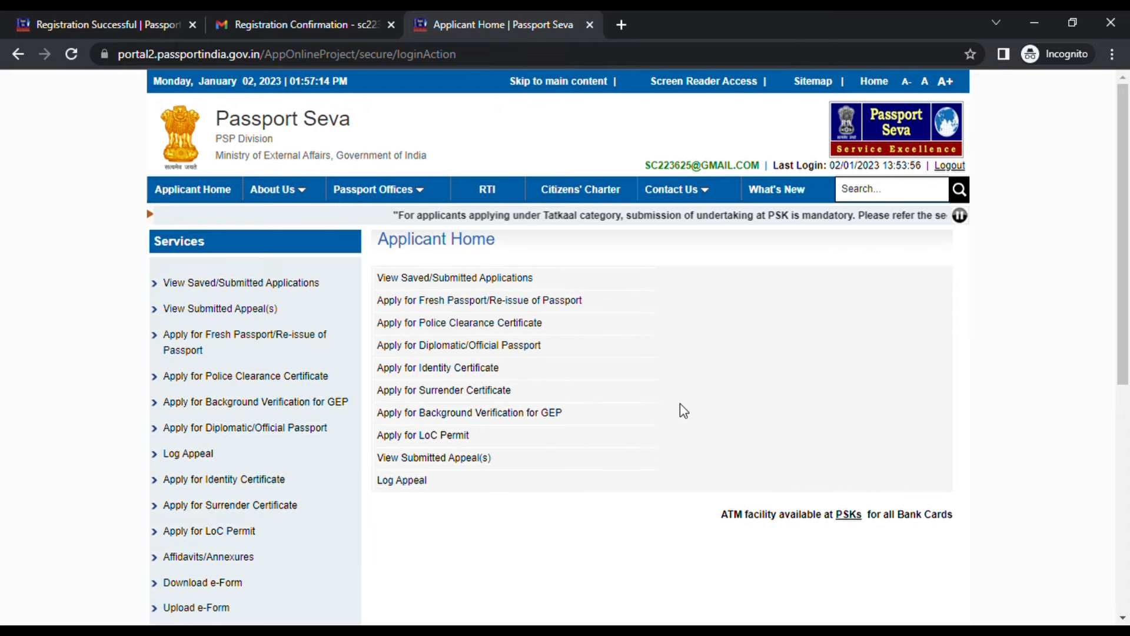
pyautogui.click(501, 301)
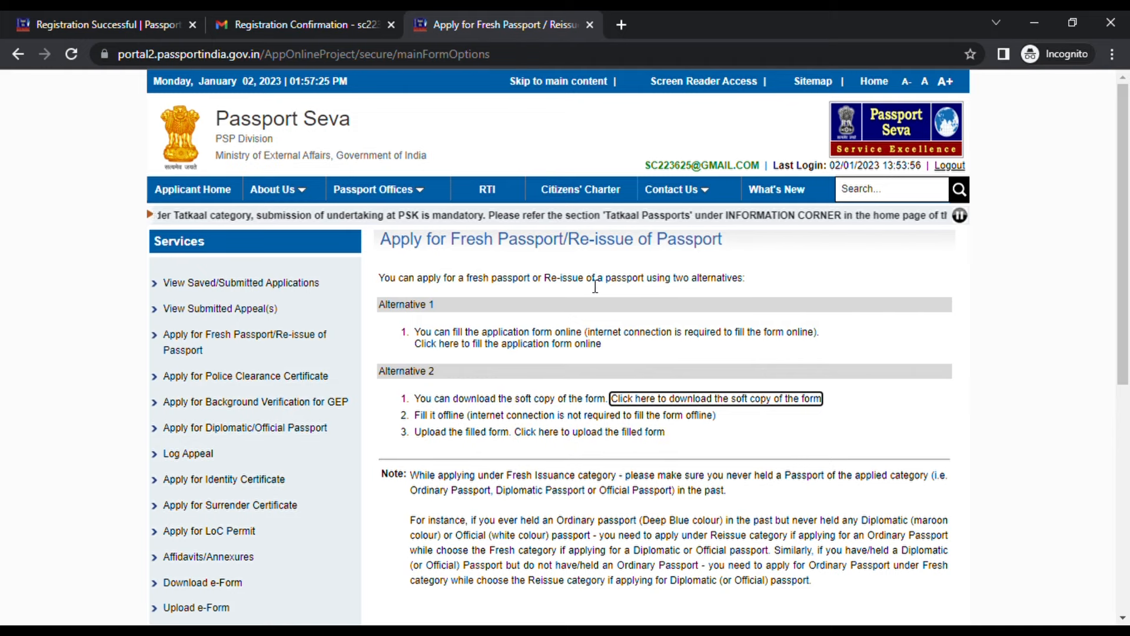
pyautogui.click(564, 343)
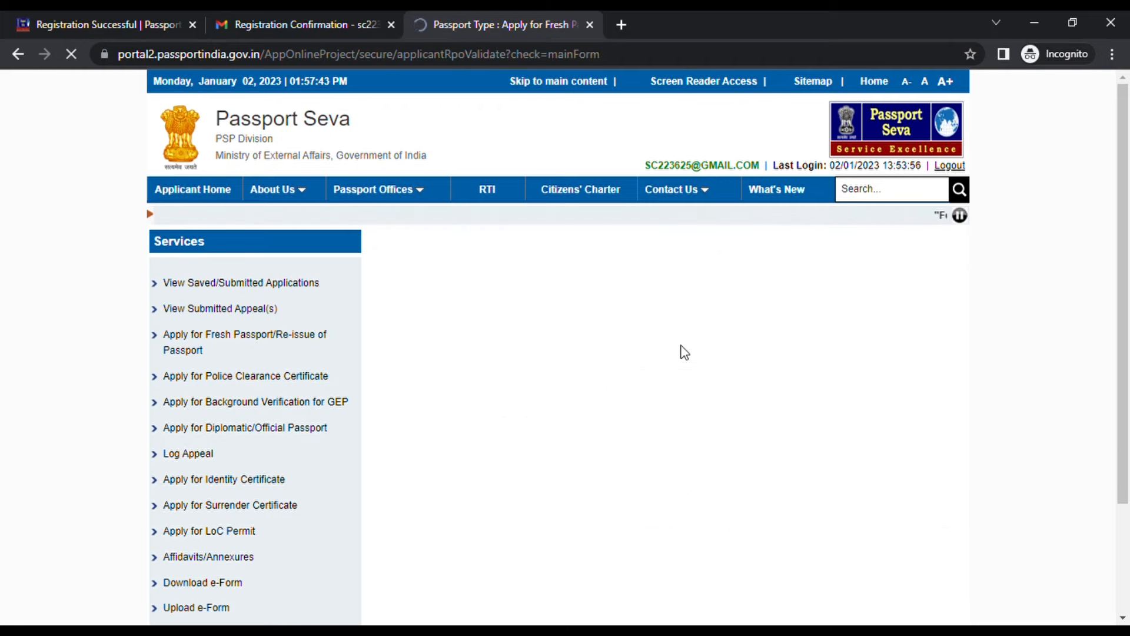
# Select Karnataka as state and Bengaluru as district for the RPO, then proceed
pyautogui.scroll(-3, 704, 261)
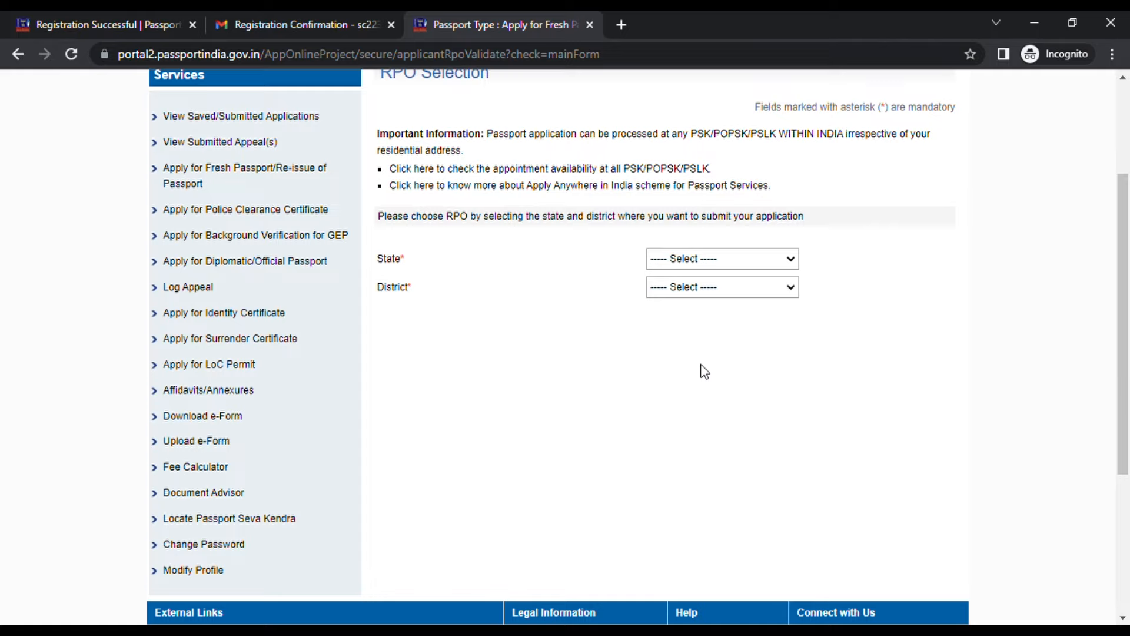
pyautogui.click(704, 391)
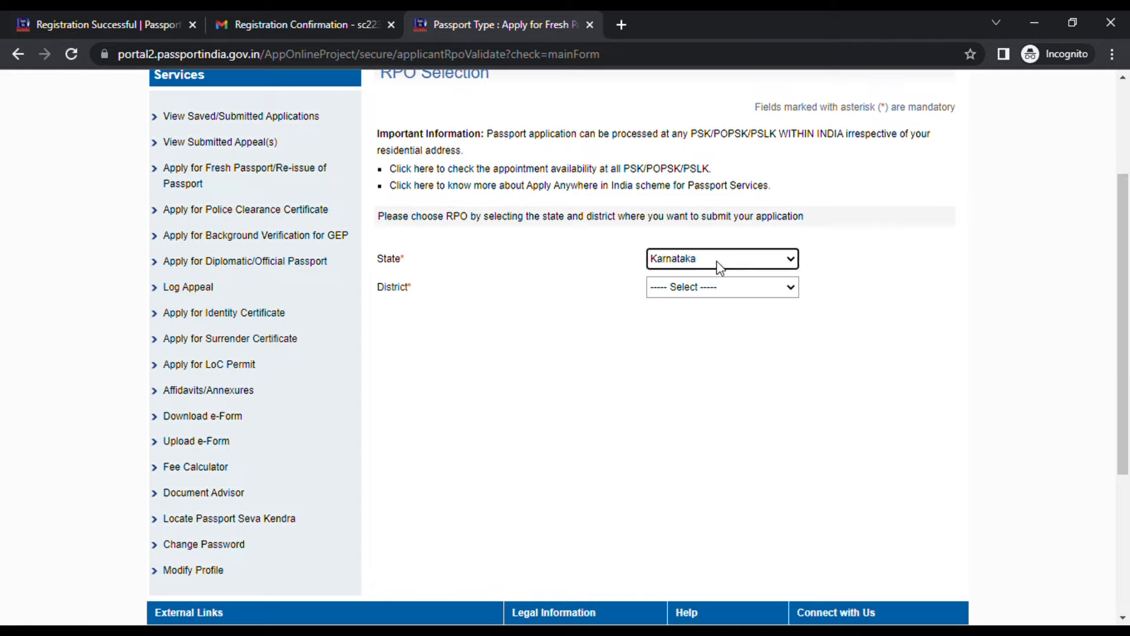
pyautogui.click(720, 378)
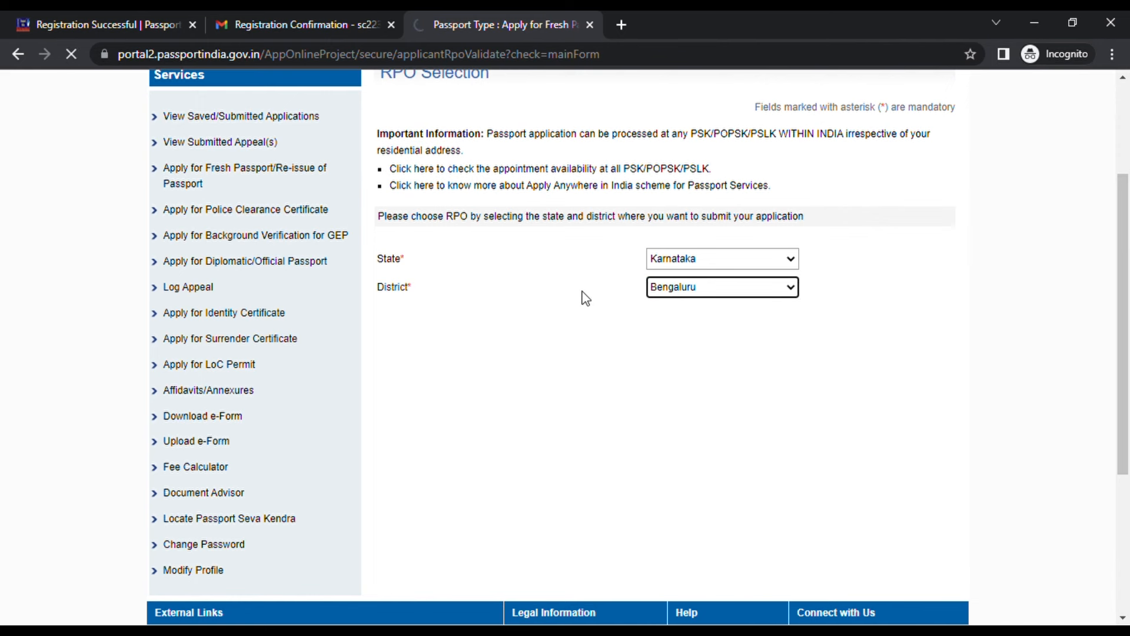
pyautogui.click(588, 299)
pyautogui.scroll(-2, 588, 300)
pyautogui.scroll(4, 588, 300)
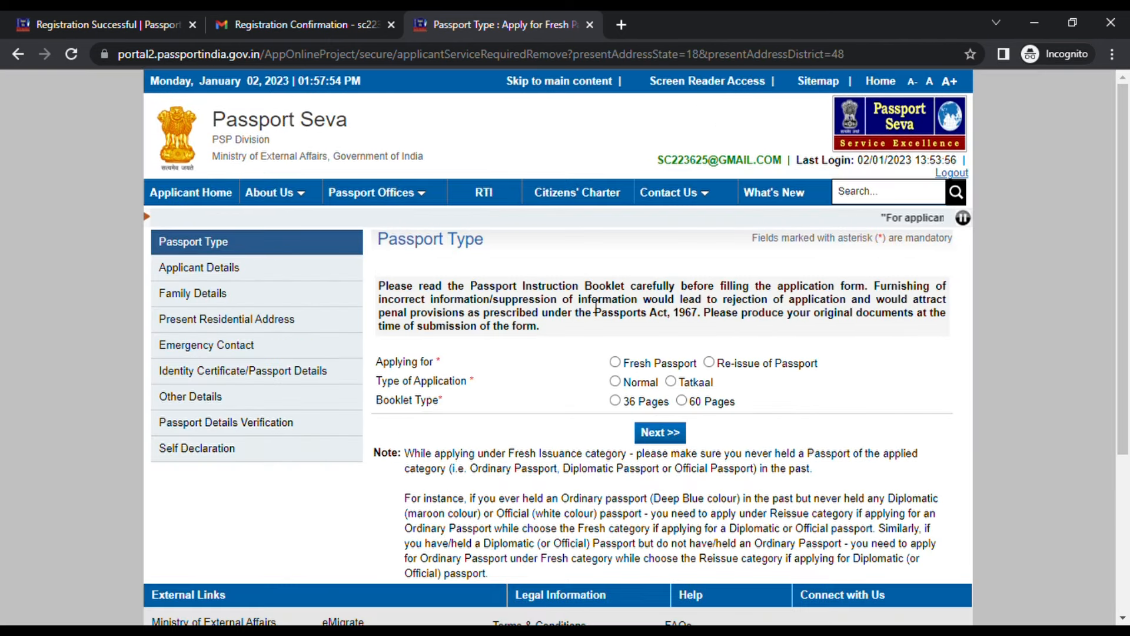
# Choose a 60-page re-issue for validity expired within 3 years/due to expire
pyautogui.scroll(-1, 597, 306)
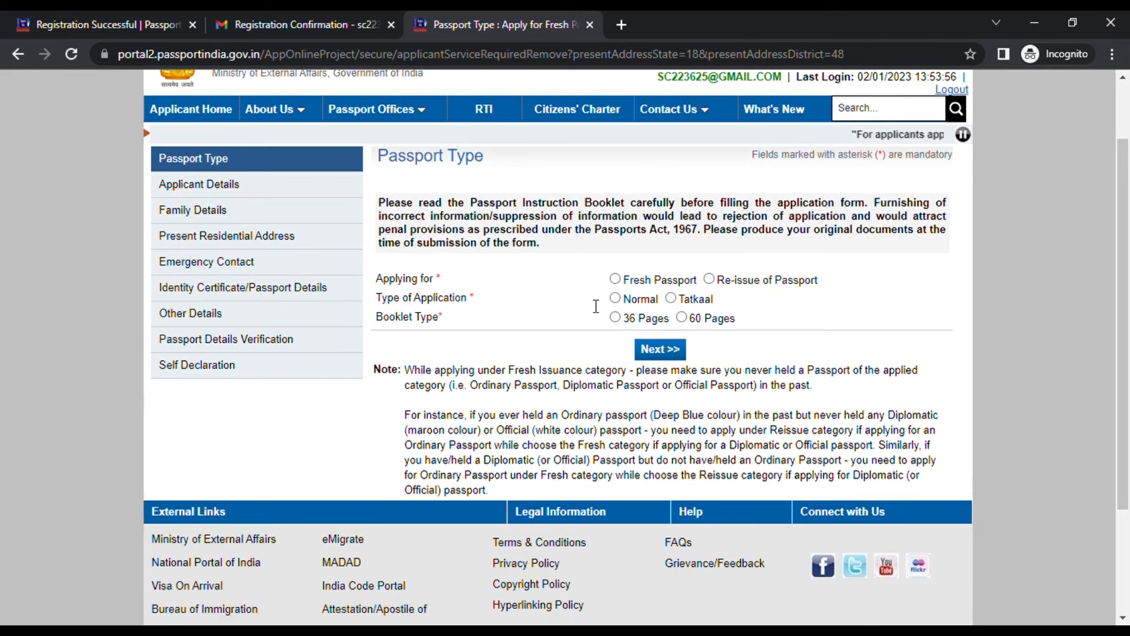
pyautogui.click(709, 279)
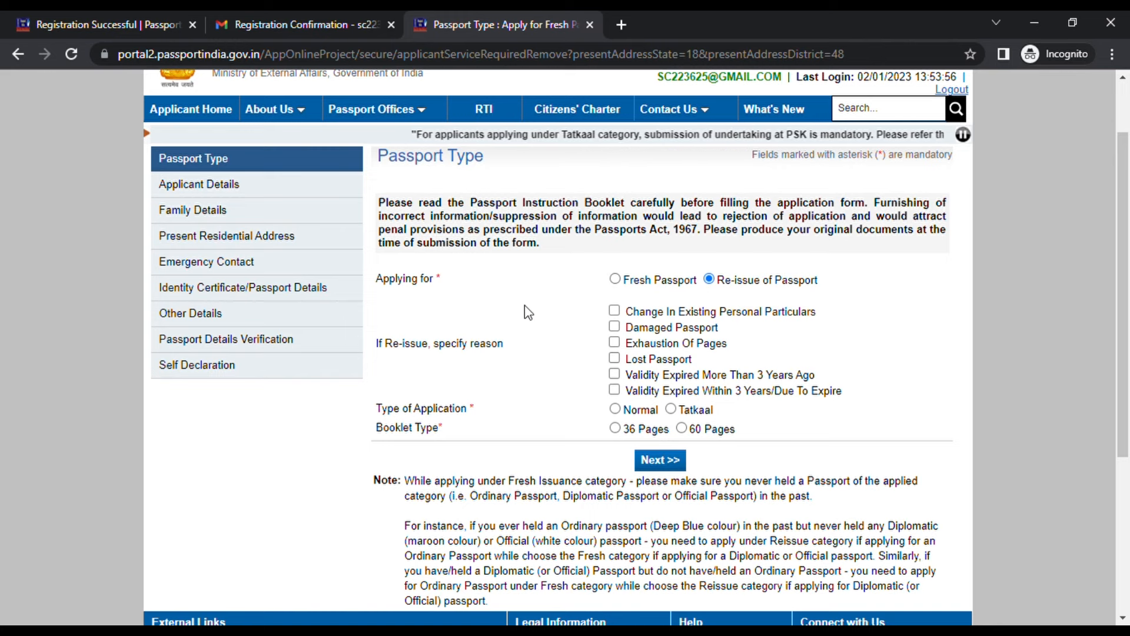
pyautogui.scroll(-2, 557, 308)
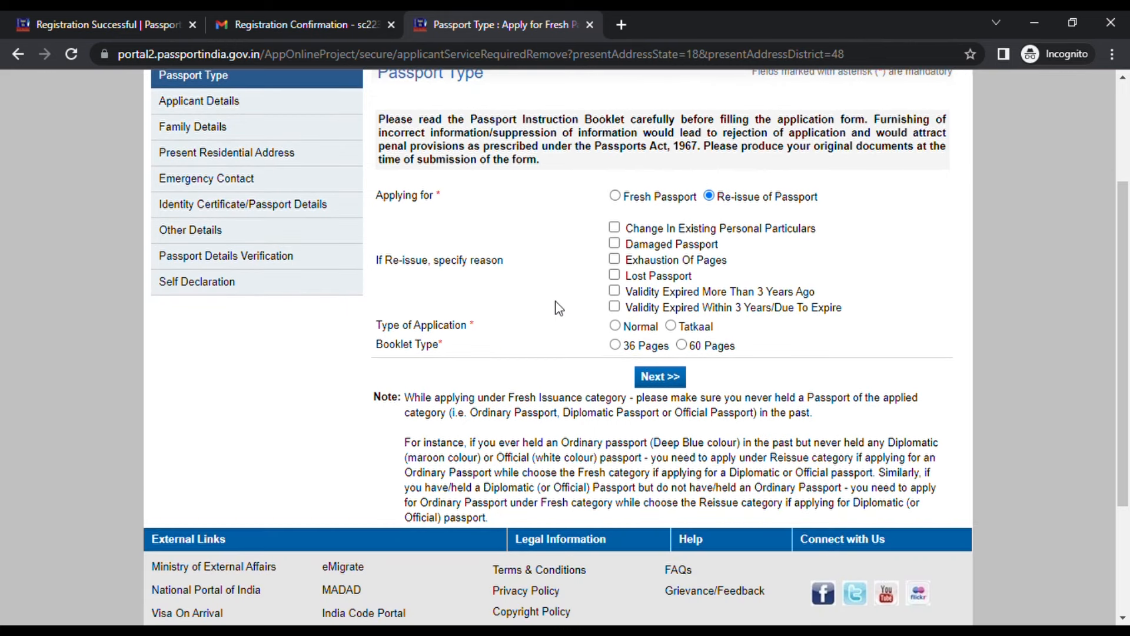
pyautogui.click(615, 307)
pyautogui.click(682, 345)
pyautogui.scroll(2, 693, 373)
pyautogui.click(660, 463)
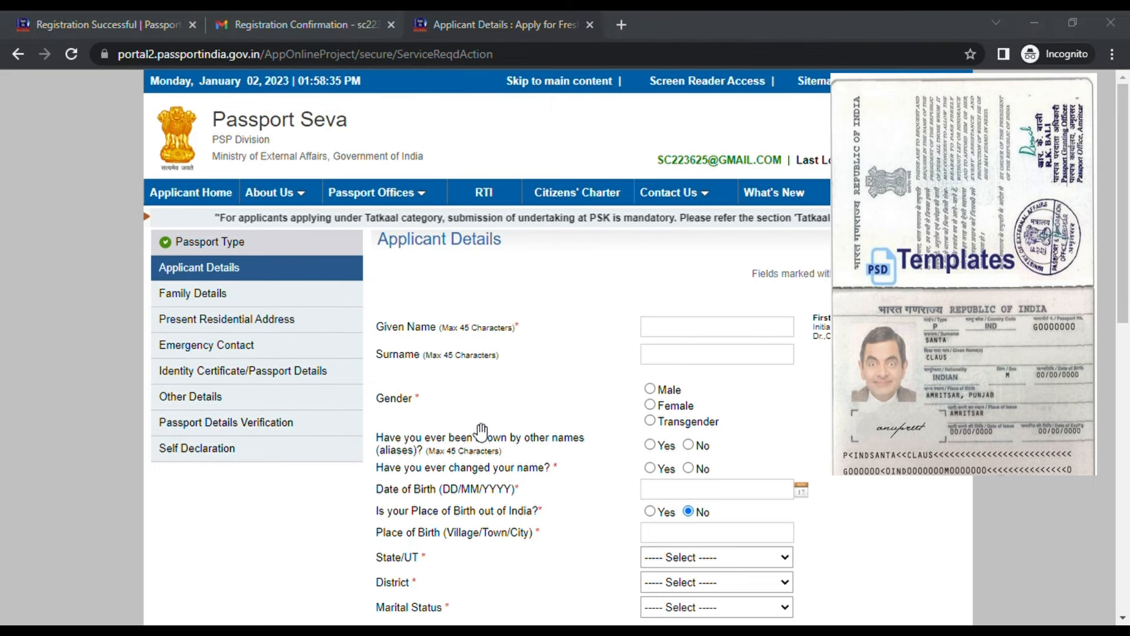
# Enter the applicant's given name and surname, gender Male, and No to aliases and name change
pyautogui.click(651, 328)
pyautogui.write('Claus')
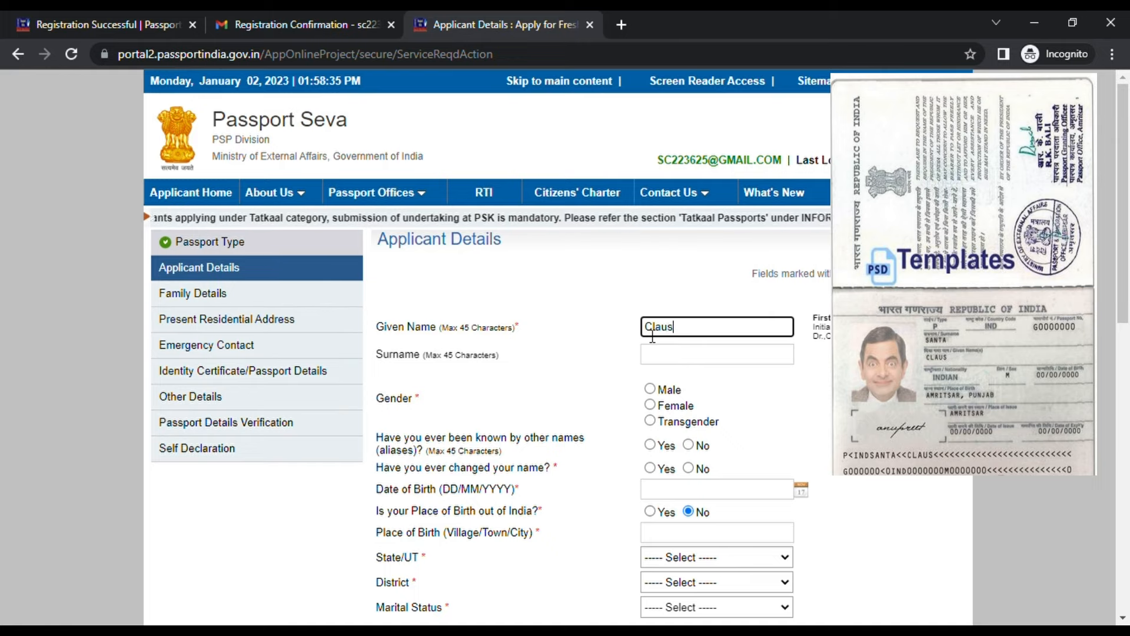
pyautogui.click(671, 357)
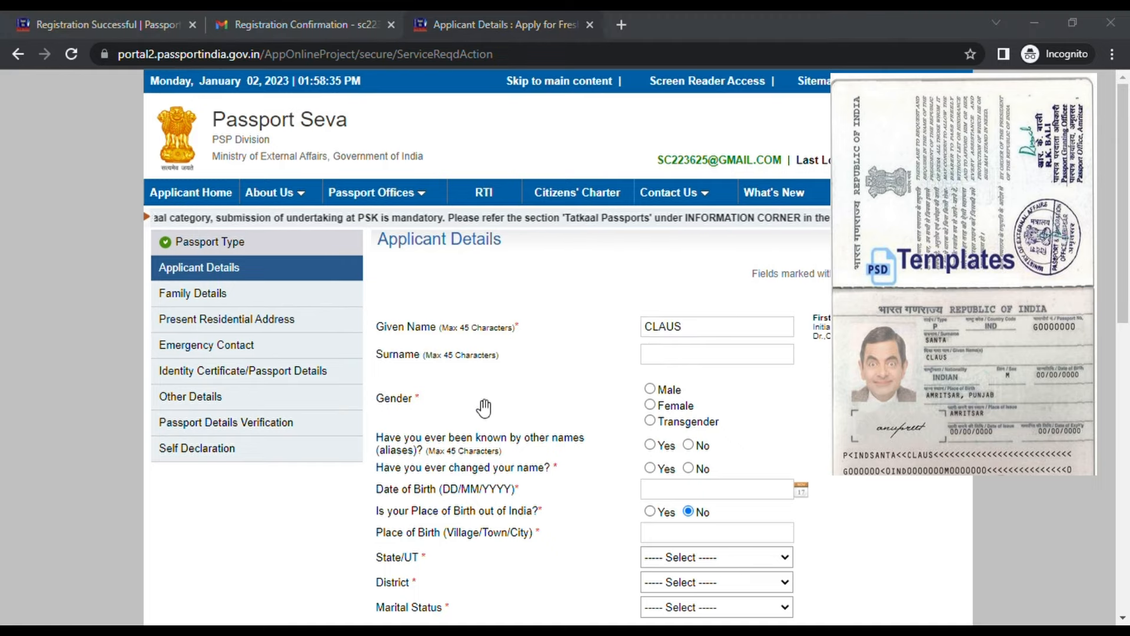
pyautogui.write('Santa')
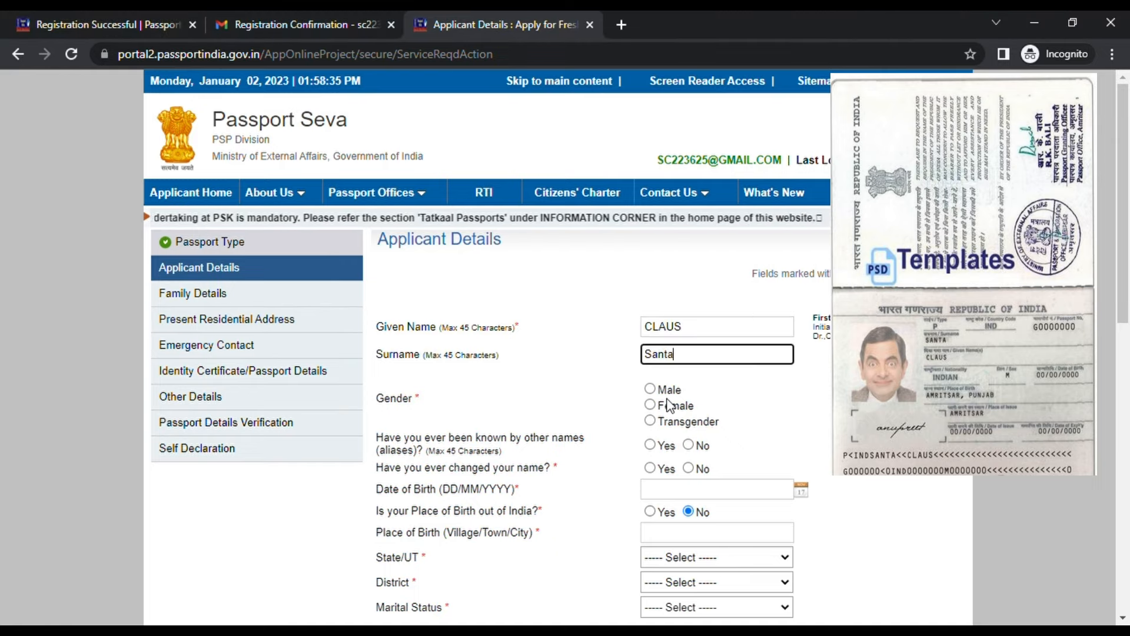
pyautogui.scroll(-1, 667, 405)
pyautogui.click(651, 306)
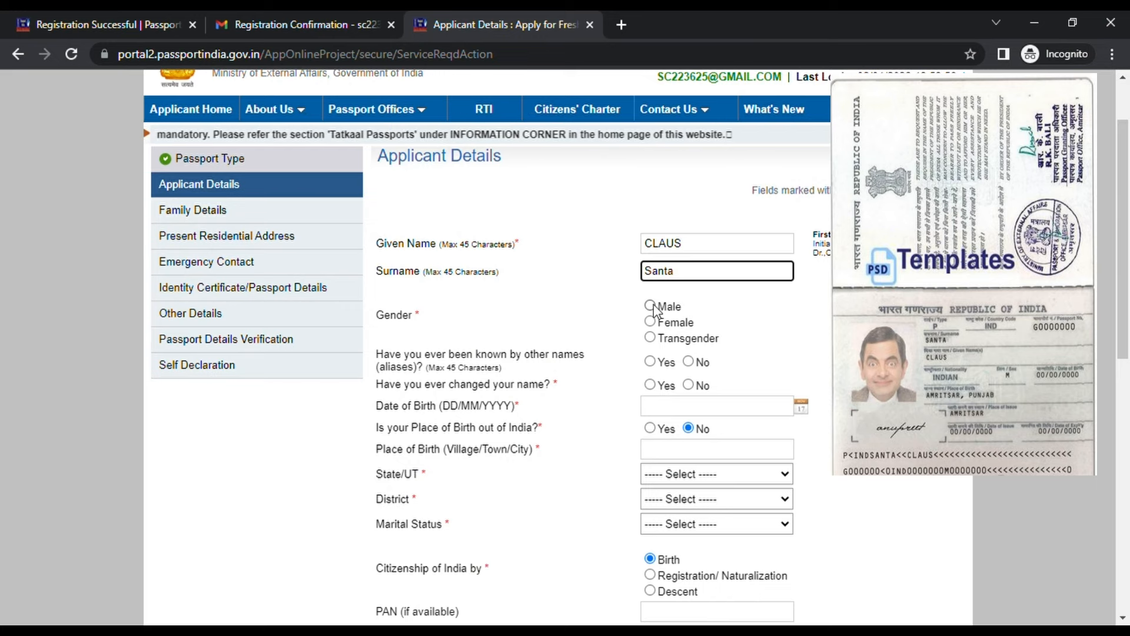
pyautogui.scroll(-1, 653, 312)
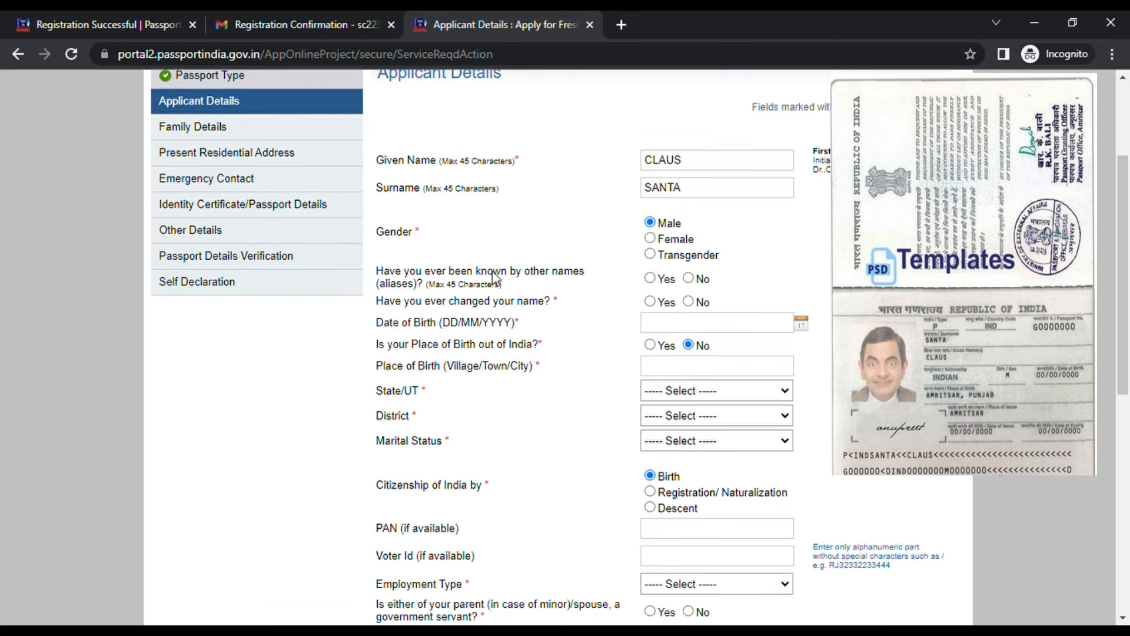
pyautogui.click(688, 279)
pyautogui.click(688, 301)
pyautogui.scroll(-1, 798, 307)
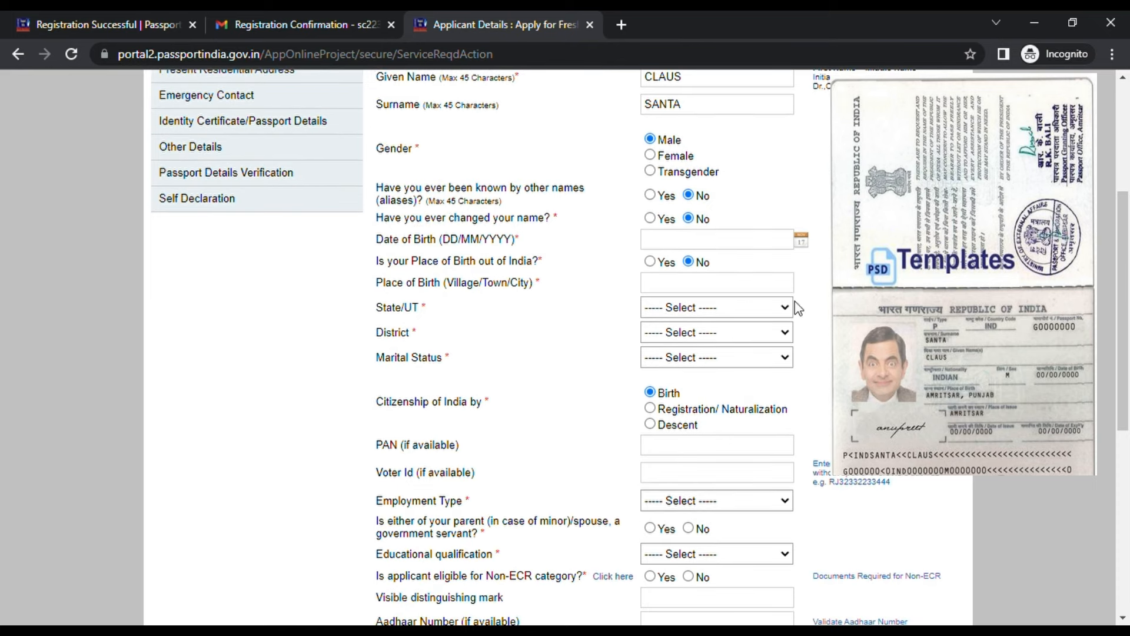
# Set the date of birth to 04/04/1992 in the calendar
pyautogui.click(801, 240)
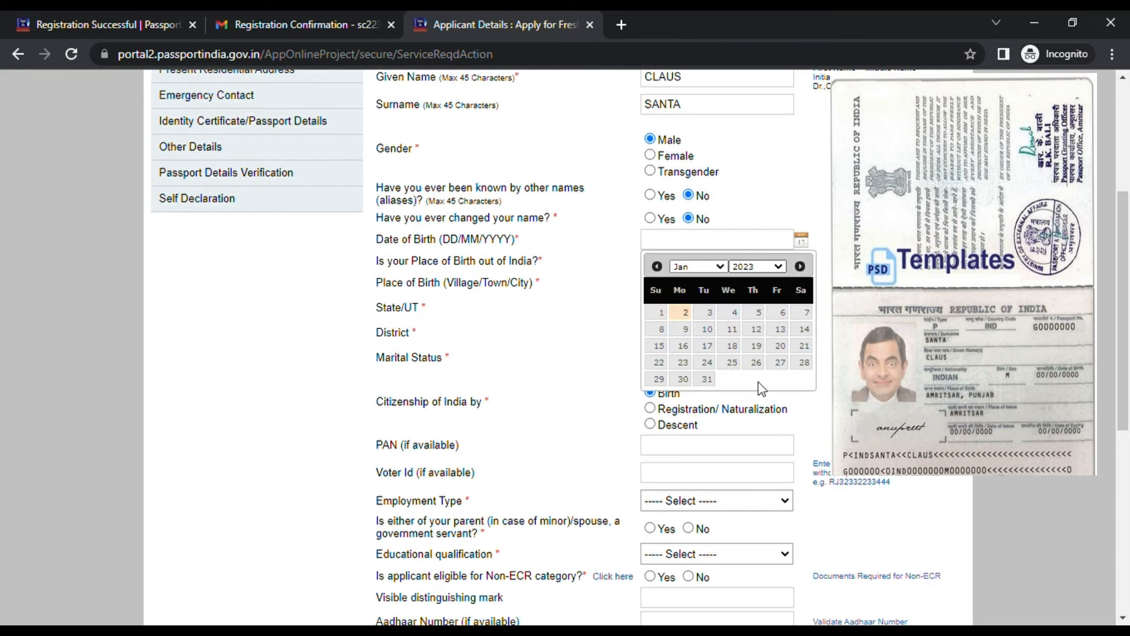
pyautogui.click(764, 483)
pyautogui.click(710, 267)
pyautogui.click(696, 321)
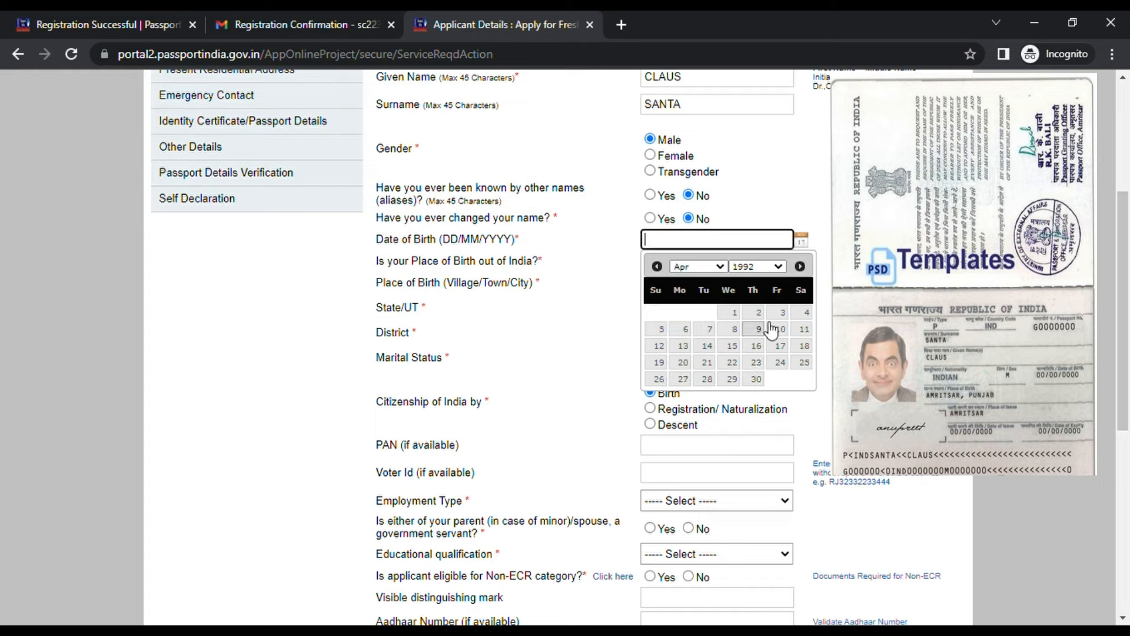
pyautogui.click(804, 314)
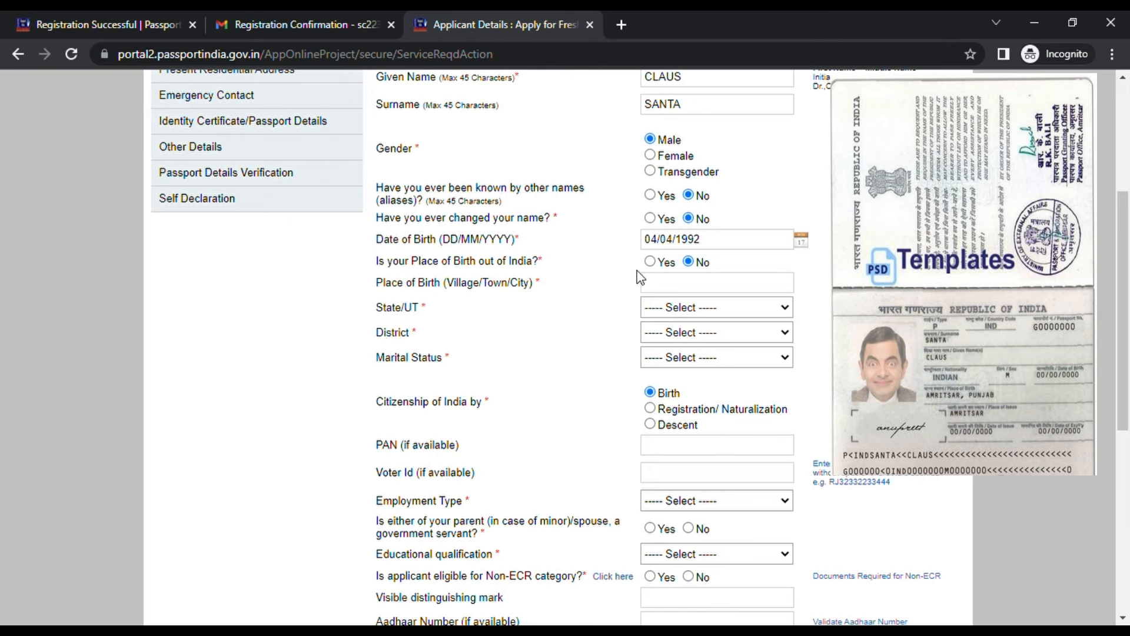
# Enter birthplace BANGALORE, state Karnataka, district Bengaluru, and marital status Married
pyautogui.scroll(-2, 540, 266)
pyautogui.click(698, 207)
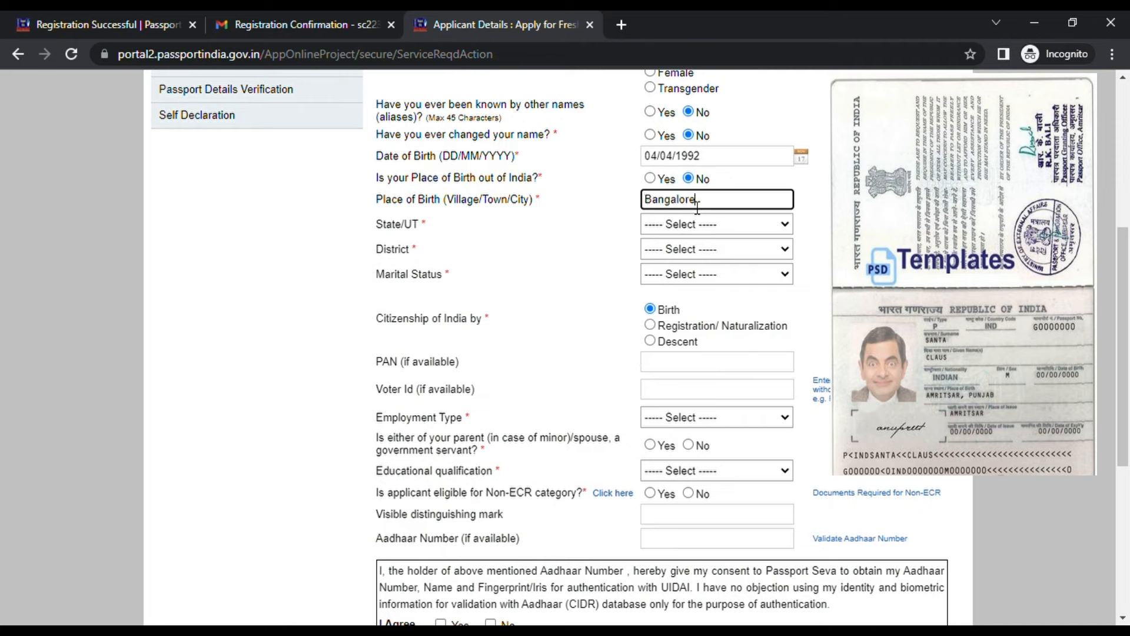
pyautogui.click(669, 223)
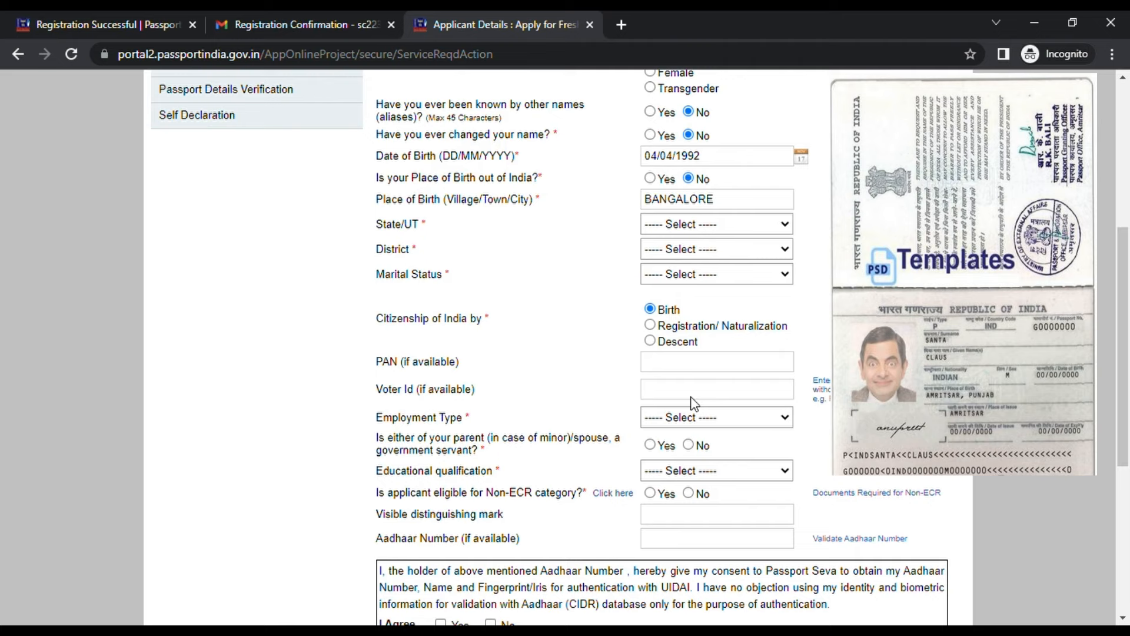
pyautogui.click(695, 471)
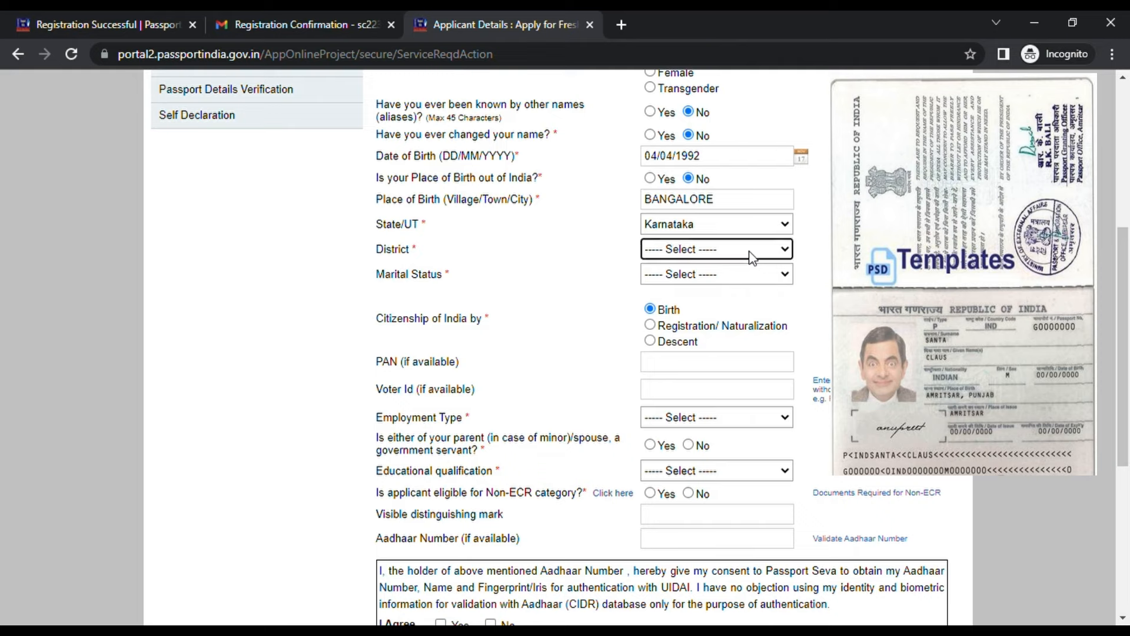
pyautogui.click(714, 334)
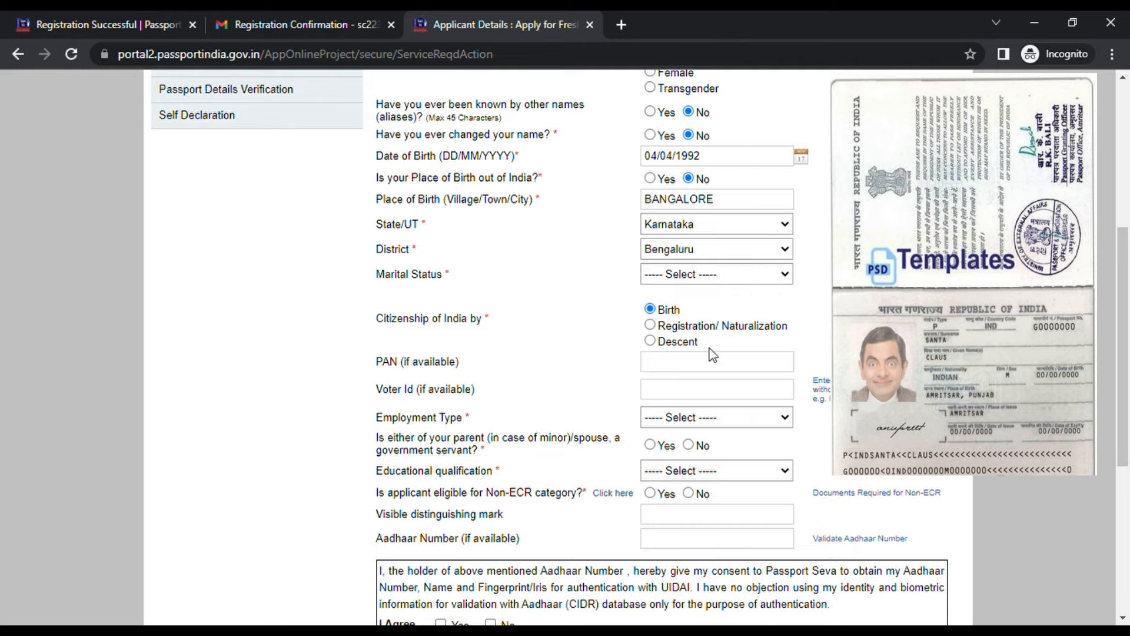
pyautogui.click(711, 369)
pyautogui.scroll(-1, 742, 346)
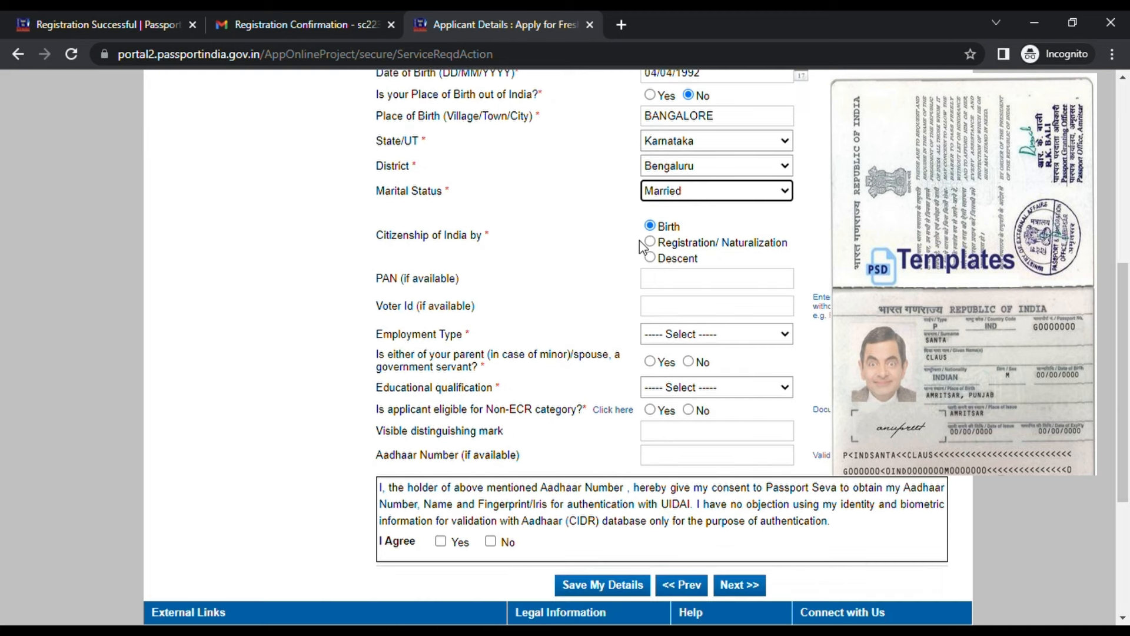
# Choose Private employment, No for government servant, and Graduate And Above education
pyautogui.scroll(-1, 528, 321)
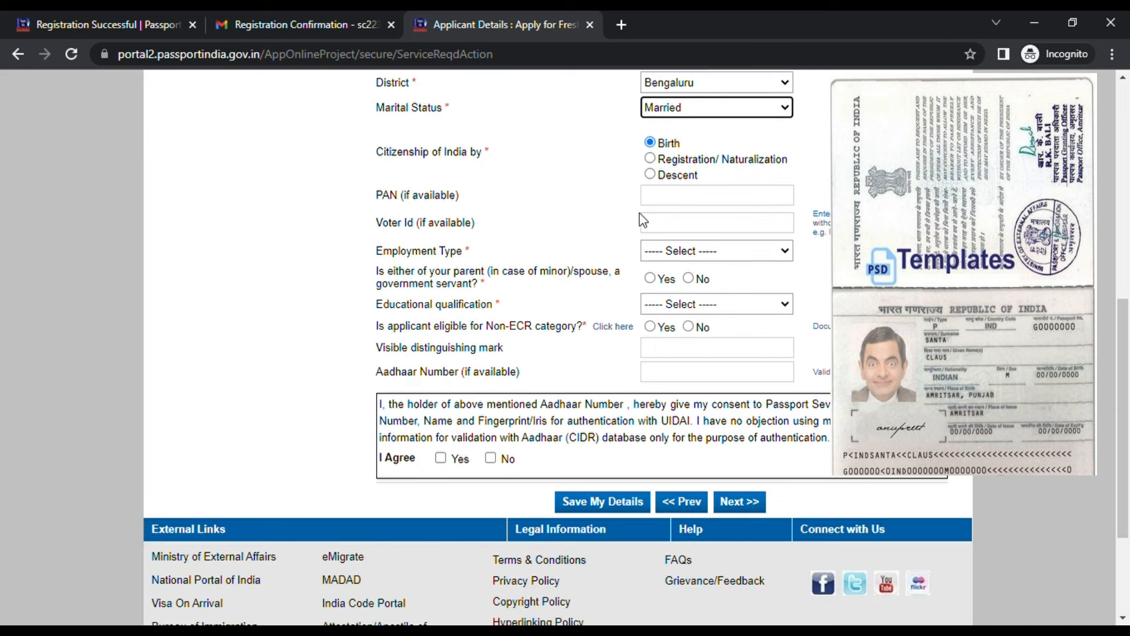
pyautogui.click(723, 255)
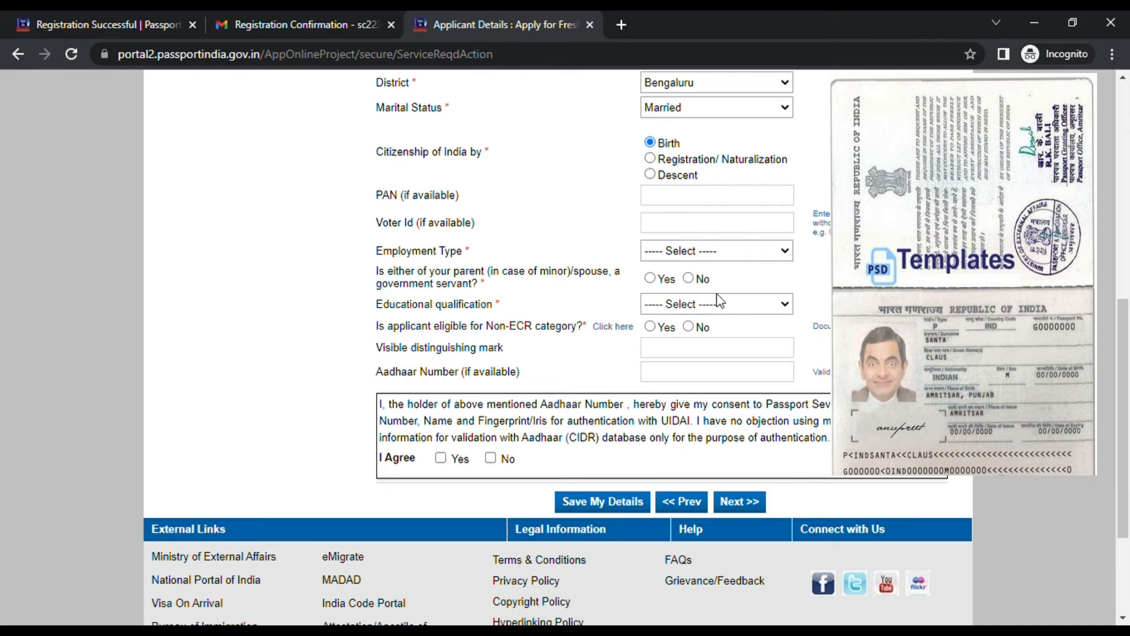
pyautogui.click(729, 306)
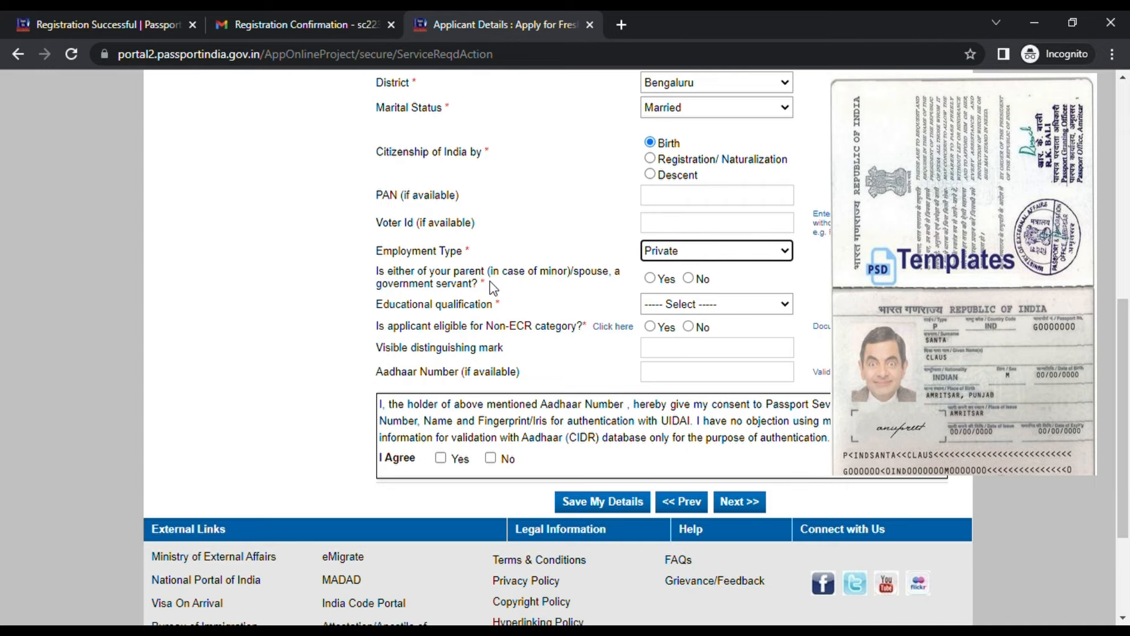
pyautogui.scroll(-1, 494, 288)
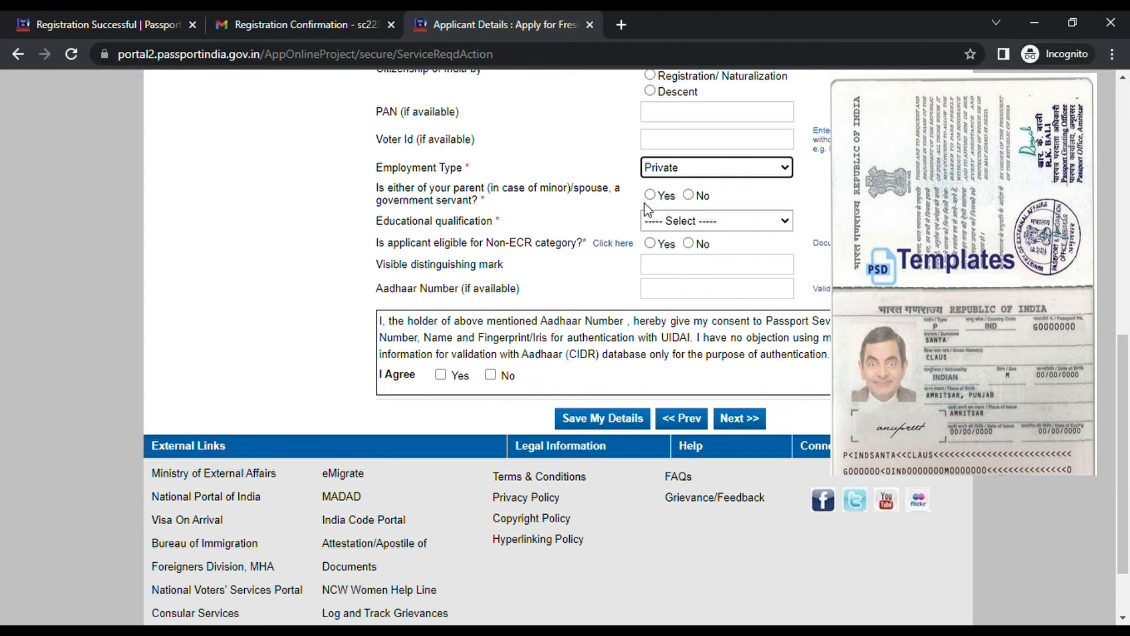
pyautogui.click(689, 194)
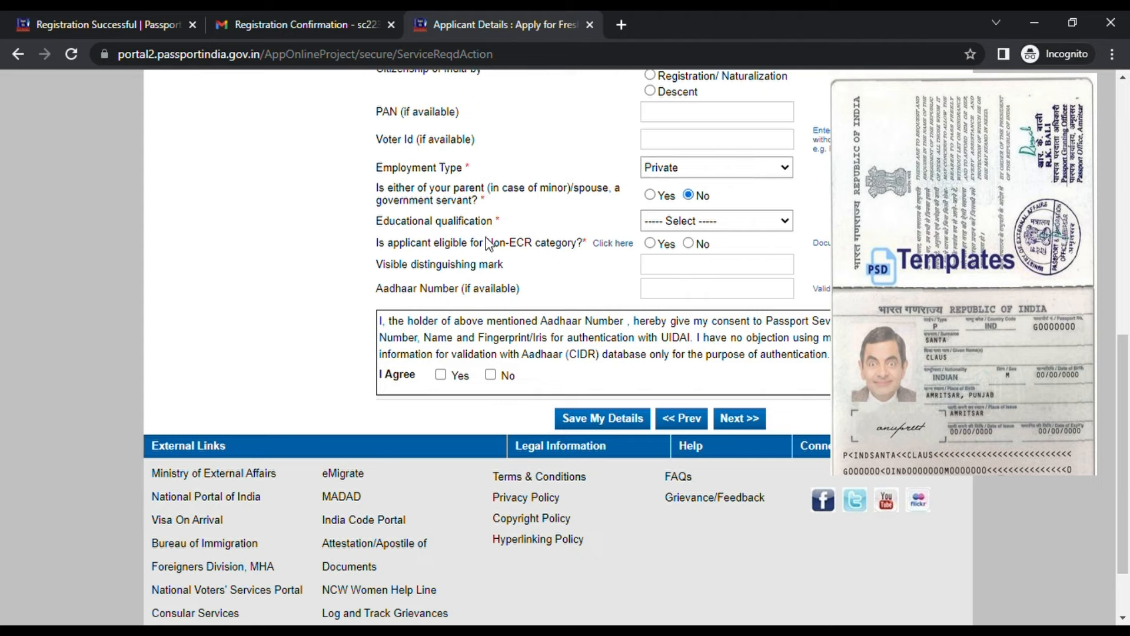
pyautogui.click(705, 253)
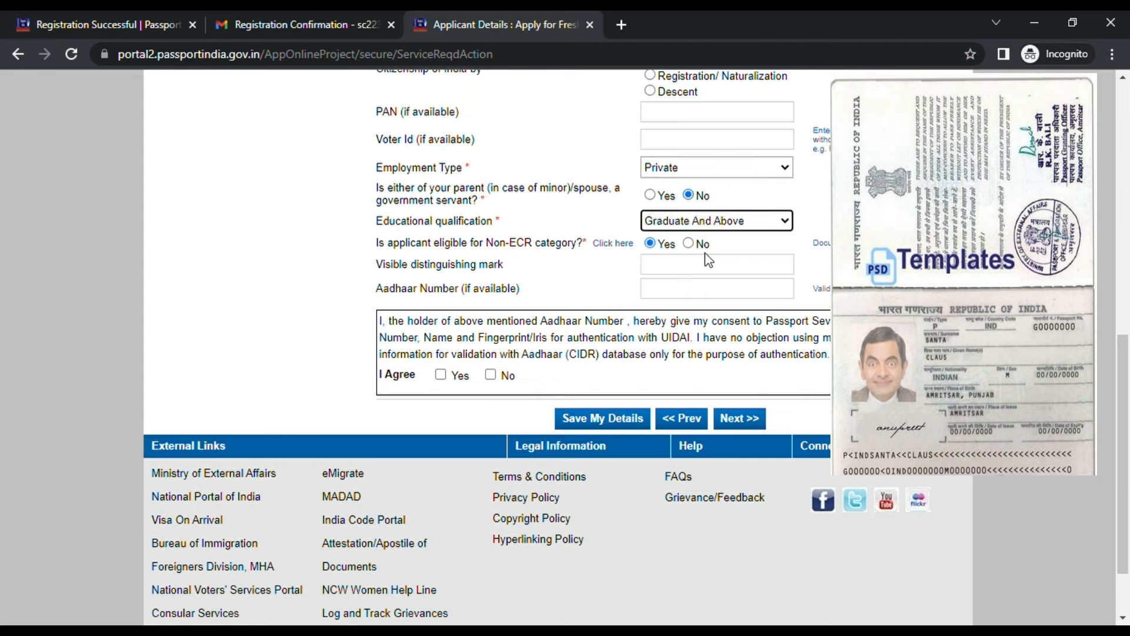
pyautogui.scroll(-2, 575, 265)
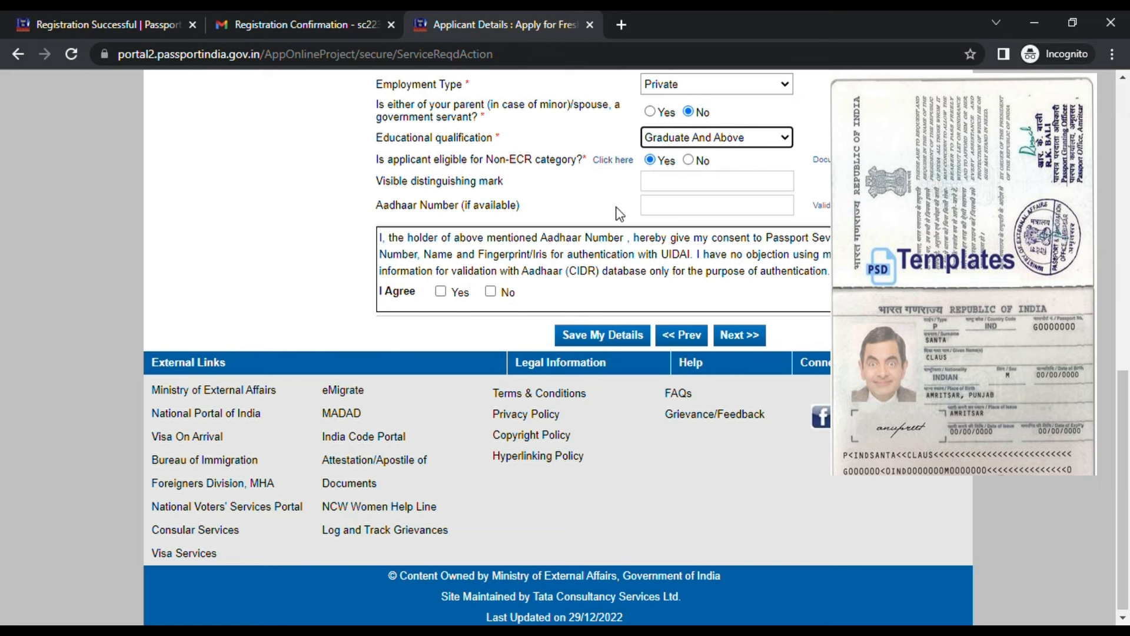
pyautogui.scroll(3, 626, 217)
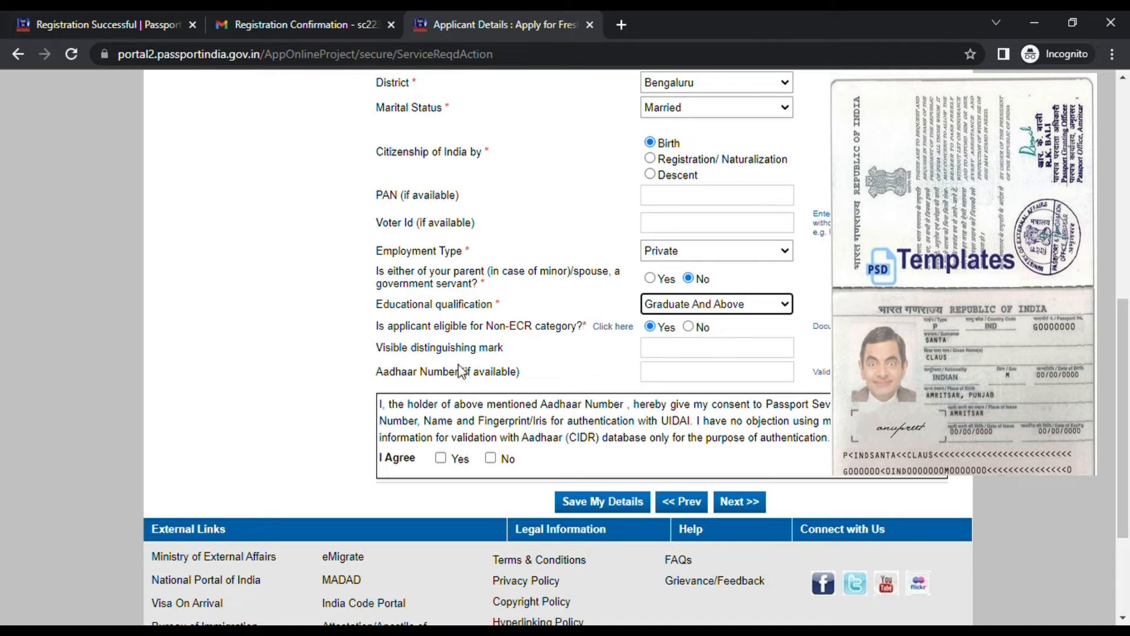
# Give Yes consent for Aadhaar authentication, dismiss the missing-Aadhaar alert, and proceed to Family Details
pyautogui.click(679, 354)
pyautogui.click(679, 377)
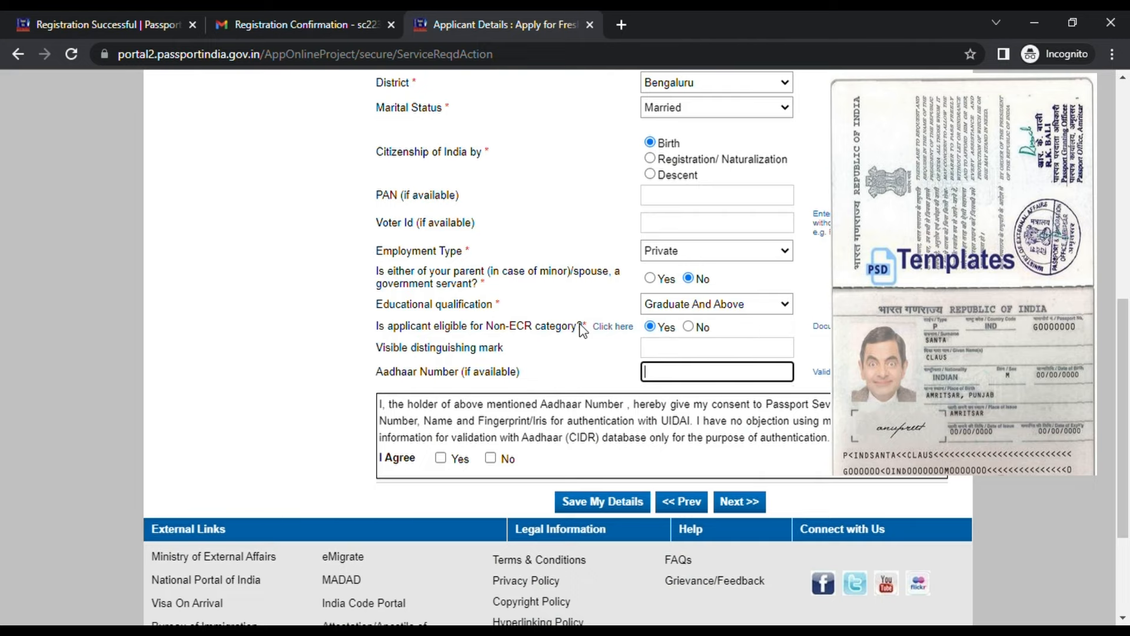
pyautogui.scroll(-1, 581, 329)
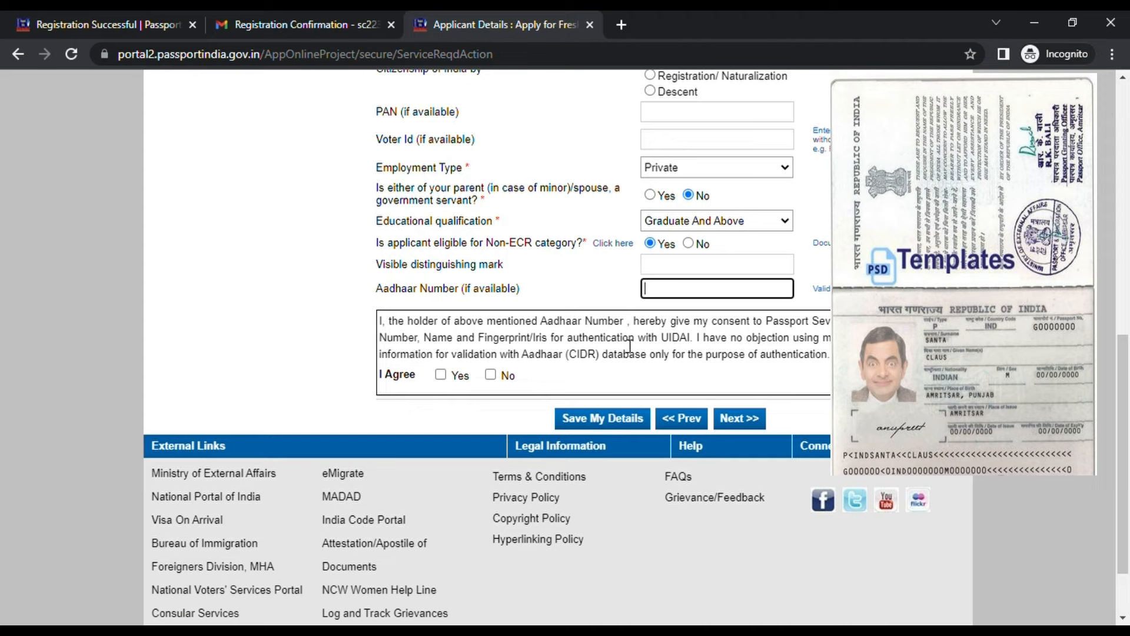
pyautogui.click(441, 374)
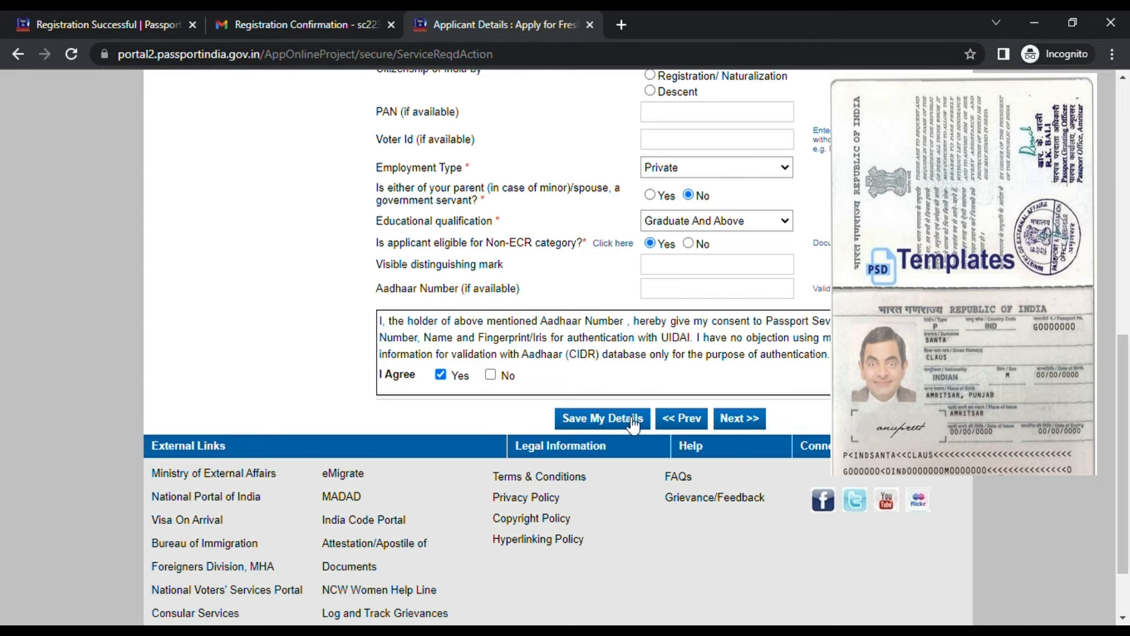
pyautogui.click(743, 420)
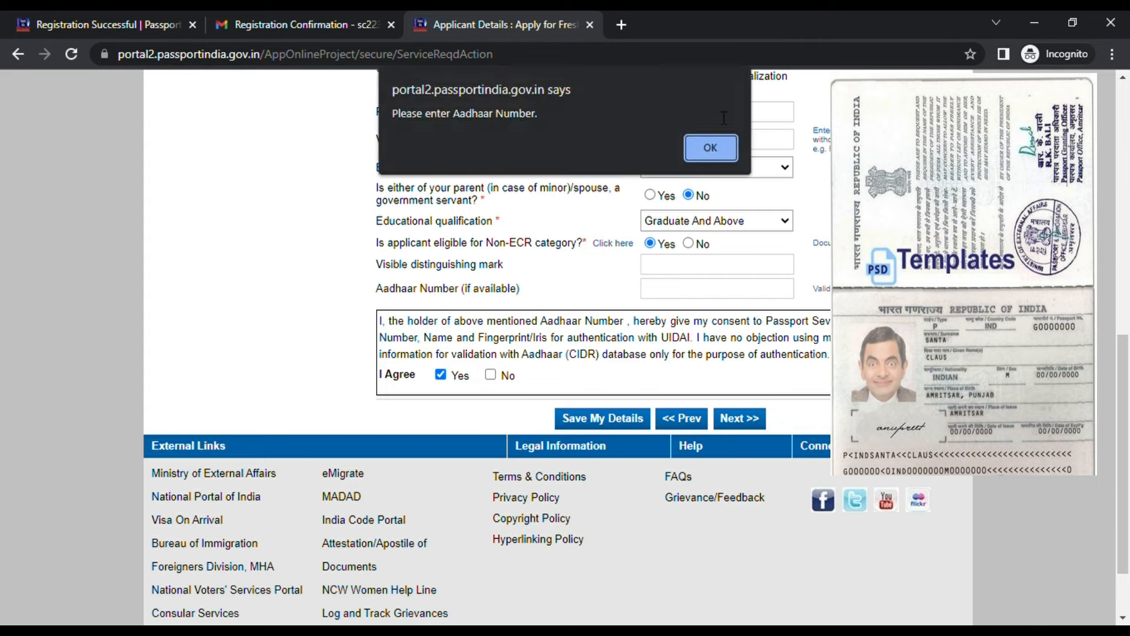
pyautogui.click(712, 147)
pyautogui.click(491, 375)
pyautogui.click(491, 377)
pyautogui.click(727, 422)
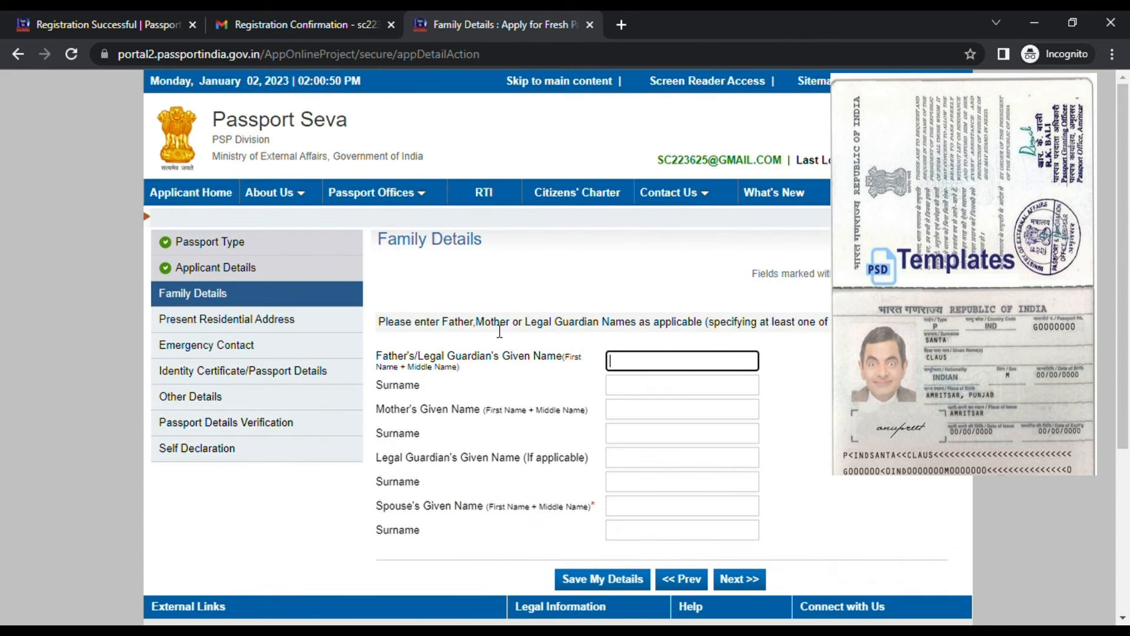
# Enter the father's given name and surname
pyautogui.scroll(-1, 498, 330)
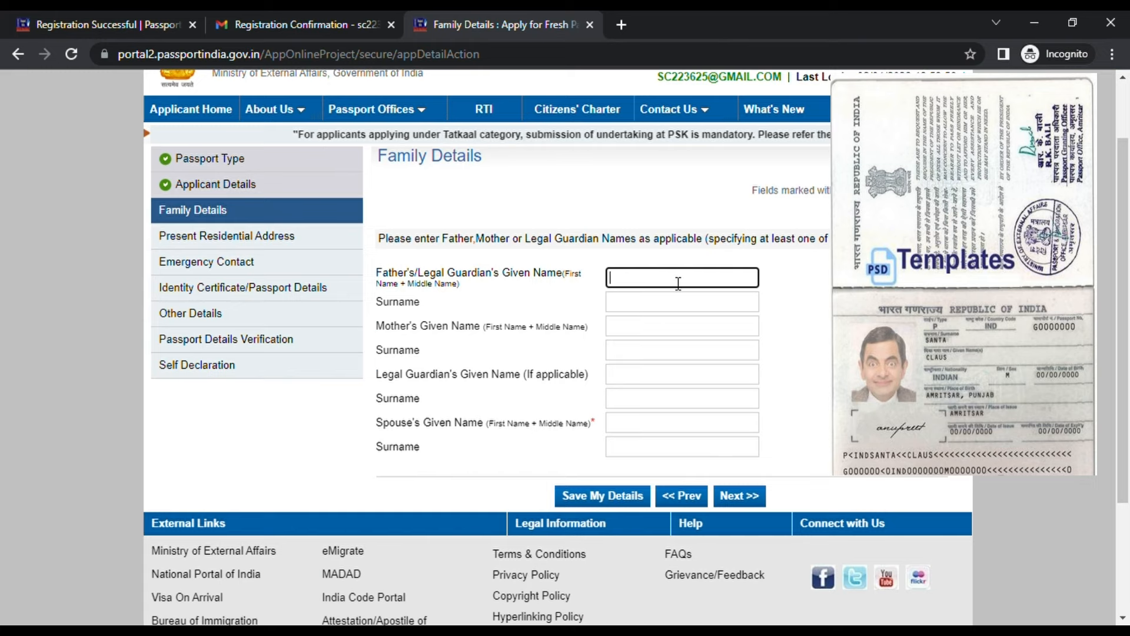
pyautogui.click(625, 468)
pyautogui.click(645, 275)
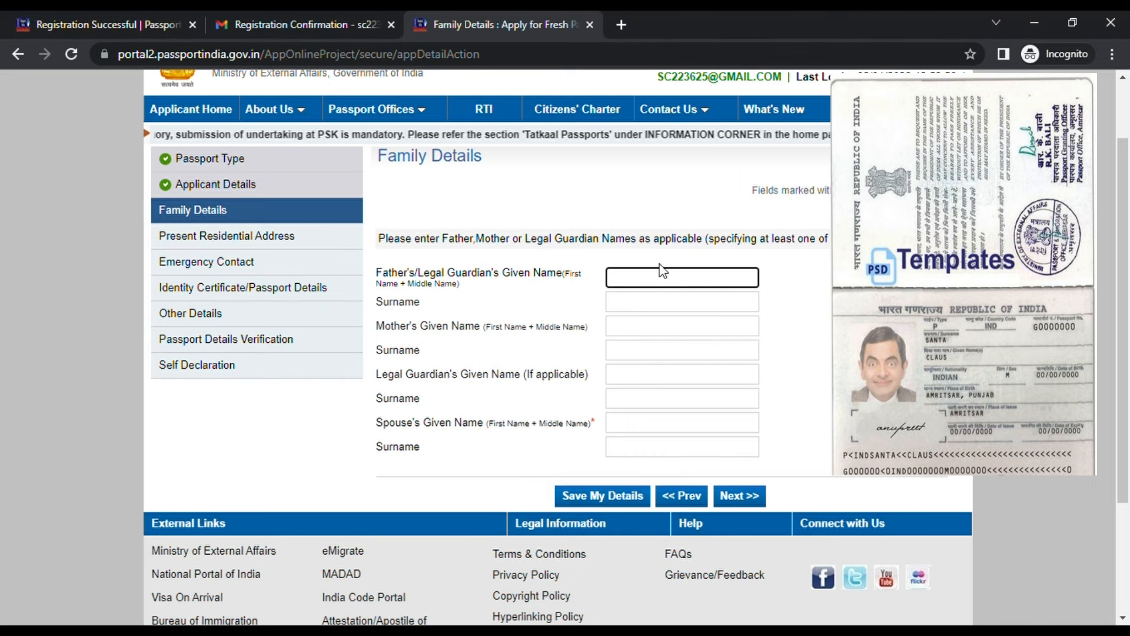
pyautogui.write('Santa Claus Sr')
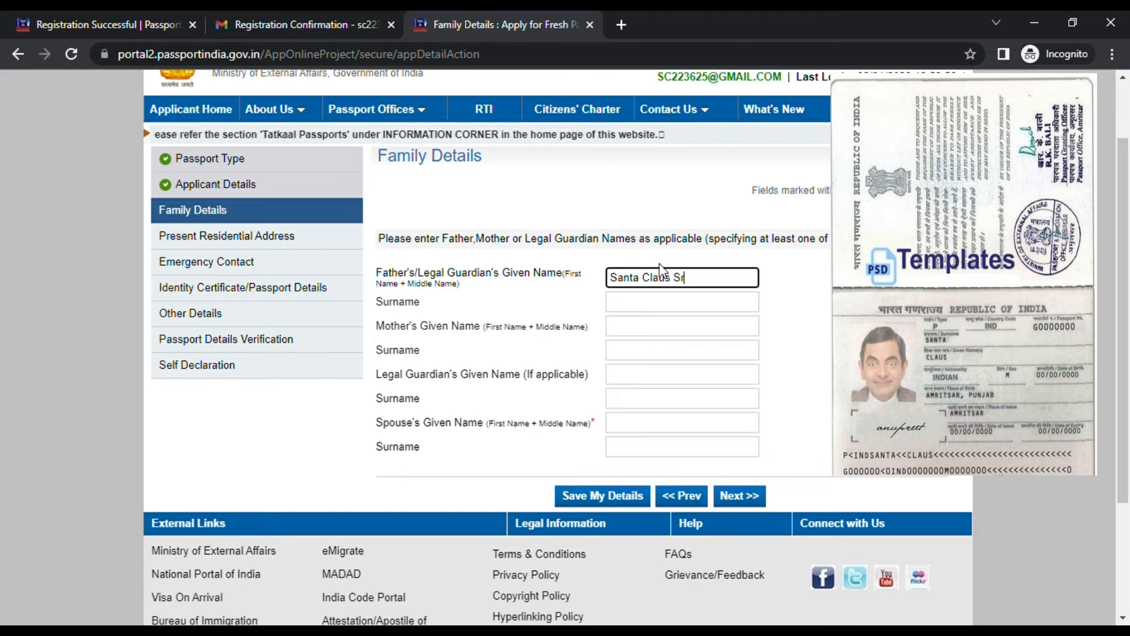
pyautogui.click(681, 300)
pyautogui.moveTo(709, 281); pyautogui.dragTo(575, 260)
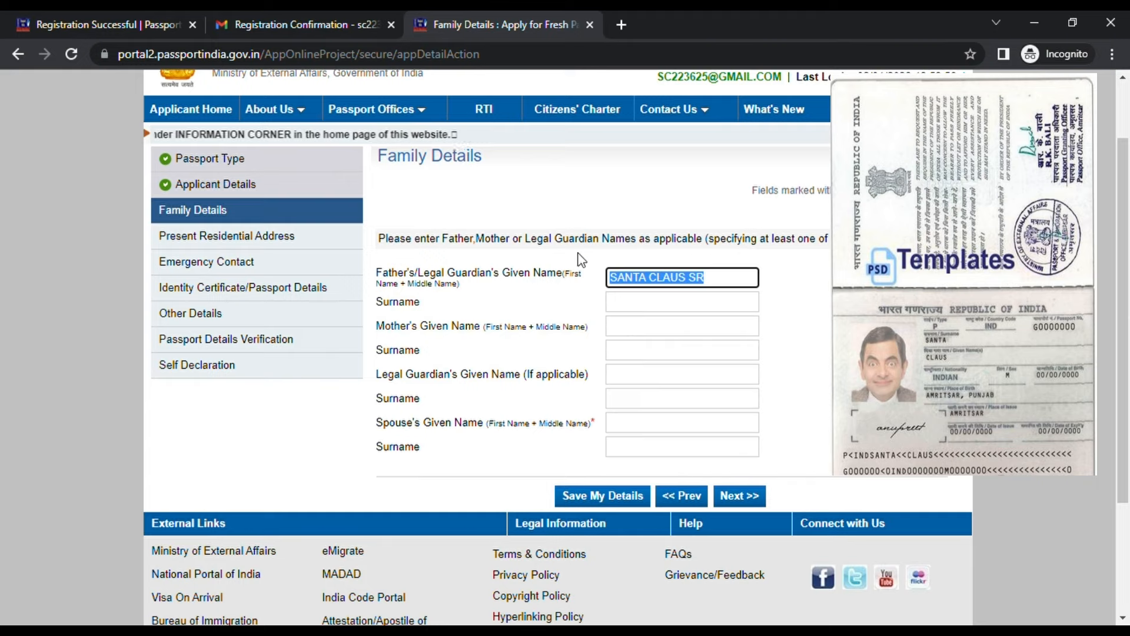
pyautogui.write('Claus')
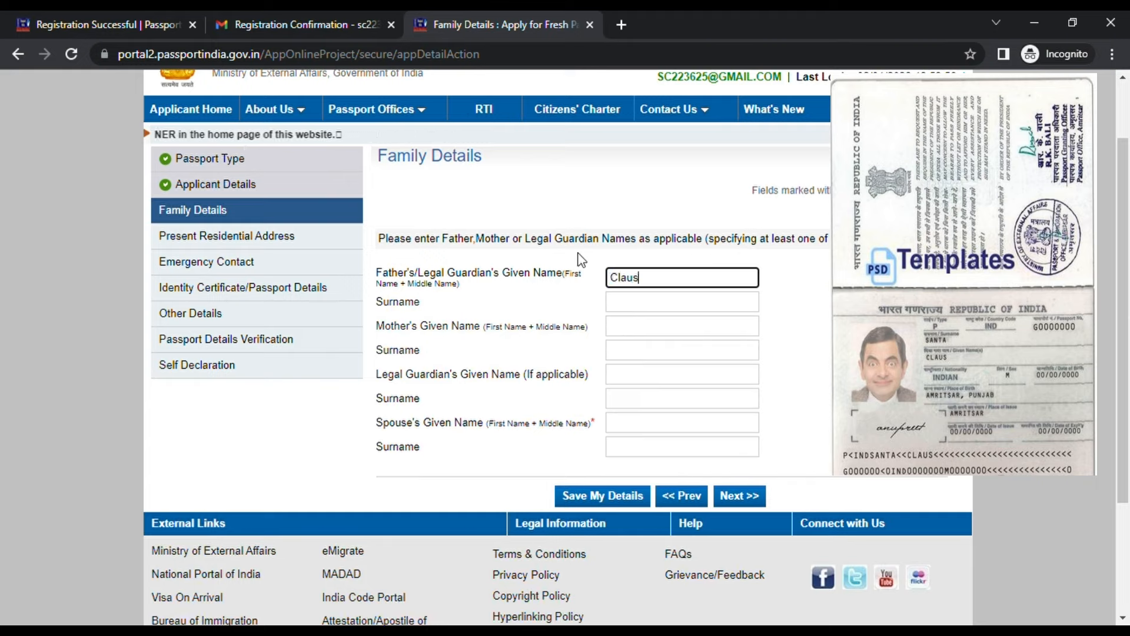
pyautogui.write(' SR')
pyautogui.press('Tab')
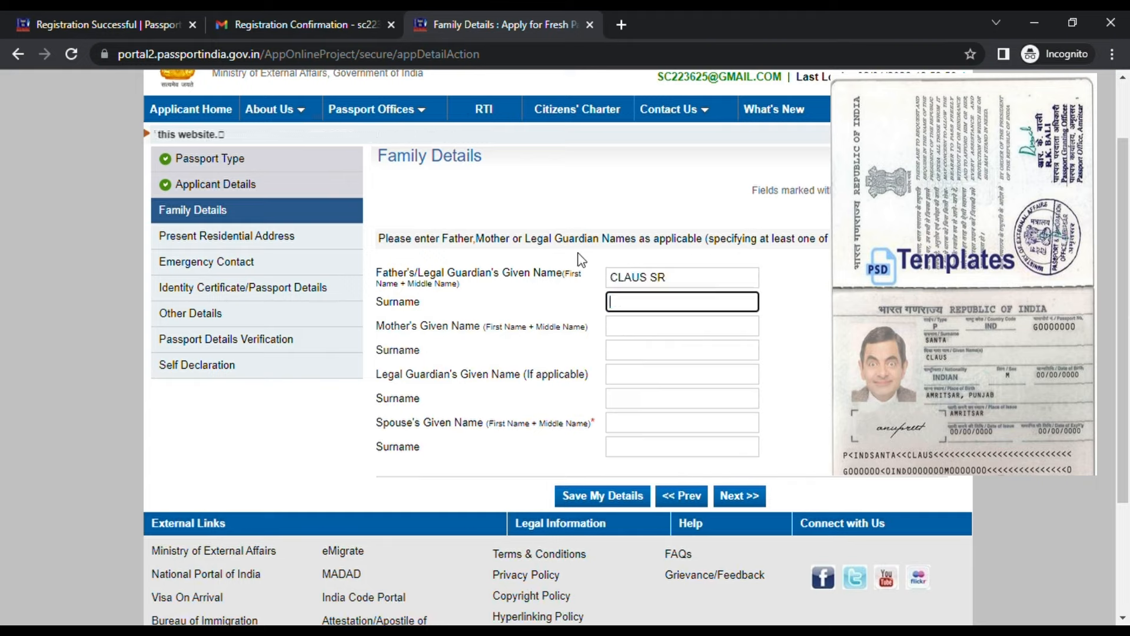
pyautogui.write('Santa')
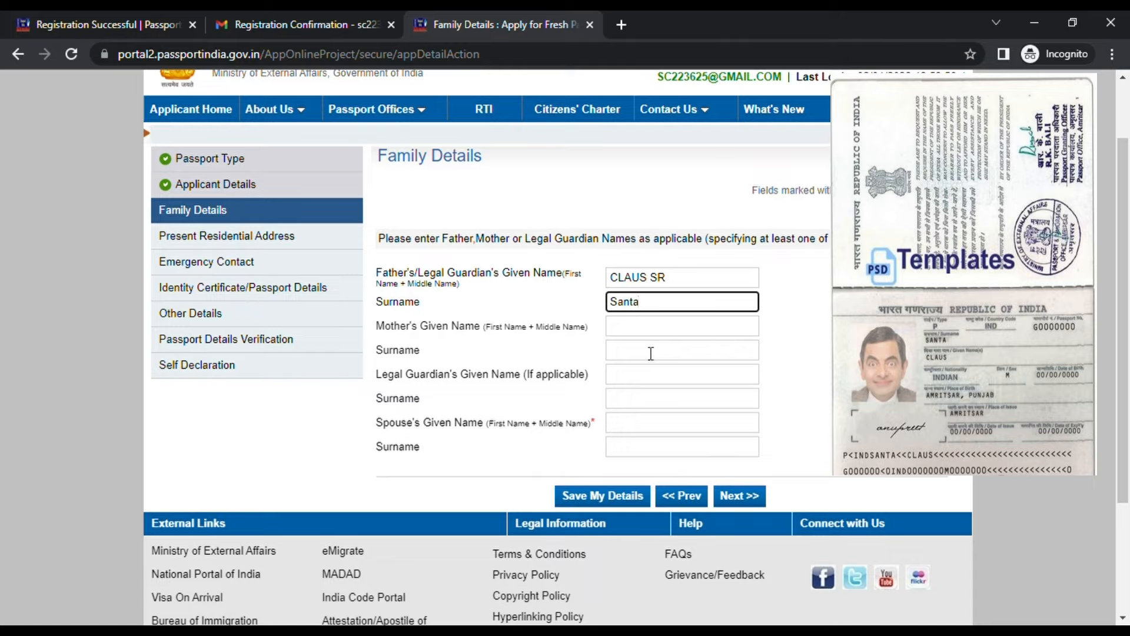
# Enter the mother's and spouse's given names, fixing typos, and continue to the address step
pyautogui.click(679, 333)
pyautogui.write('C')
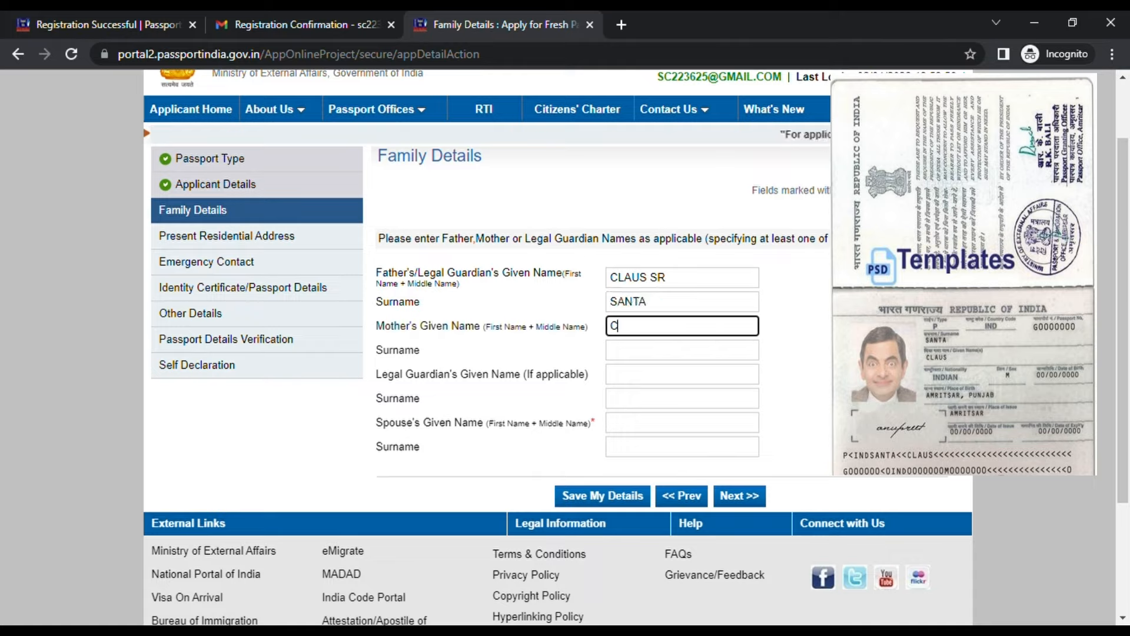
pyautogui.write('laus Mr')
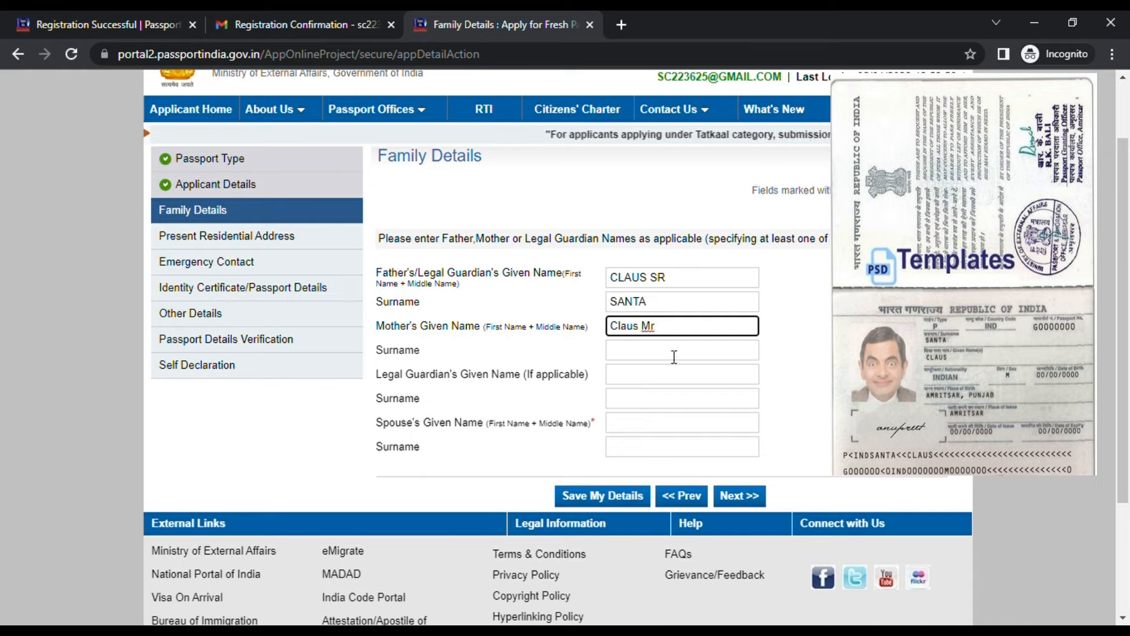
pyautogui.click(675, 428)
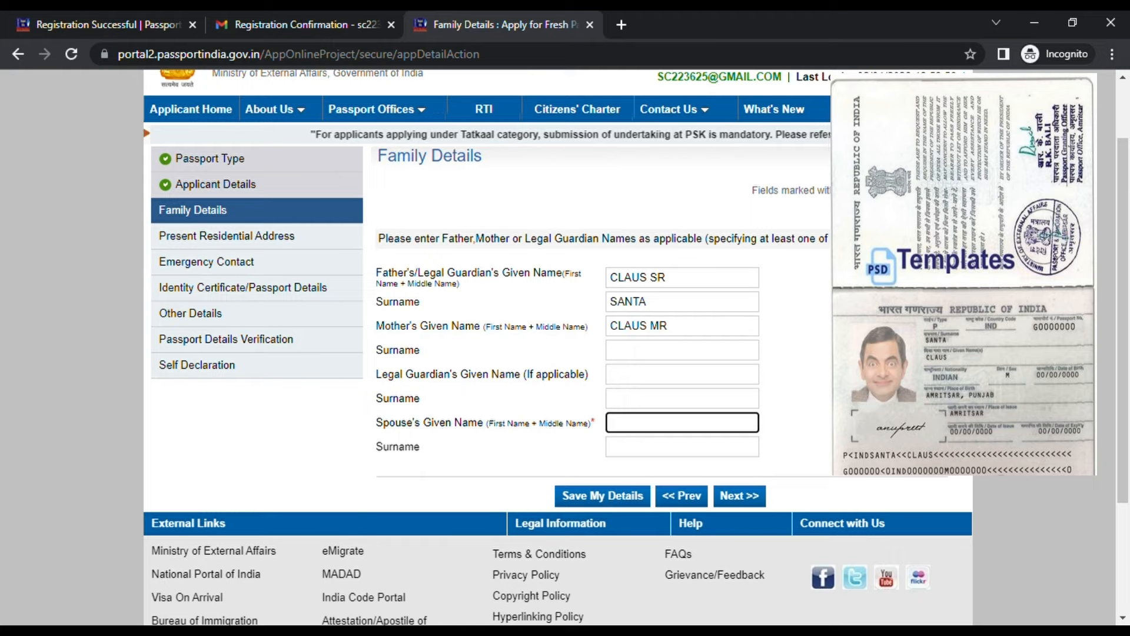
pyautogui.write('S')
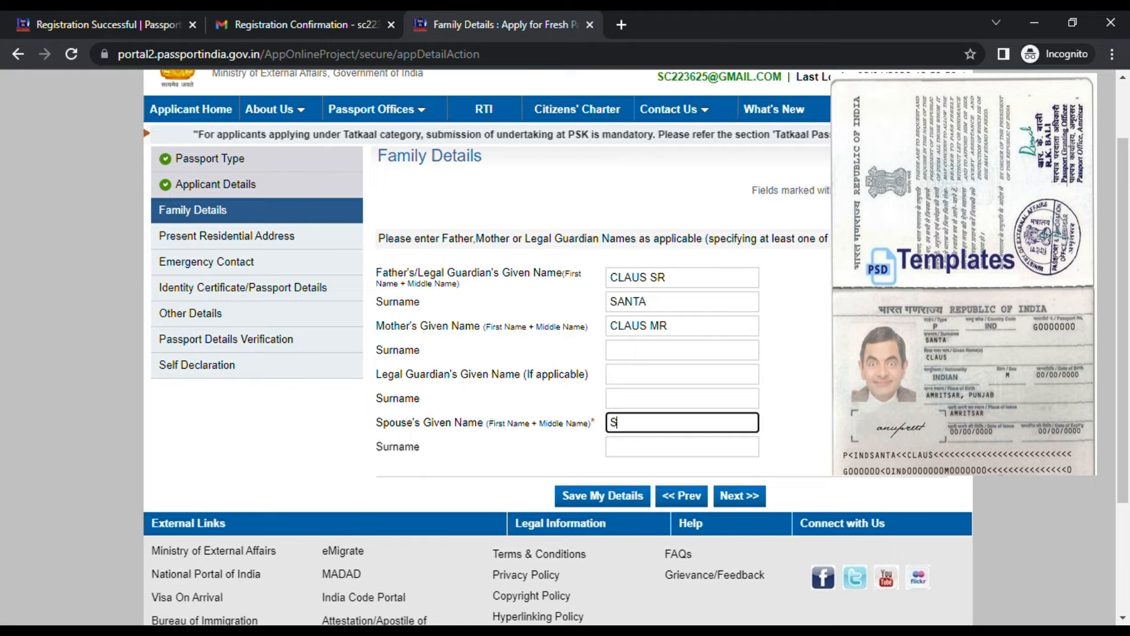
pyautogui.write('nat')
pyautogui.press('BackSpace')
pyautogui.press('BackSpace')
pyautogui.write('amt')
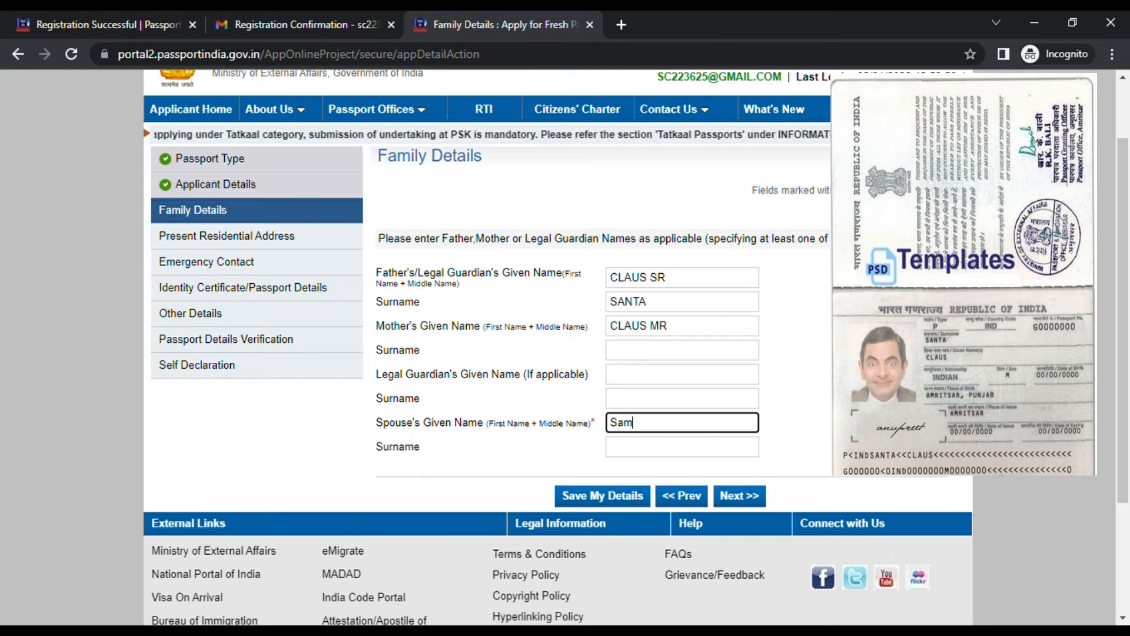
pyautogui.press('BackSpace')
pyautogui.press('BackSpace')
pyautogui.write('nta Vlaus')
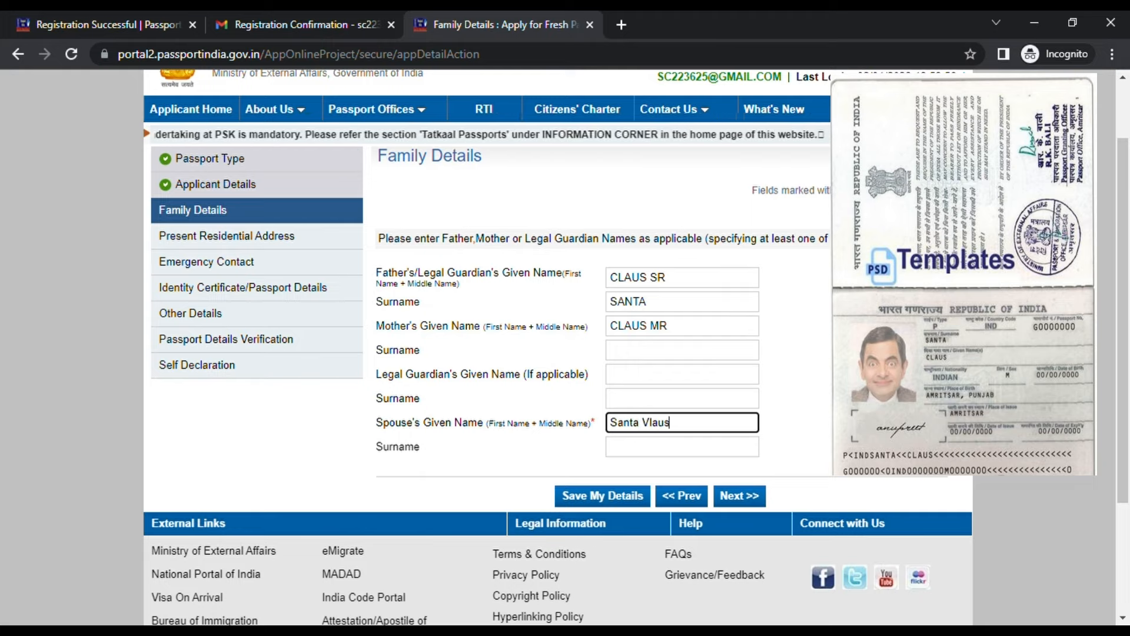
pyautogui.press('BackSpace')
pyautogui.press('BackSpace')
pyautogui.press('BackSpace')
pyautogui.press('BackSpace')
pyautogui.write('Claus')
pyautogui.click(530, 462)
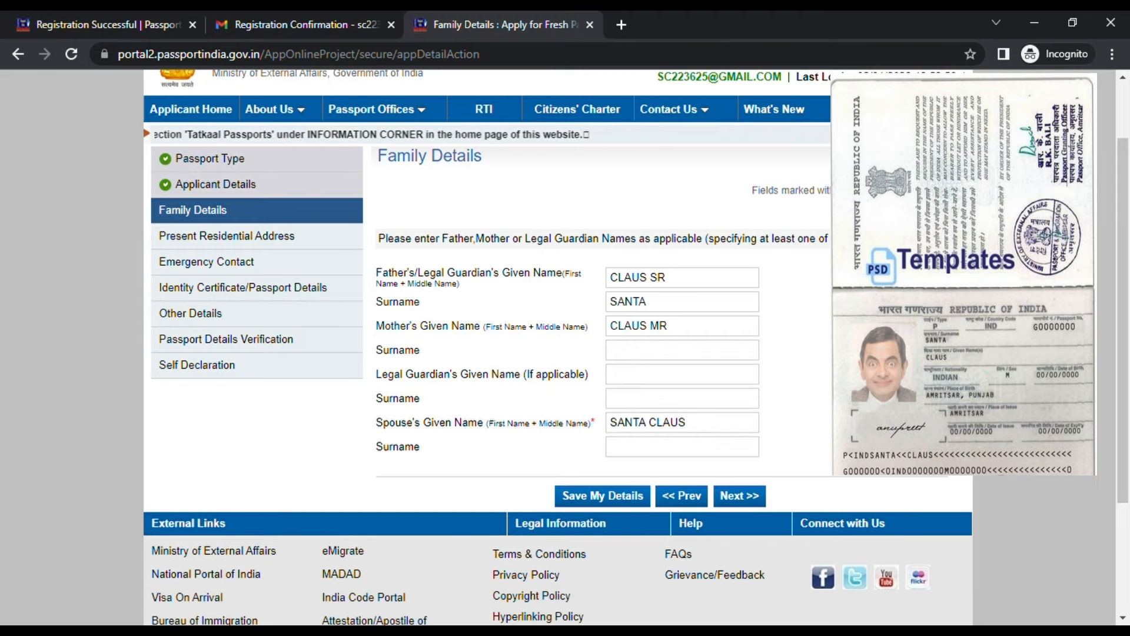
pyautogui.click(756, 499)
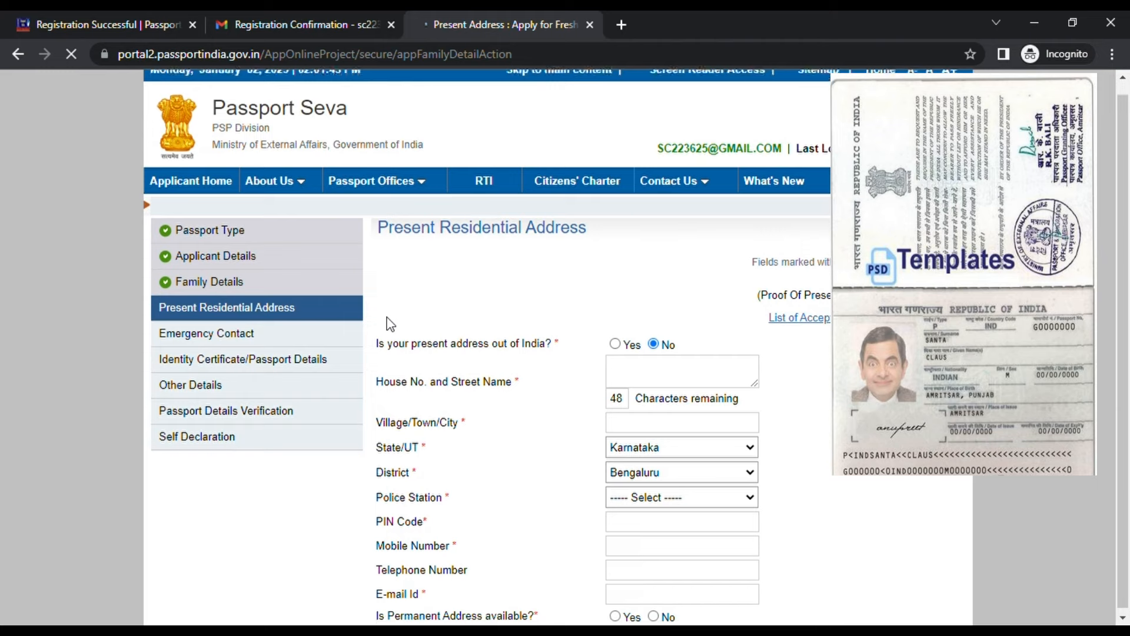
# Enter the house and street address and the city for the present address
pyautogui.scroll(-1, 609, 328)
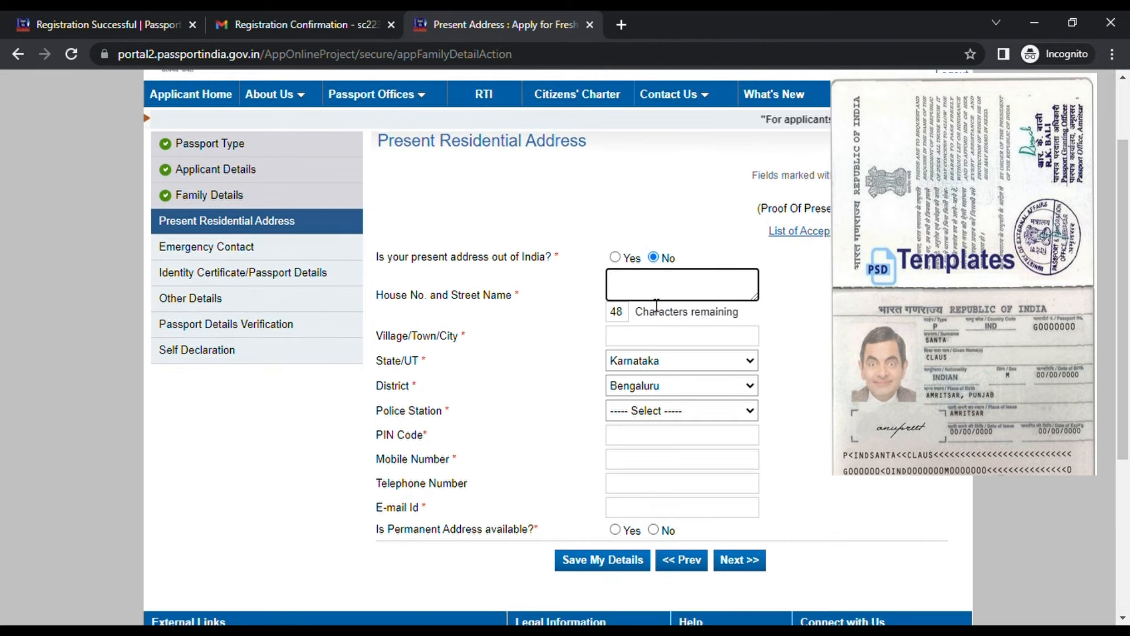
pyautogui.moveTo(689, 299)
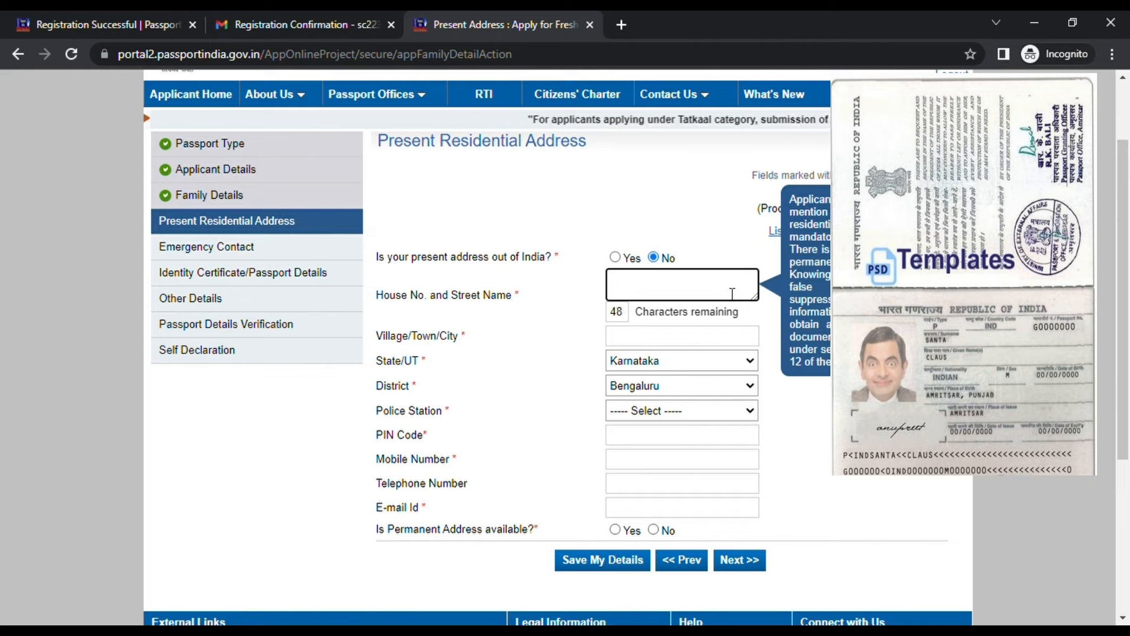
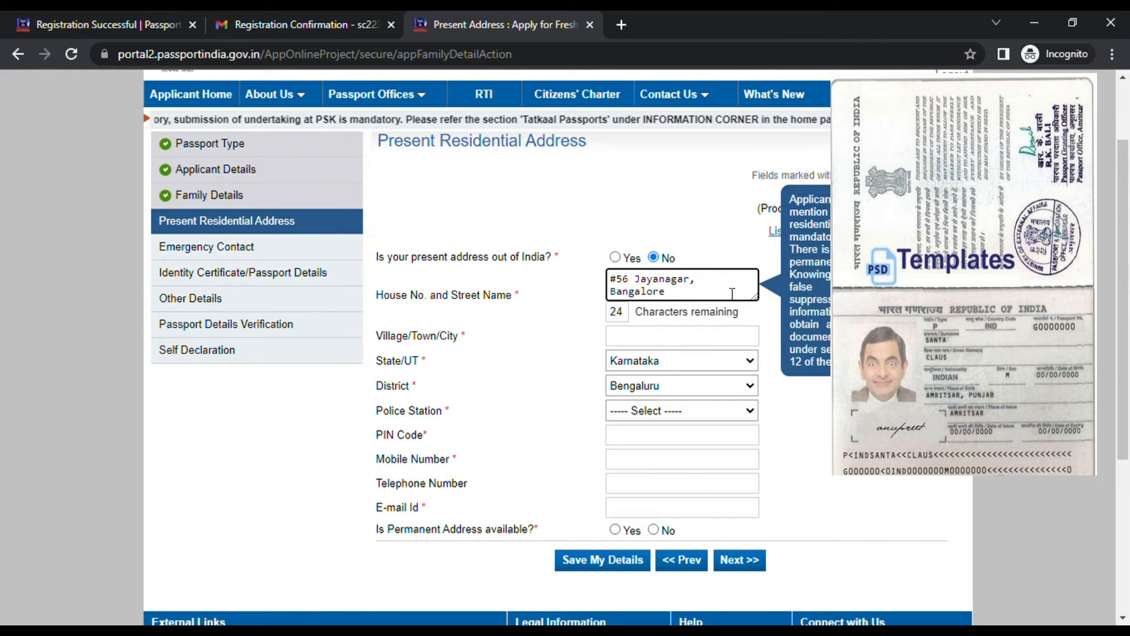
pyautogui.click(684, 344)
pyautogui.write('Bangalore')
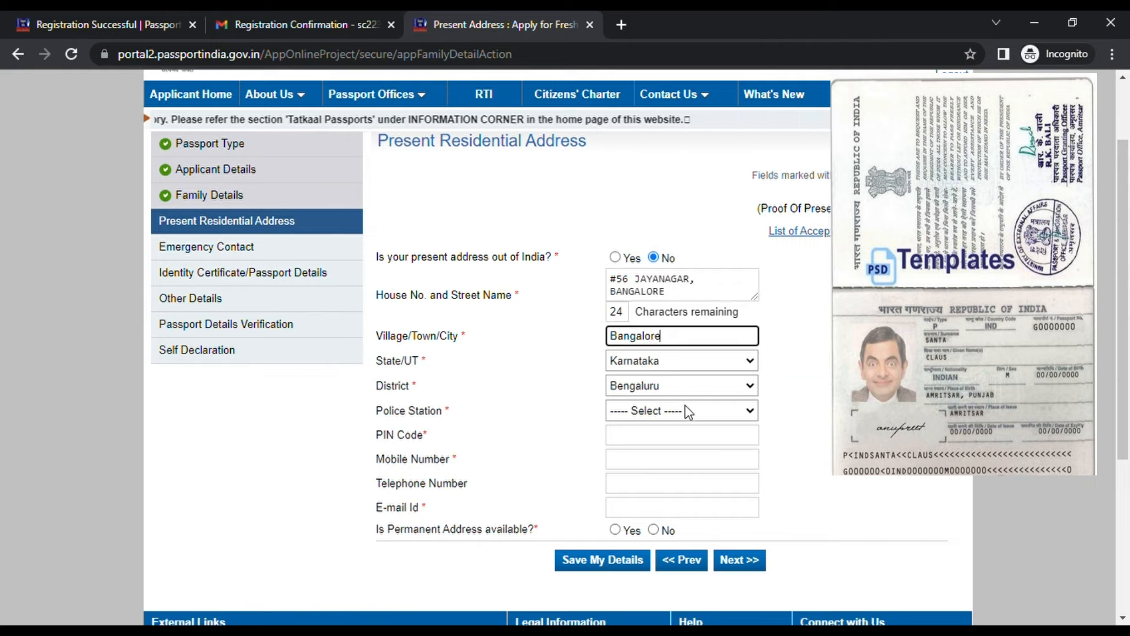
pyautogui.click(688, 412)
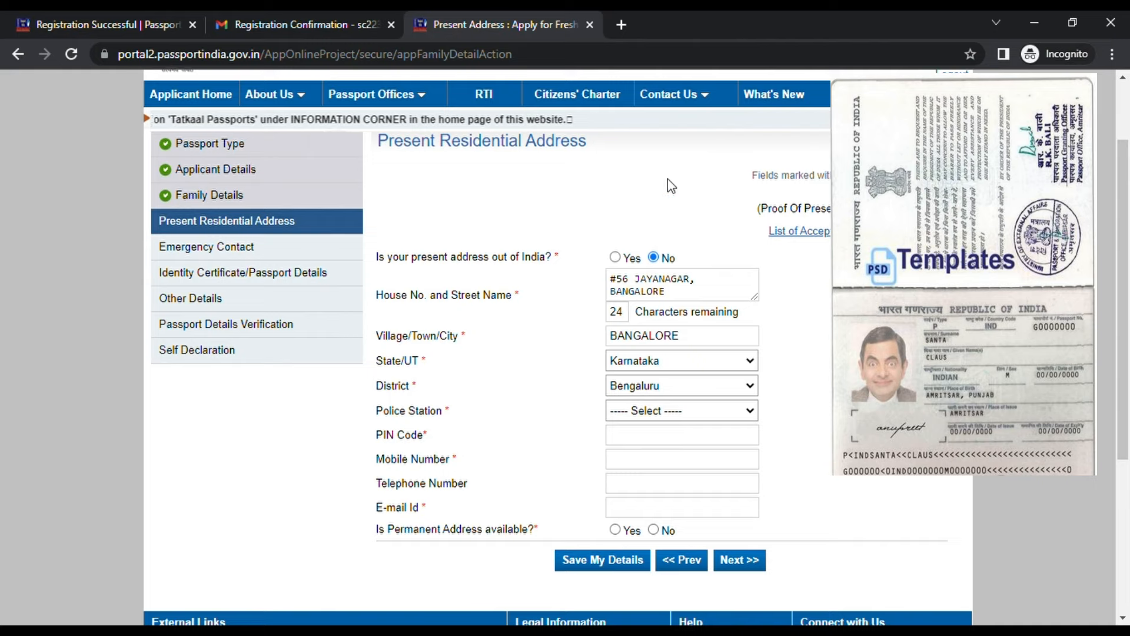
# Pick Jayanagar as the police station and enter the PIN code and mobile number
pyautogui.press('j')
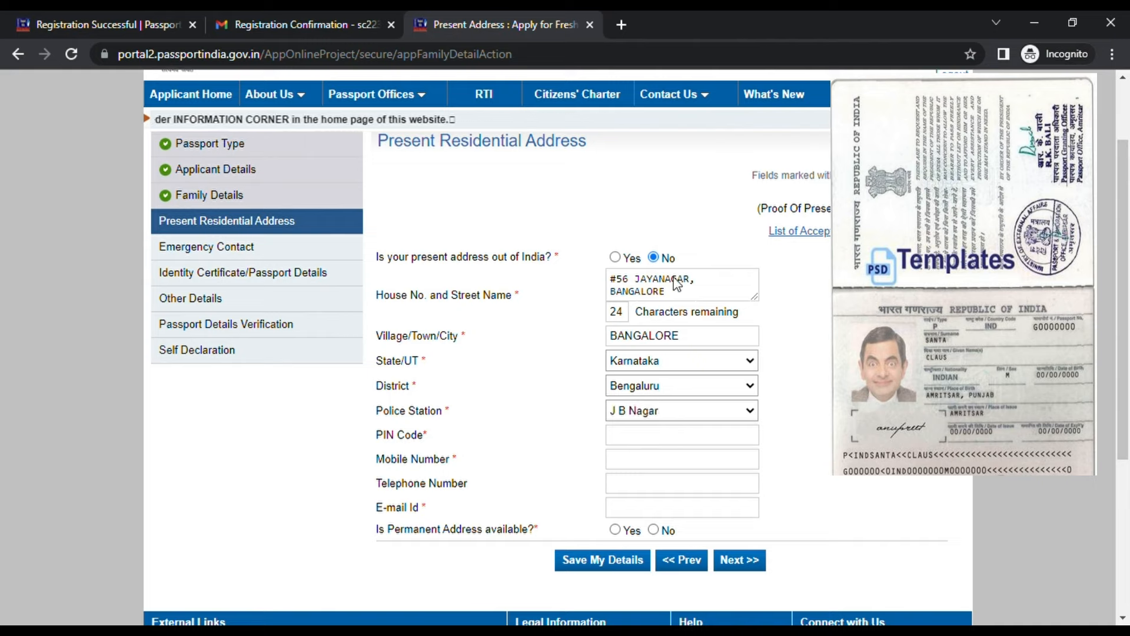
pyautogui.press('Down')
pyautogui.press('Down')
pyautogui.press('Down')
pyautogui.press('Down')
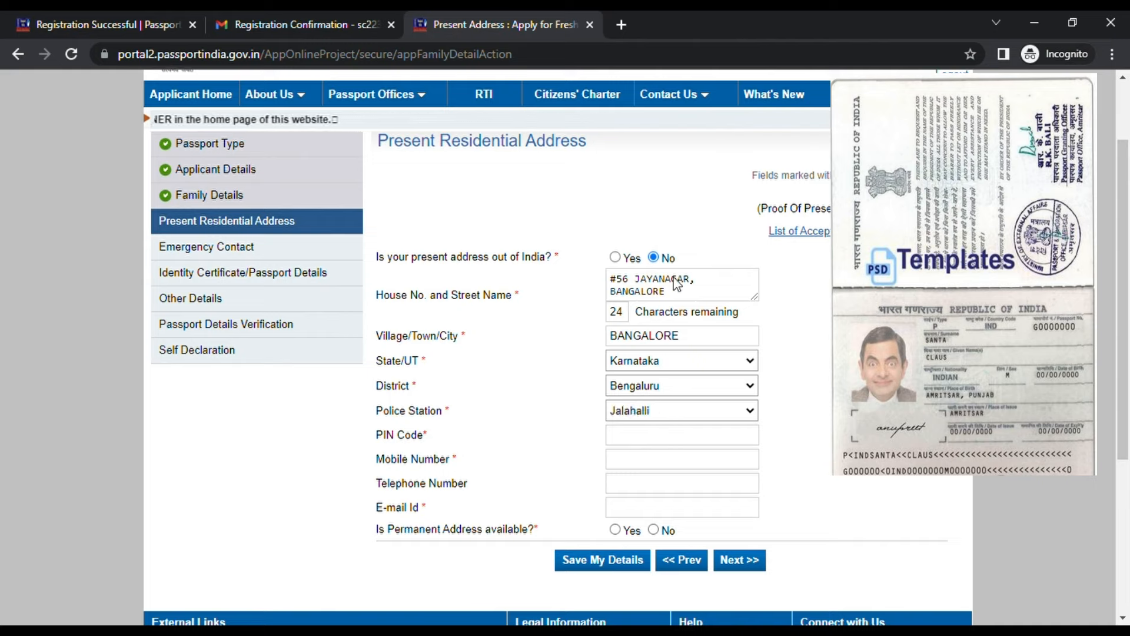
pyautogui.press('Up')
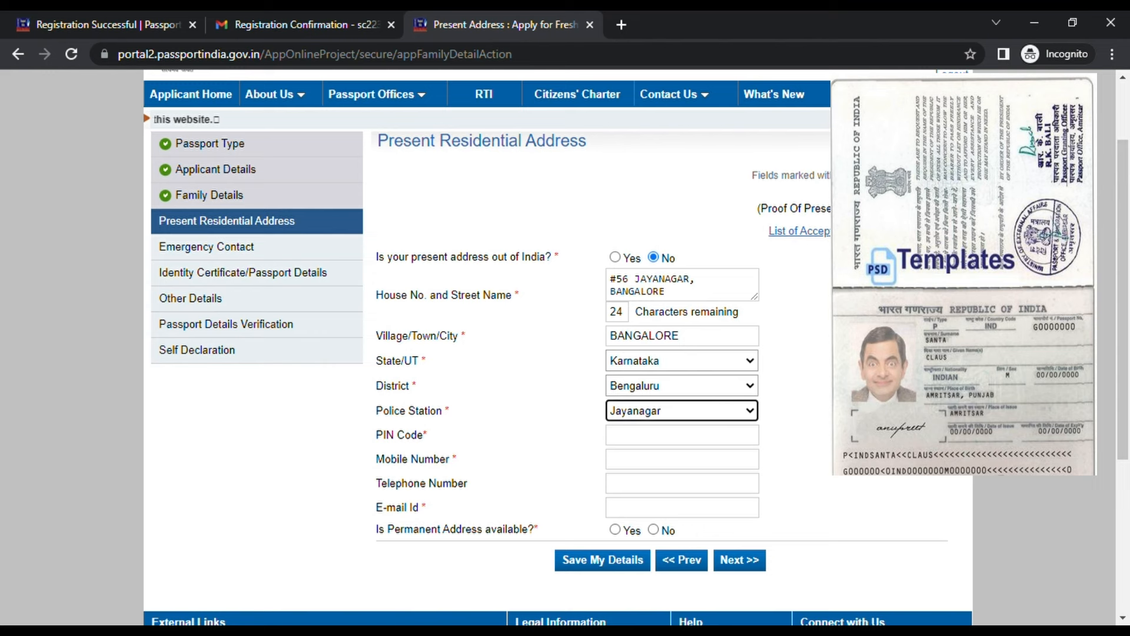
pyautogui.scroll(-3, 677, 353)
pyautogui.click(659, 270)
pyautogui.write('560070')
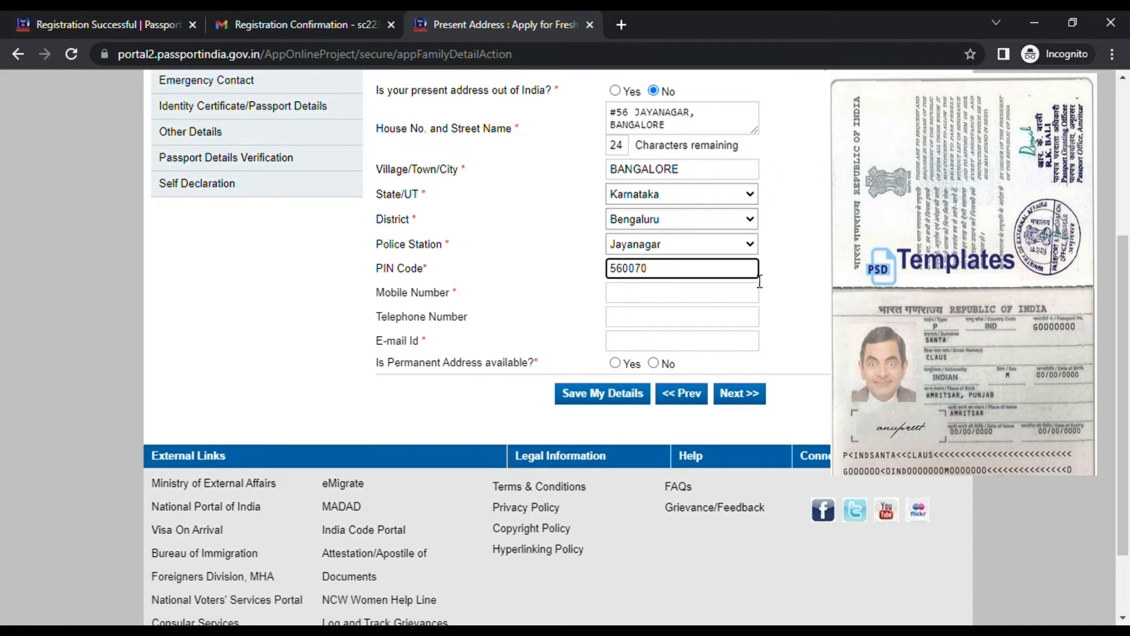
pyautogui.click(722, 299)
pyautogui.write('888888')
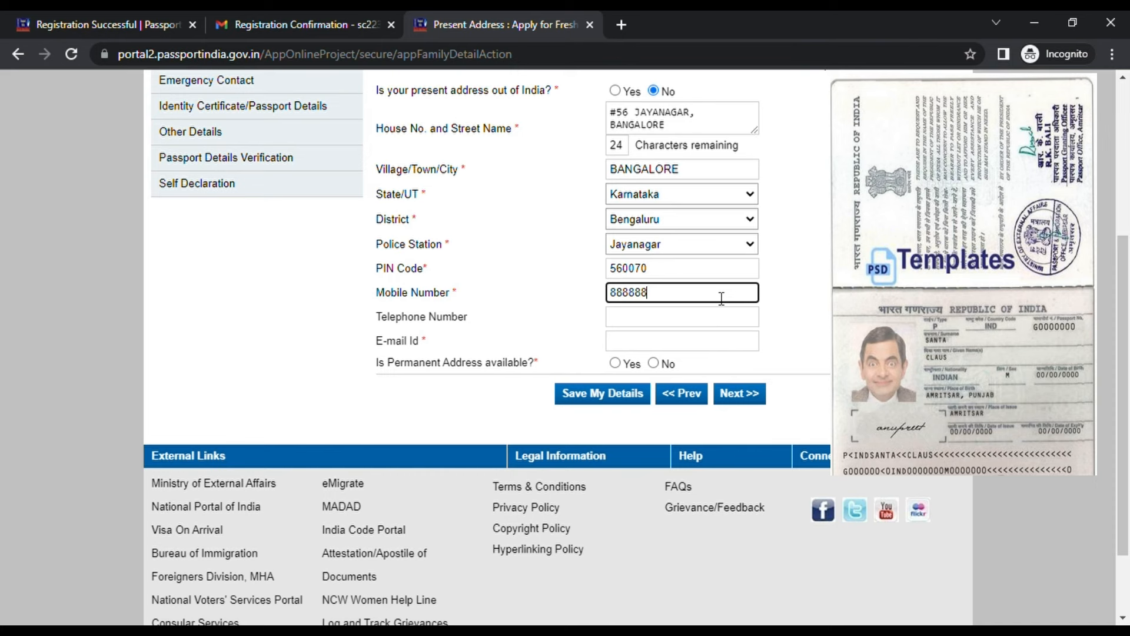
pyautogui.write('8888')
pyautogui.click(700, 348)
# Copy the registered recipient e-mail address from the Gmail confirmation email
pyautogui.click(319, 13)
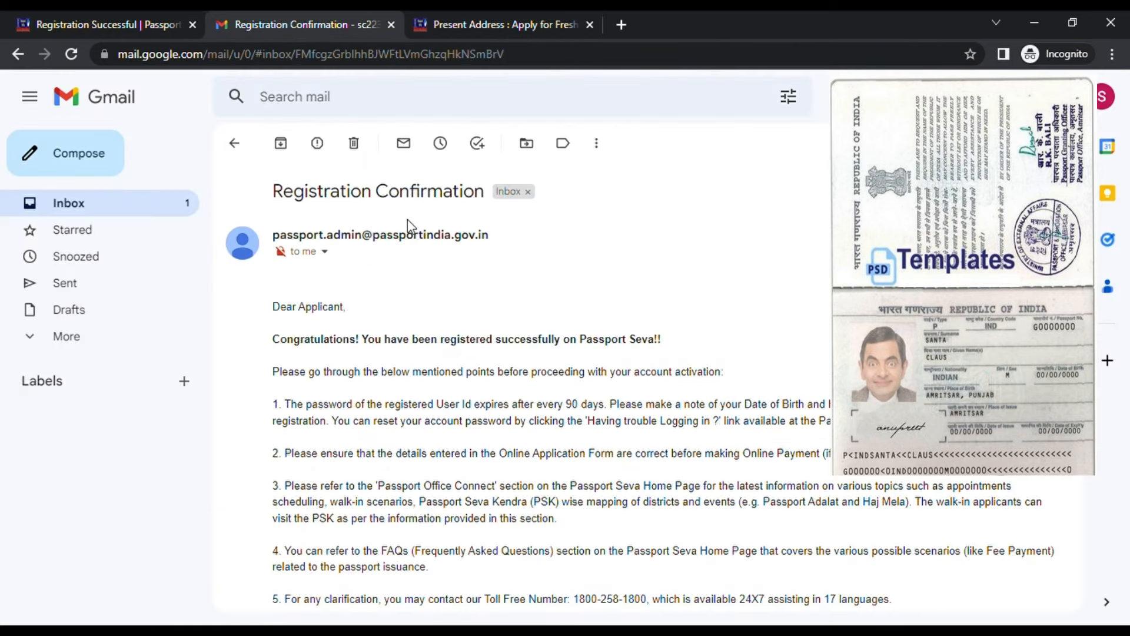
pyautogui.click(330, 254)
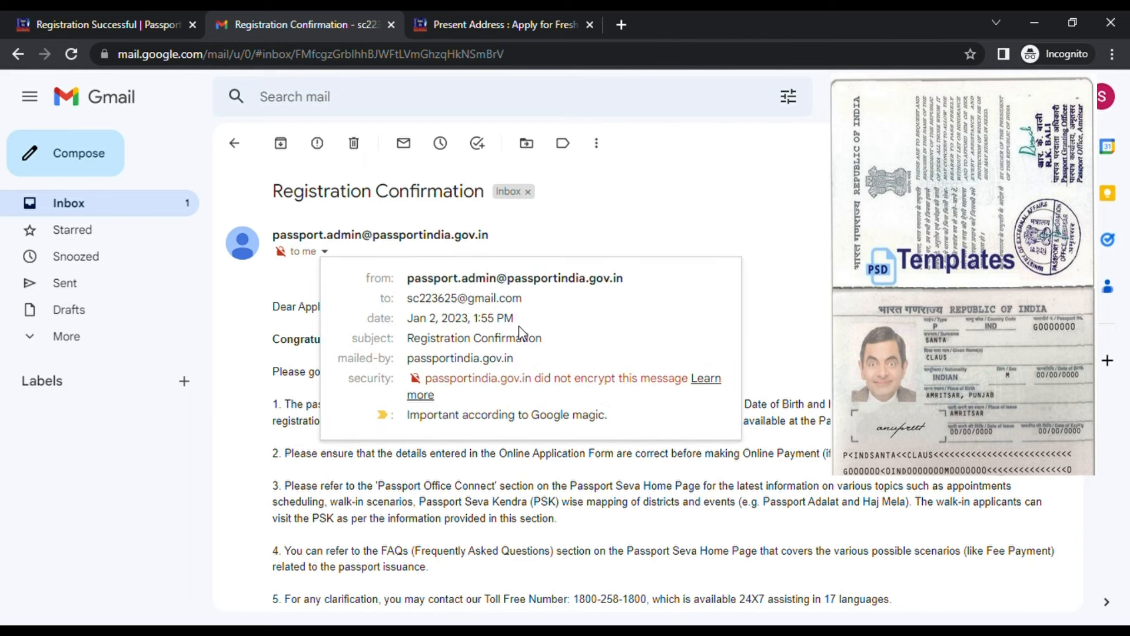
pyautogui.moveTo(523, 298); pyautogui.dragTo(409, 298)
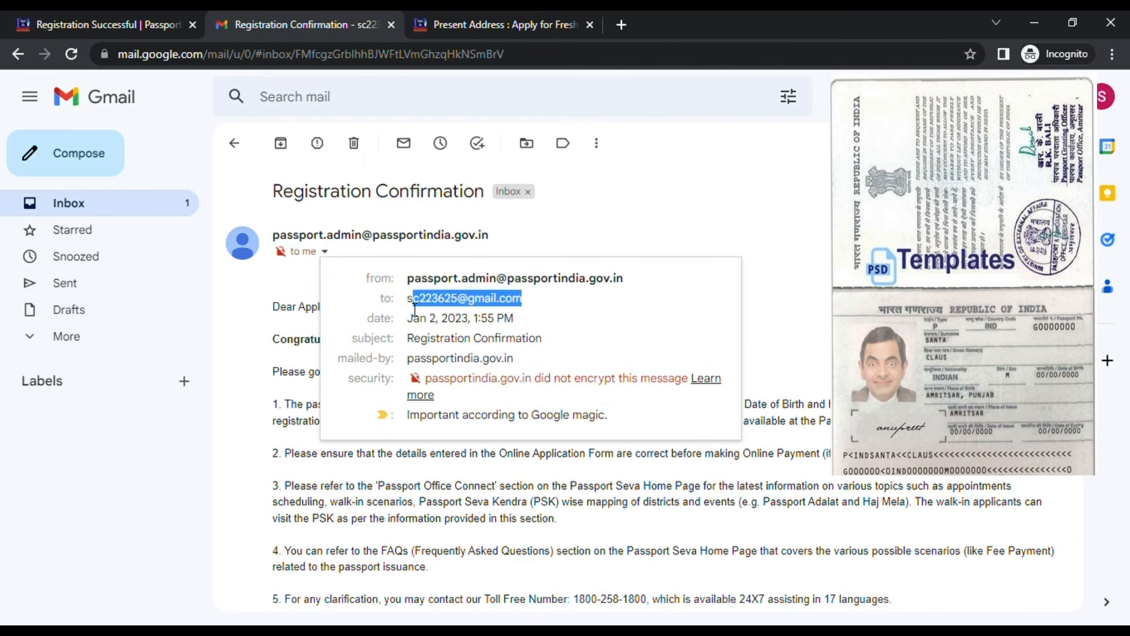
pyautogui.hotkey('ctrl', 'c')
pyautogui.click(504, 35)
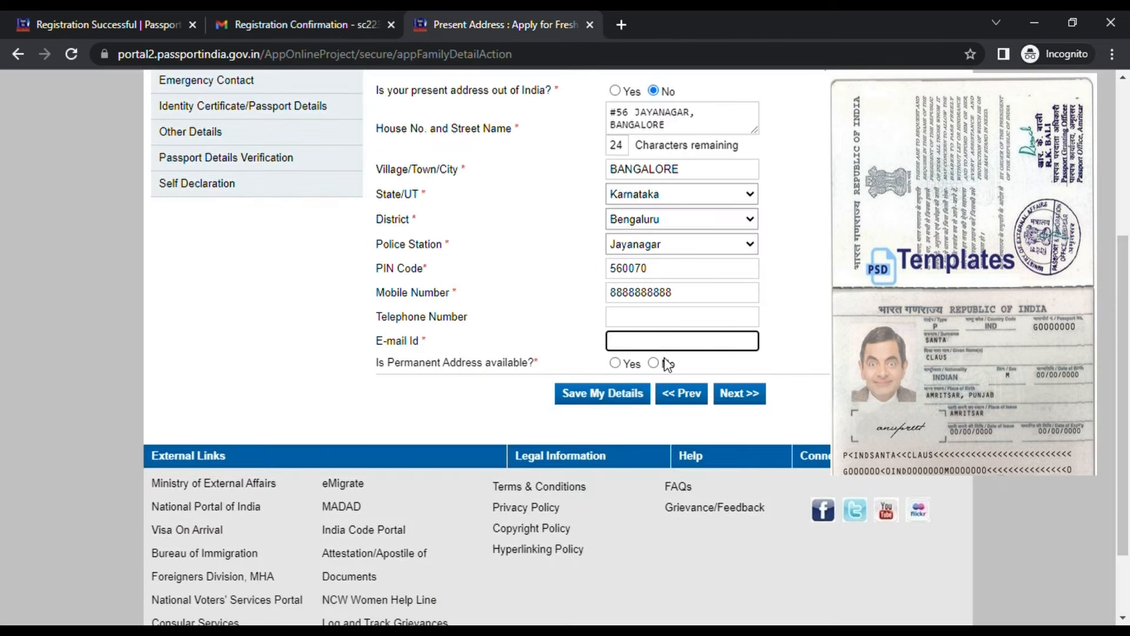
# Paste the e-mail without leading spaces, mark permanent address same as present, and accept both alerts
pyautogui.hotkey('ctrl', 'v')
pyautogui.moveTo(636, 342); pyautogui.dragTo(563, 324)
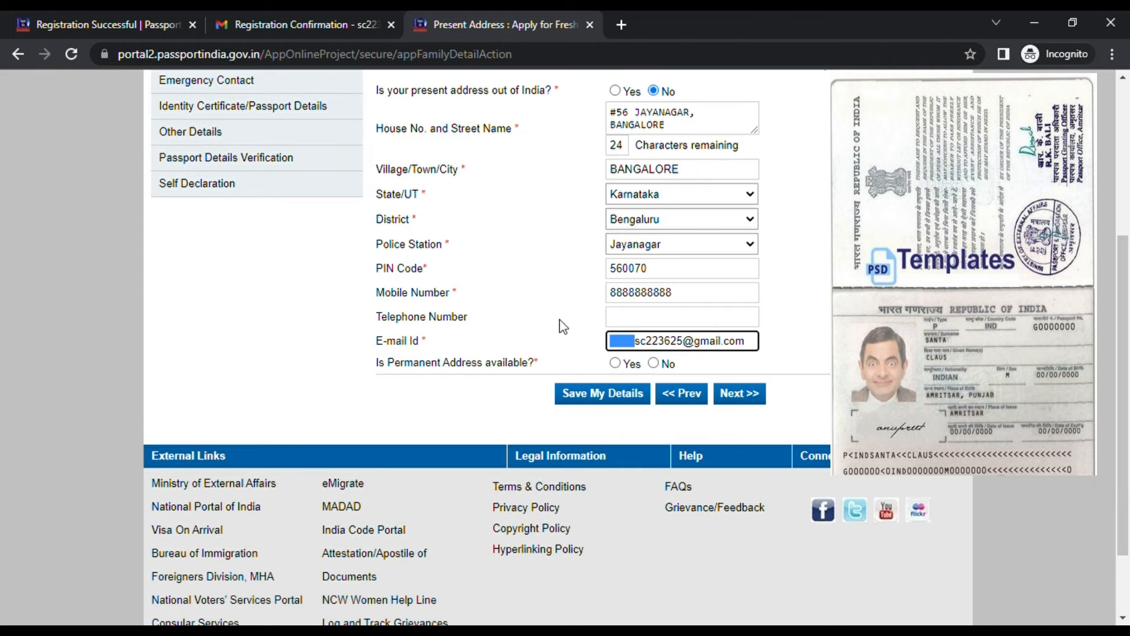
pyautogui.press('BackSpace')
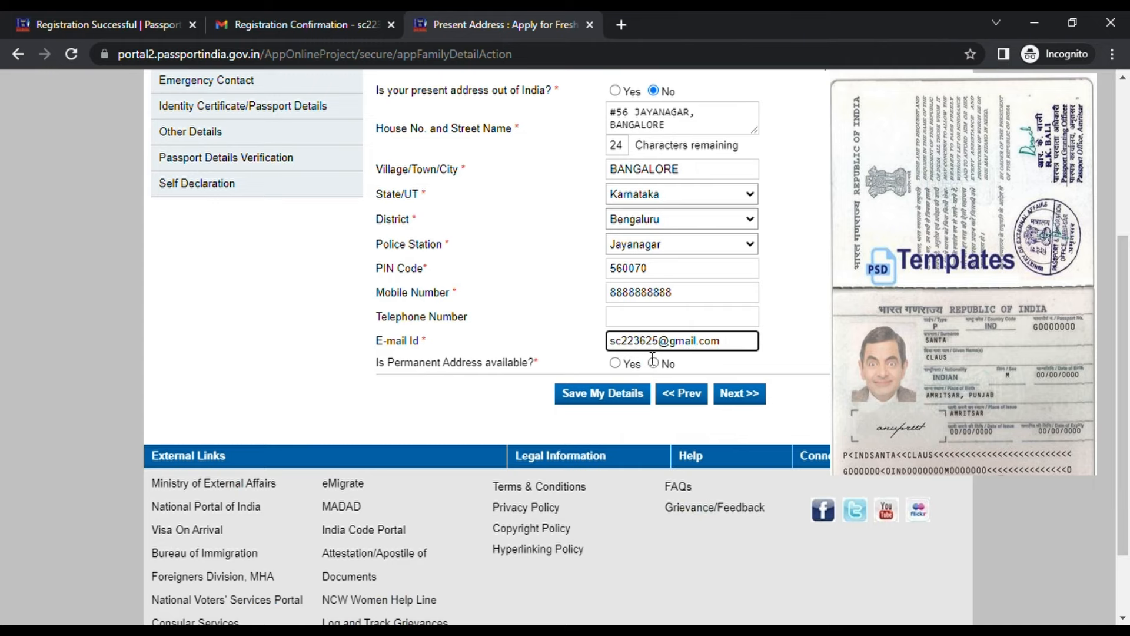
pyautogui.click(616, 362)
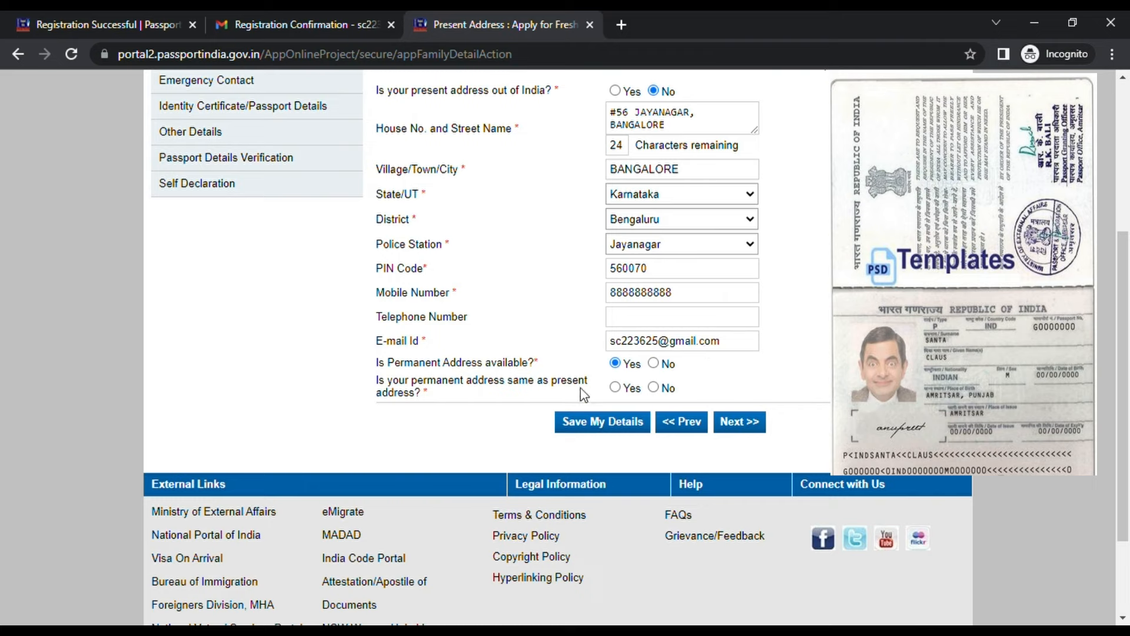
pyautogui.click(616, 387)
pyautogui.click(739, 421)
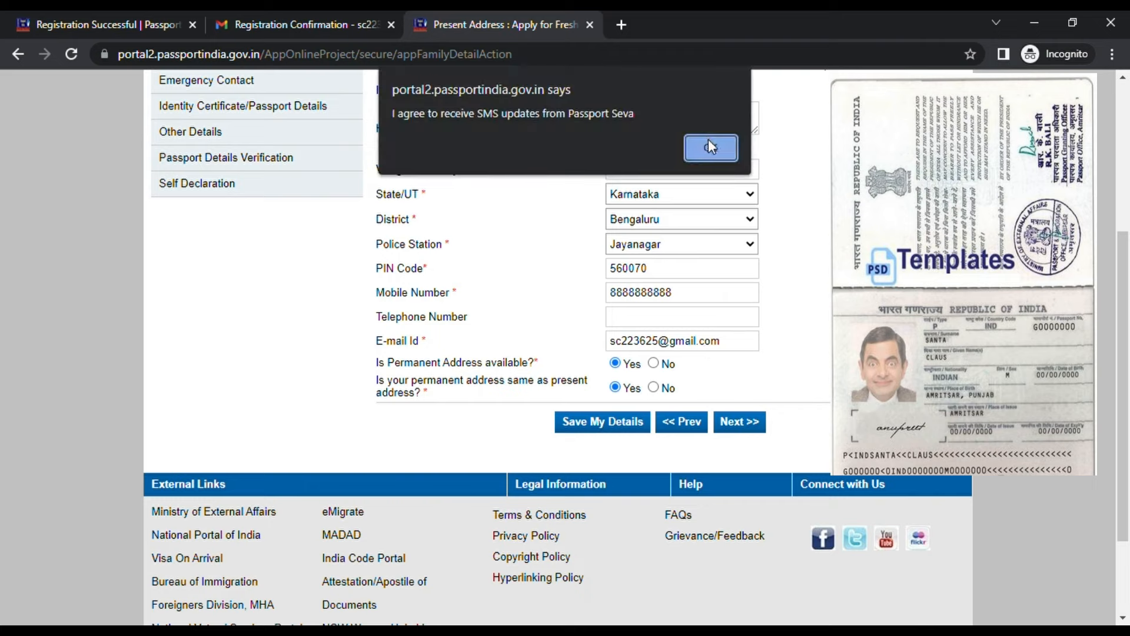
pyautogui.click(710, 144)
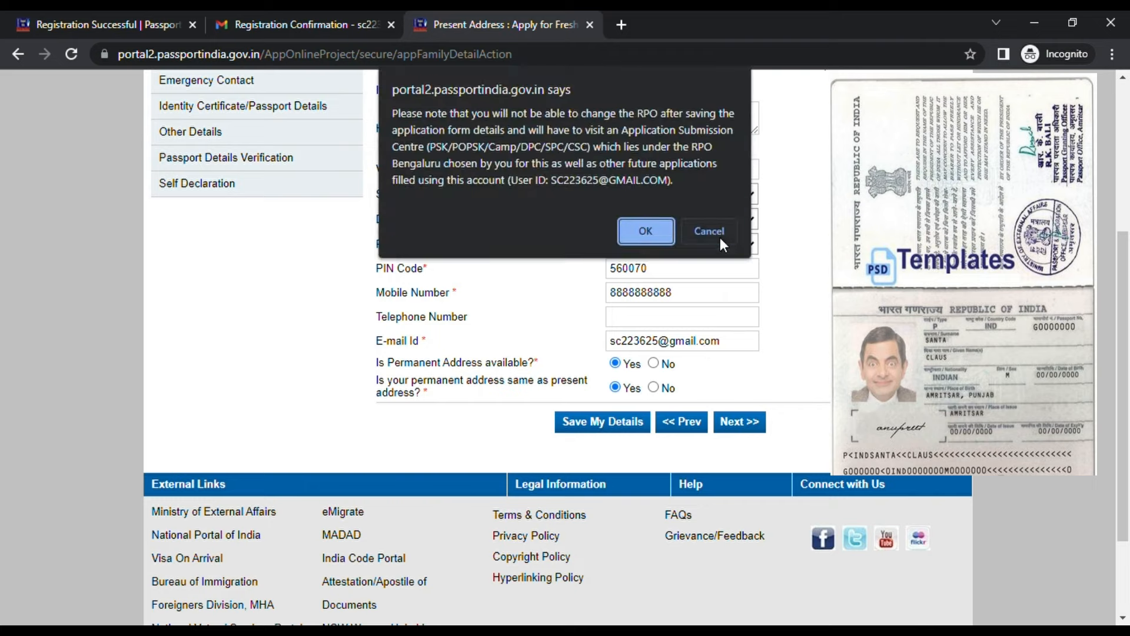
pyautogui.click(645, 231)
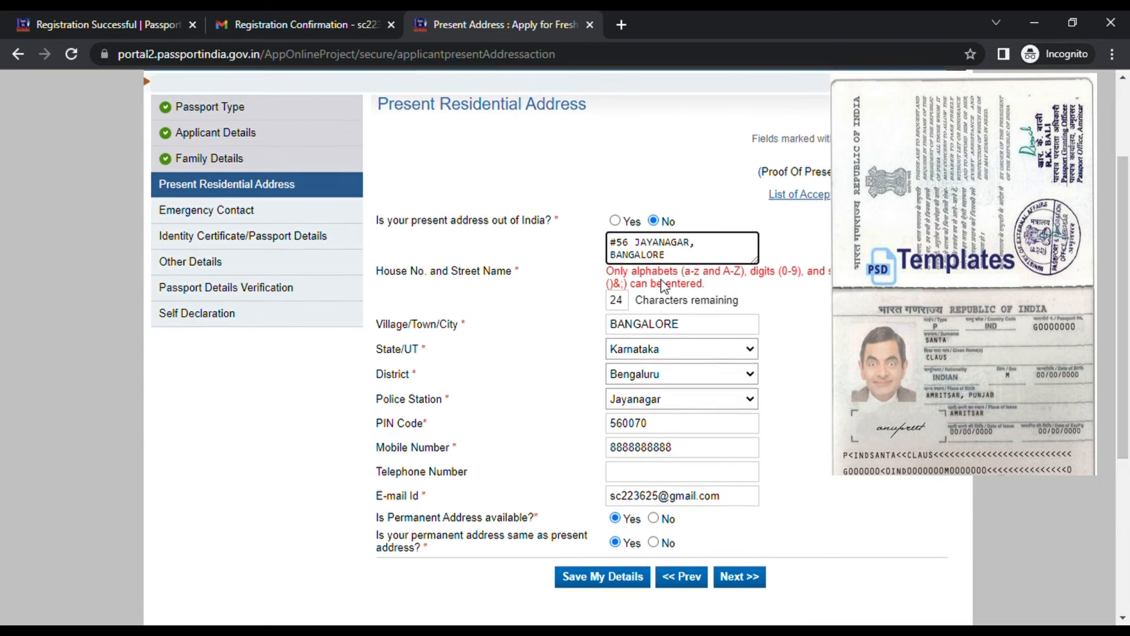
# Remove the comma and # from the street address, resubmit, and accept the SMS and RPO alerts
pyautogui.scroll(-1, 664, 287)
pyautogui.click(702, 224)
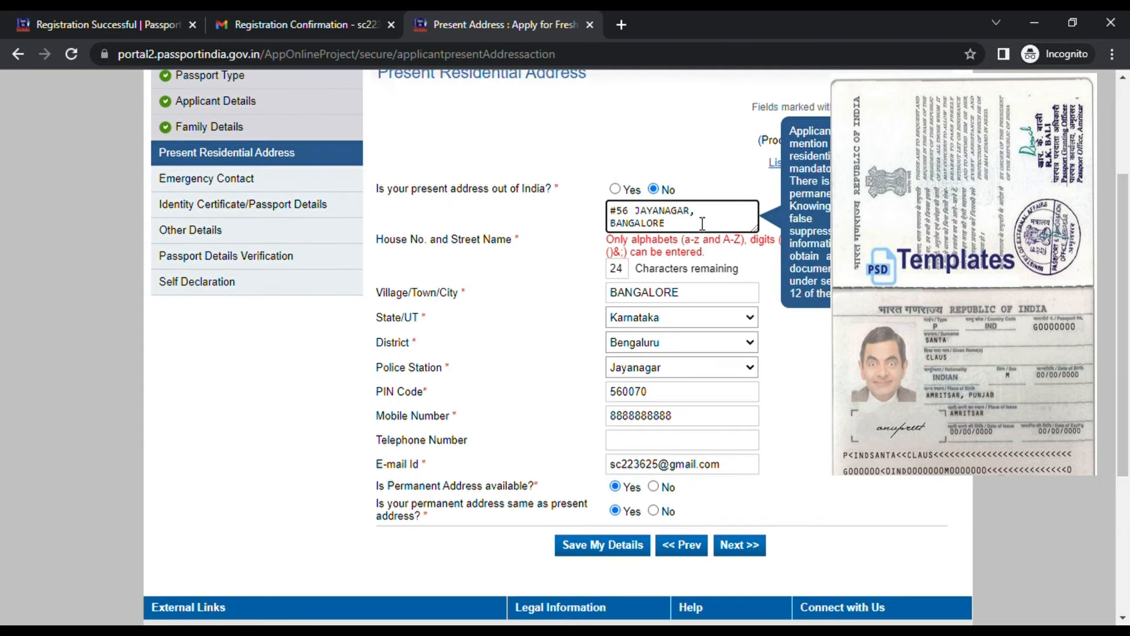
pyautogui.click(704, 211)
pyautogui.press('BackSpace')
pyautogui.press('BackSpace')
pyautogui.write('R')
pyautogui.click(617, 215)
pyautogui.press('BackSpace')
pyautogui.click(746, 545)
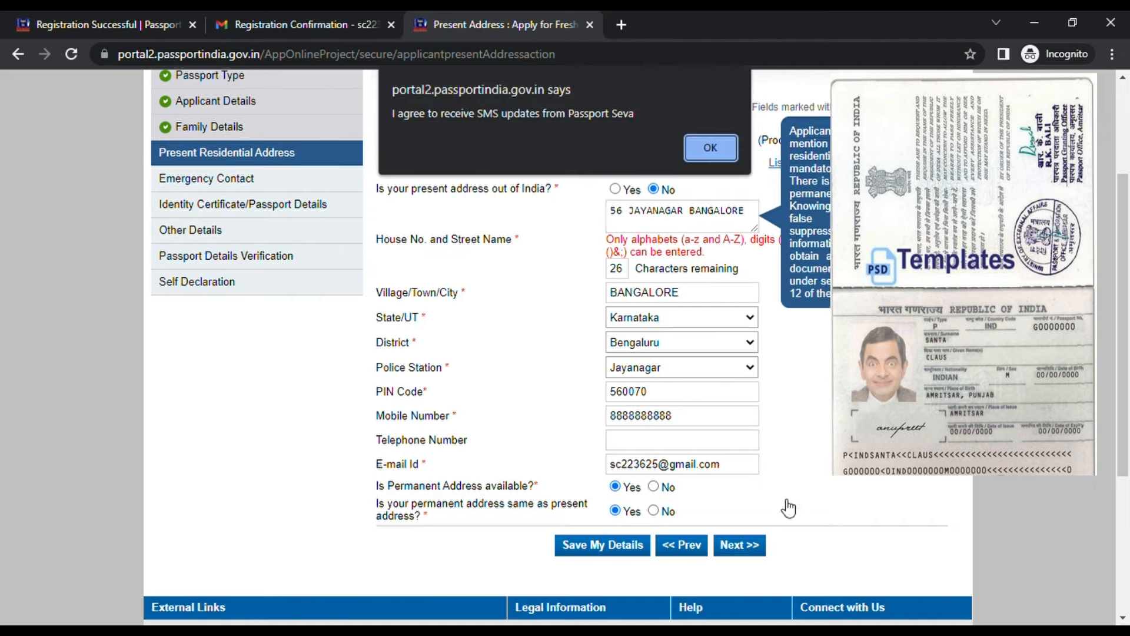
pyautogui.click(706, 147)
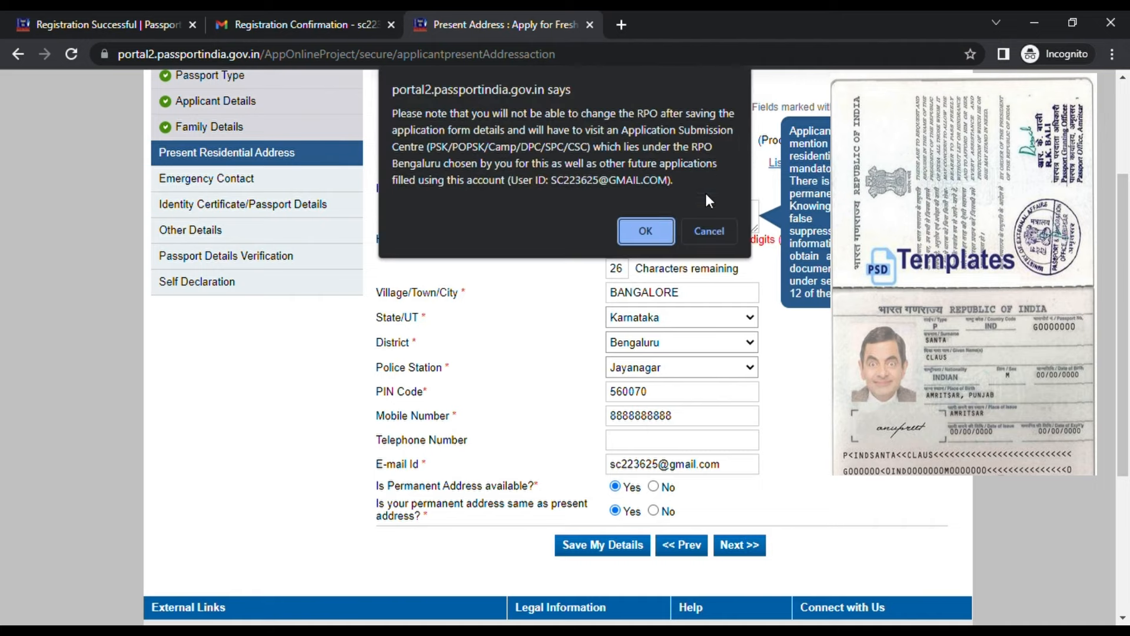
pyautogui.click(644, 228)
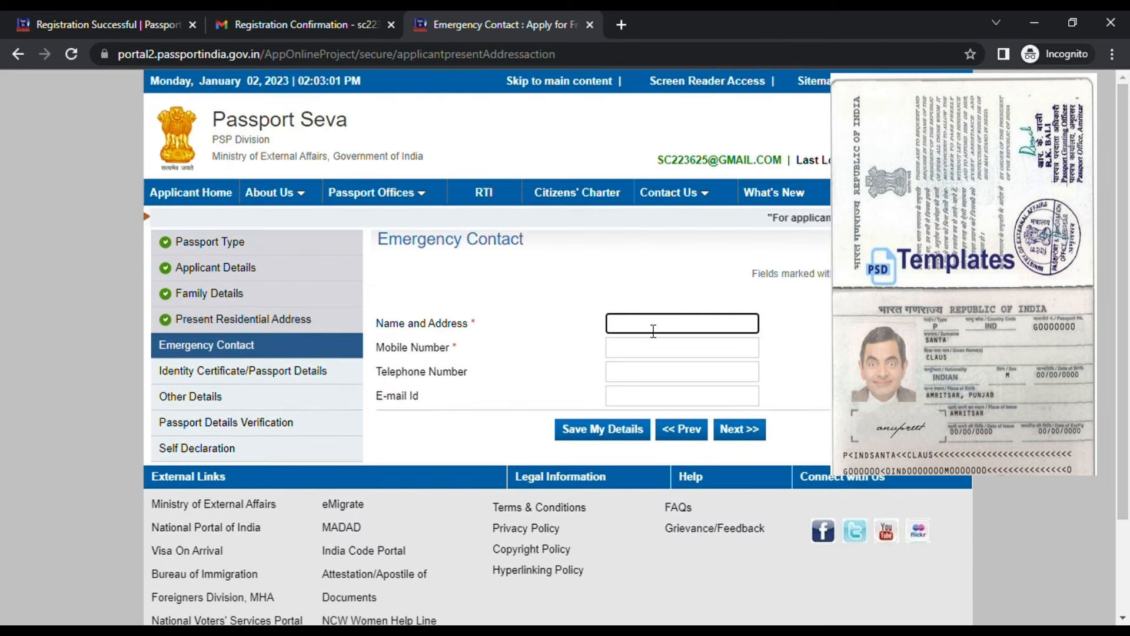
# Enter the emergency contact's name and mobile number and continue to Previous Passport
pyautogui.write('Santa Claus')
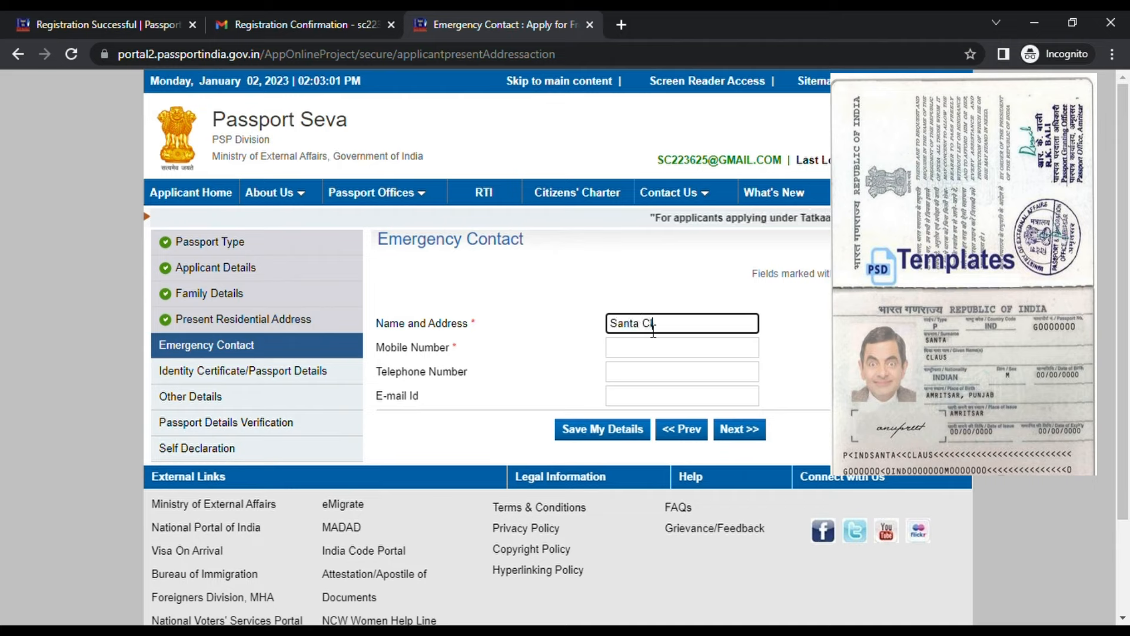
pyautogui.click(659, 348)
pyautogui.write('888')
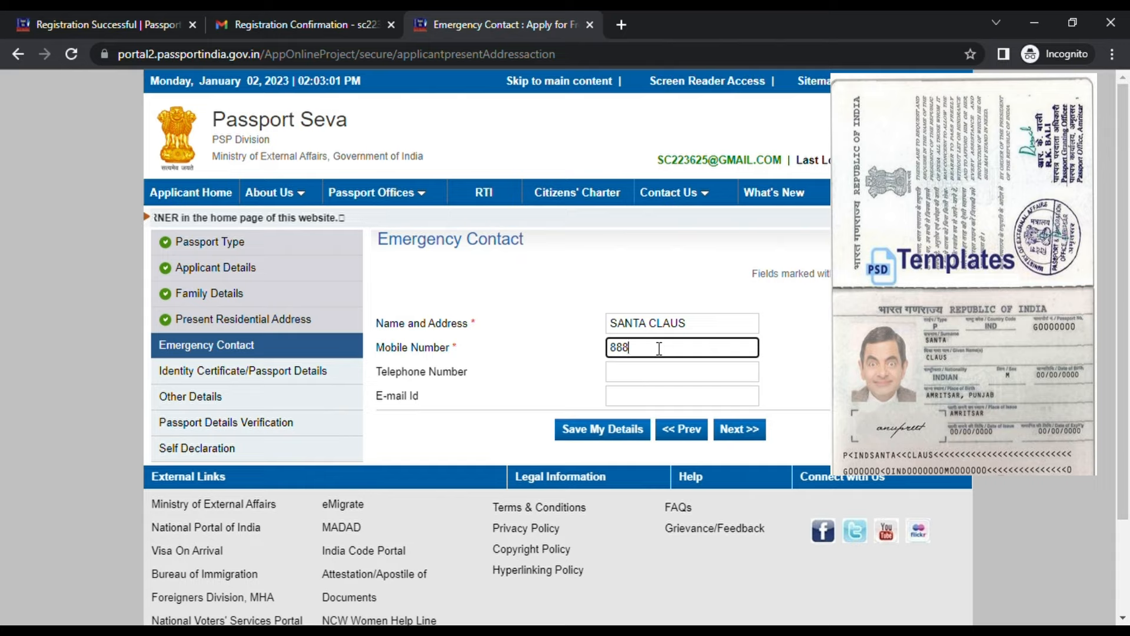
pyautogui.write('88888')
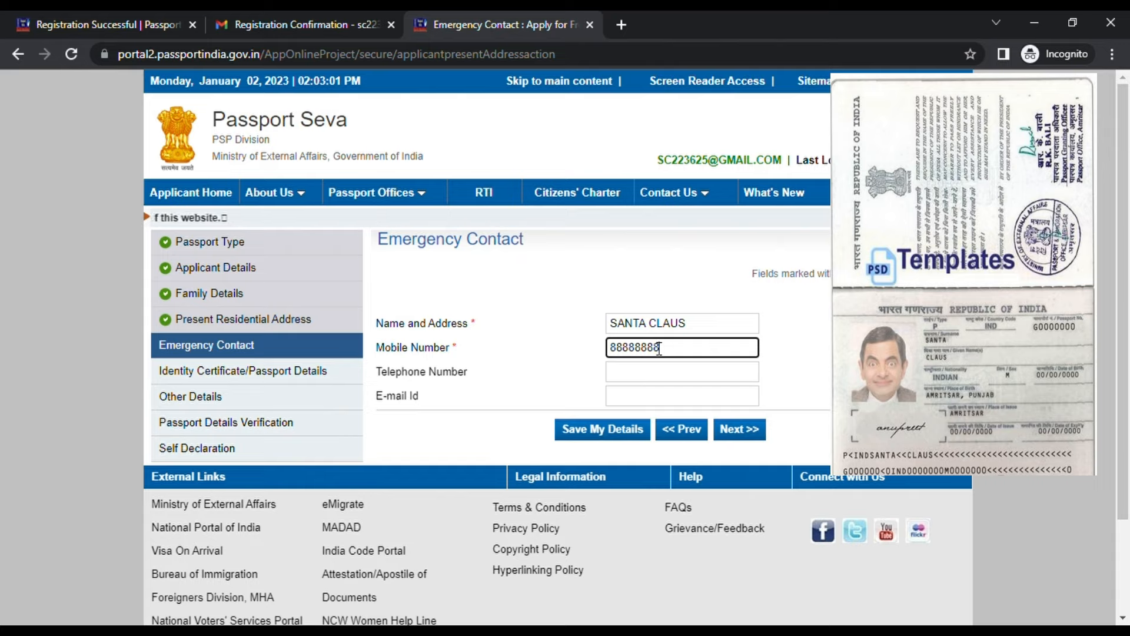
pyautogui.write('8')
pyautogui.click(758, 434)
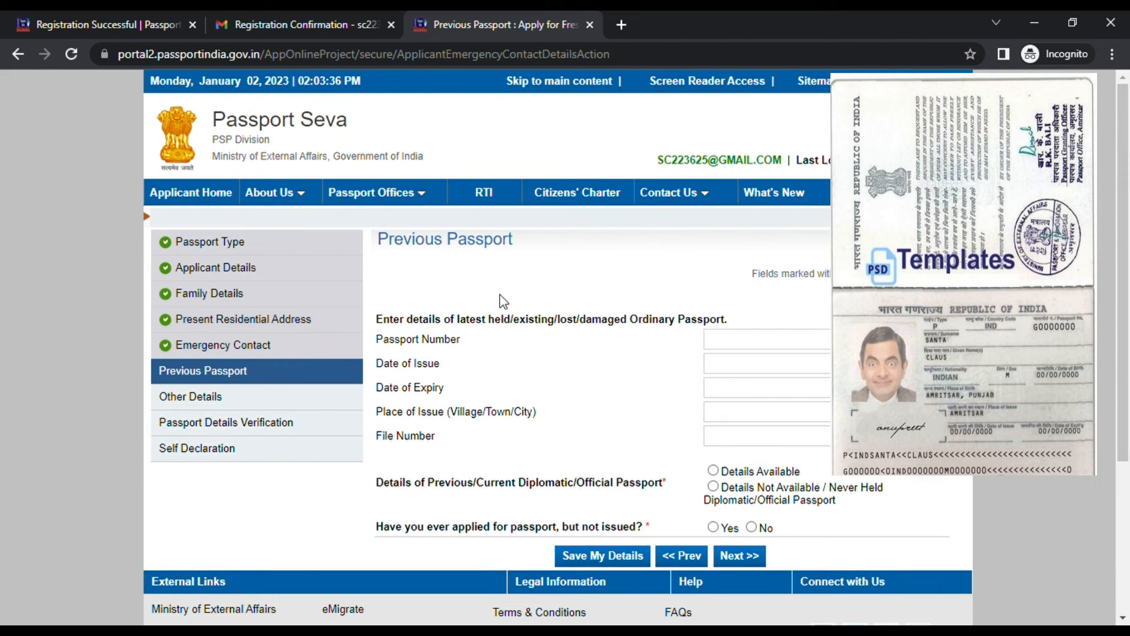
# Enter the previous passport number and set its issue date to 08/07/2009
pyautogui.click(789, 341)
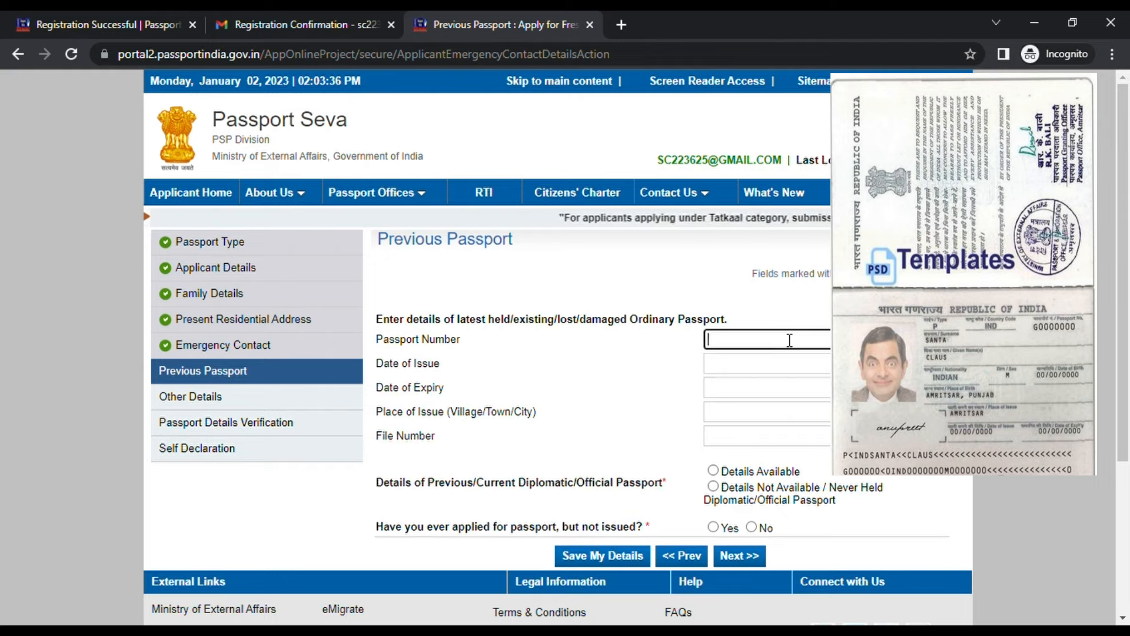
pyautogui.hotkey('alt', 'Tab')
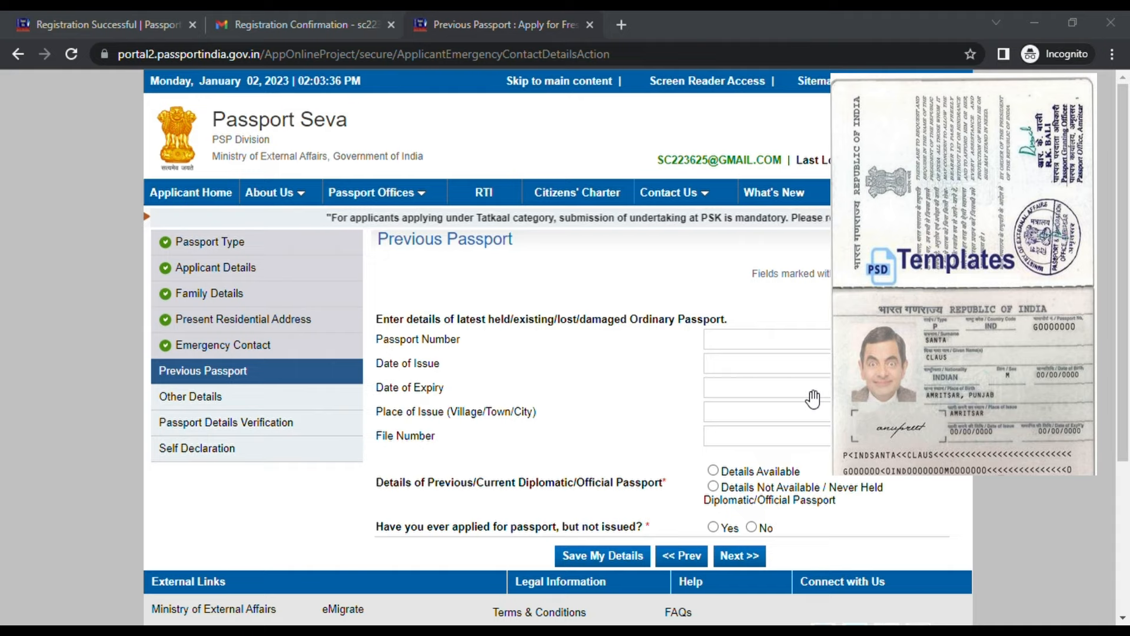
pyautogui.click(732, 376)
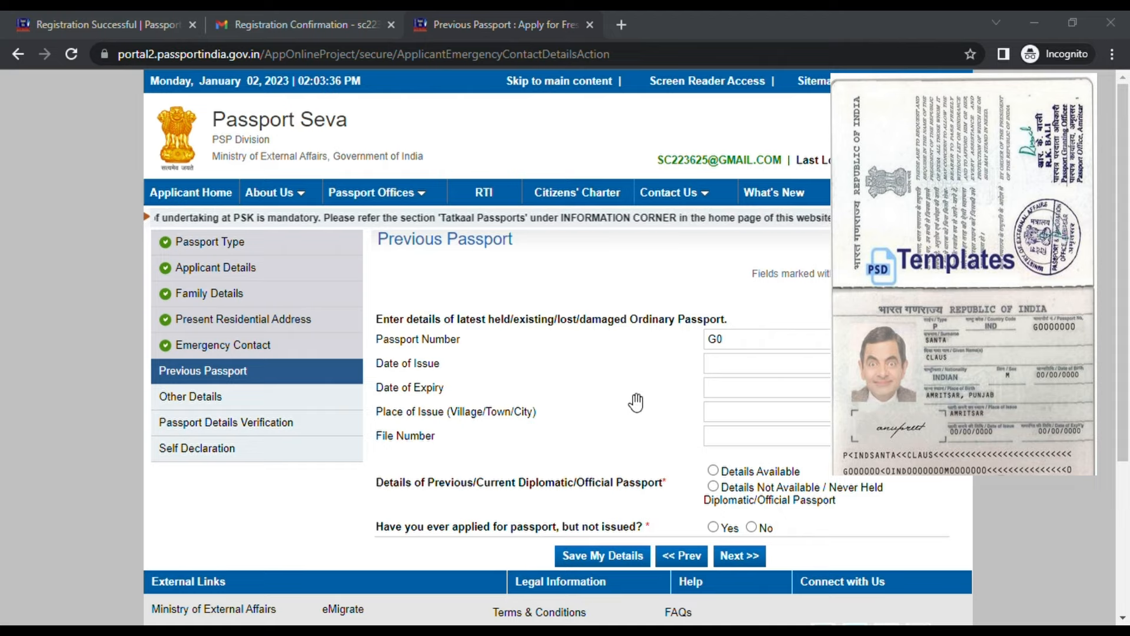
pyautogui.hotkey('alt', 'Tab')
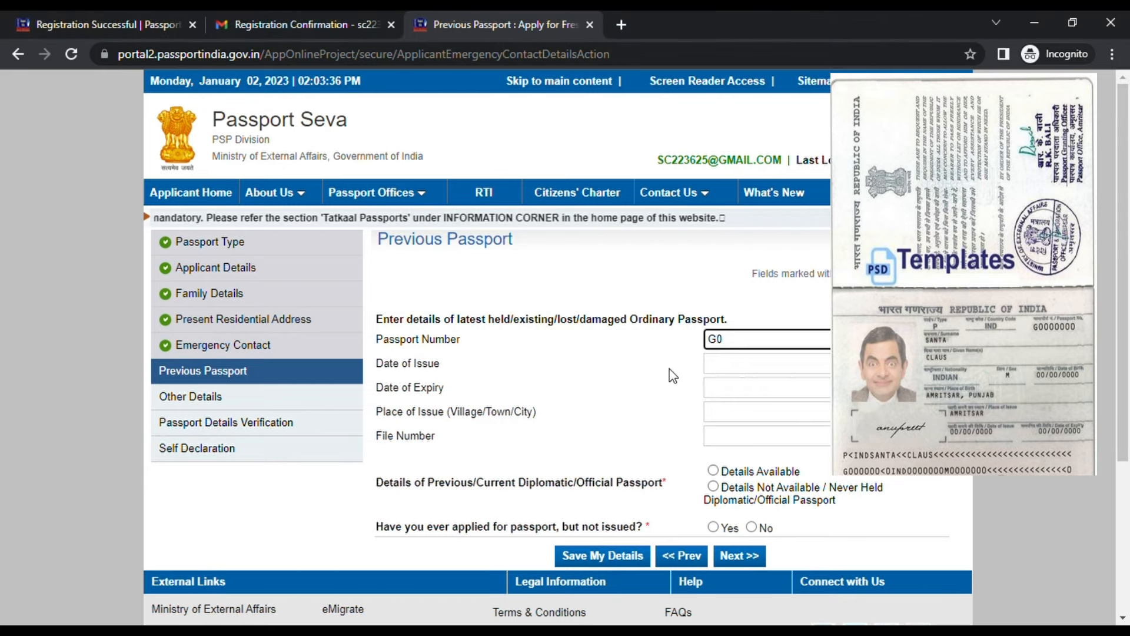
pyautogui.write('G0000000')
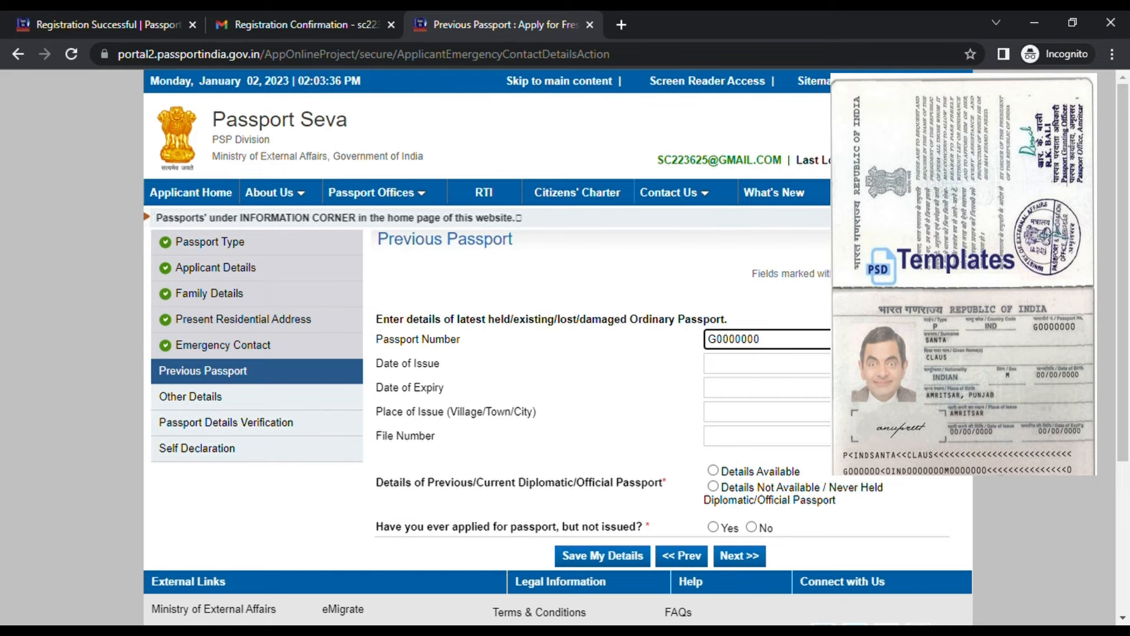
pyautogui.press('Tab')
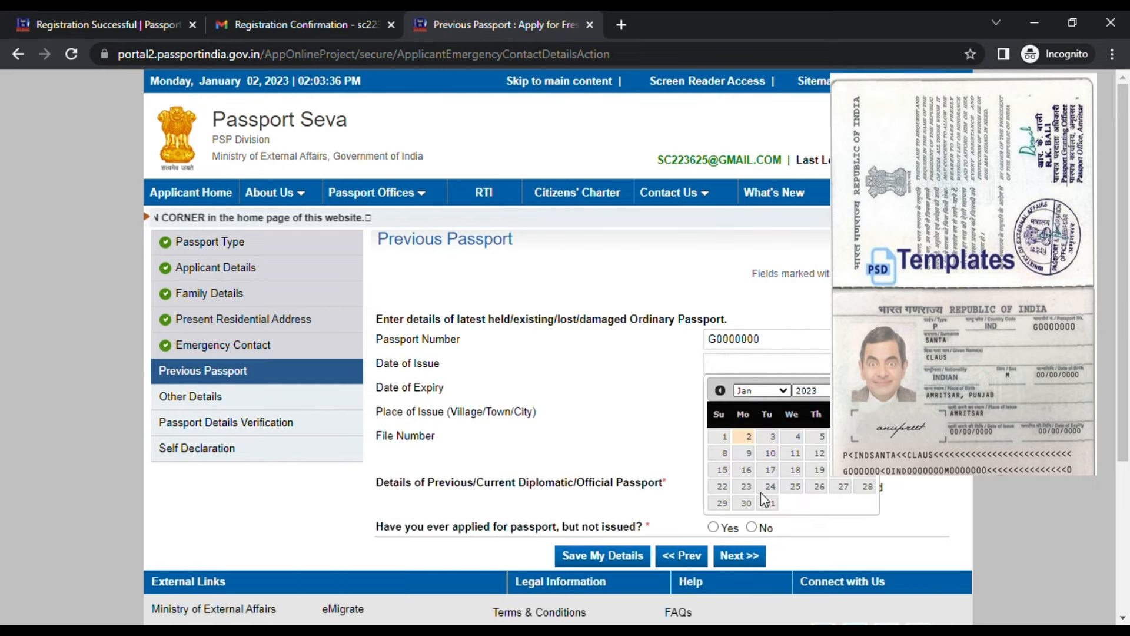
pyautogui.click(765, 468)
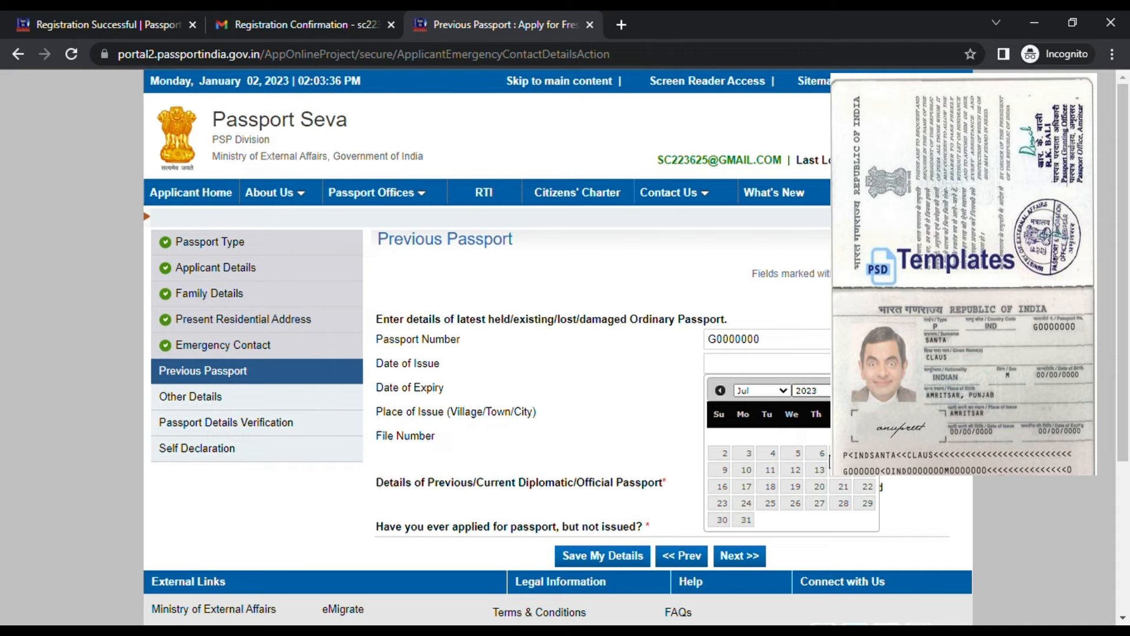
pyautogui.click(796, 469)
# Set the expiry date to 06/07/2019 and the place of issue to Bangalore
pyautogui.click(766, 387)
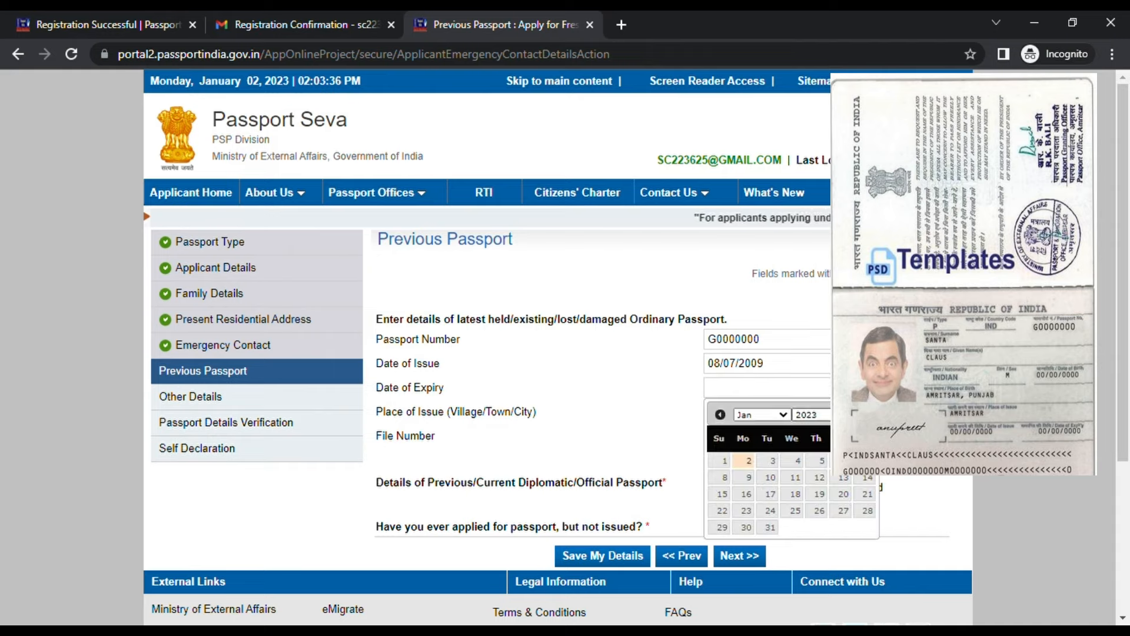
pyautogui.click(838, 453)
pyautogui.click(769, 415)
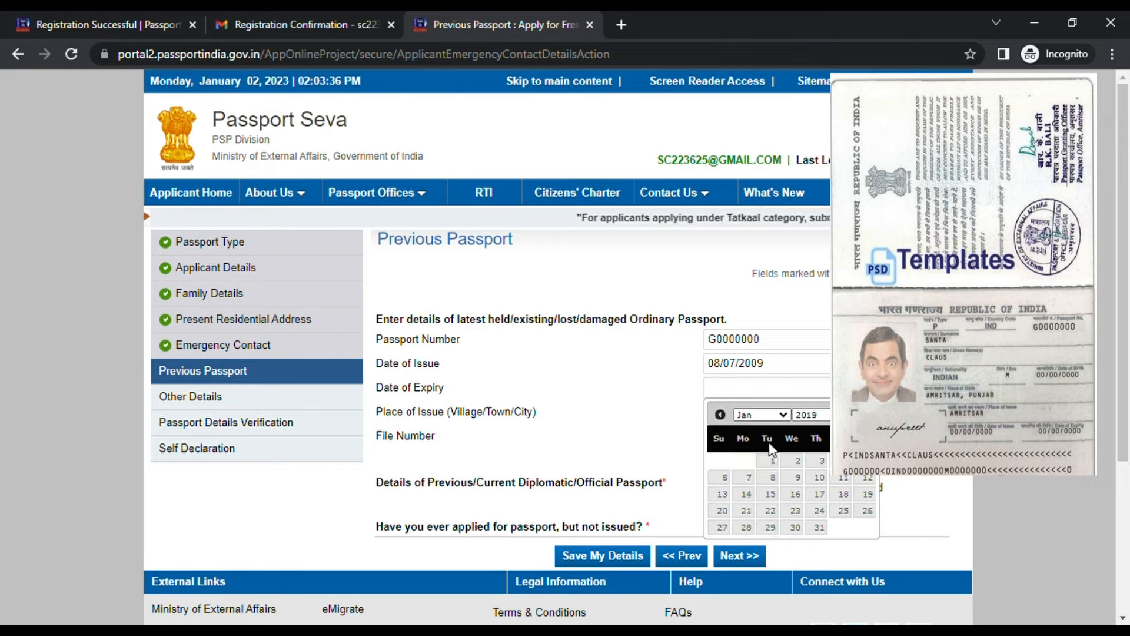
pyautogui.click(770, 513)
pyautogui.click(792, 477)
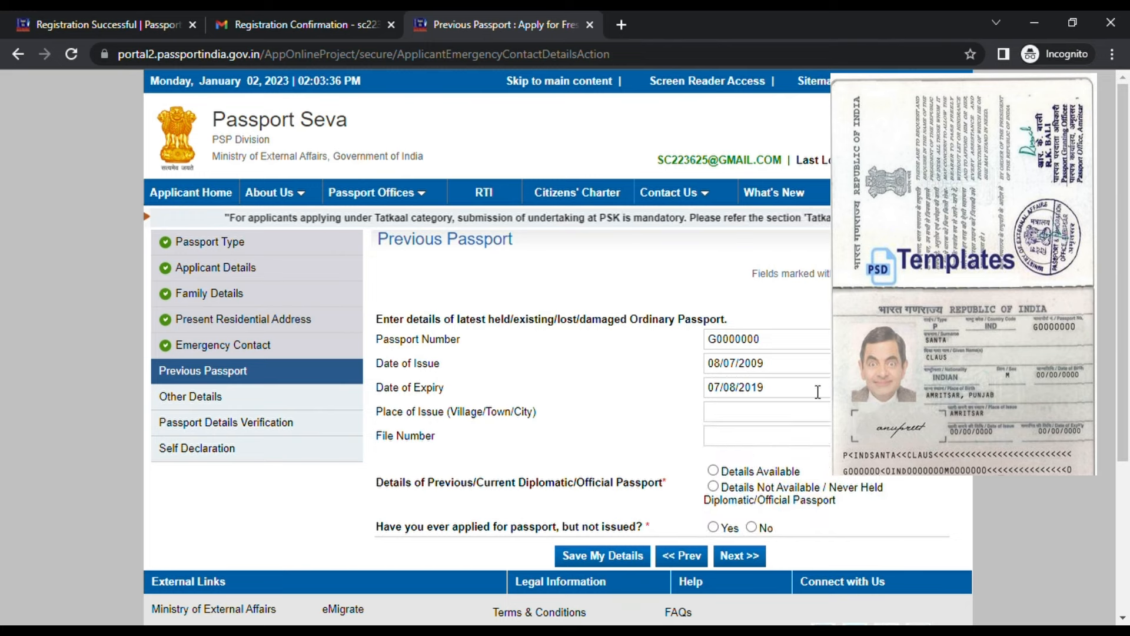
pyautogui.click(766, 386)
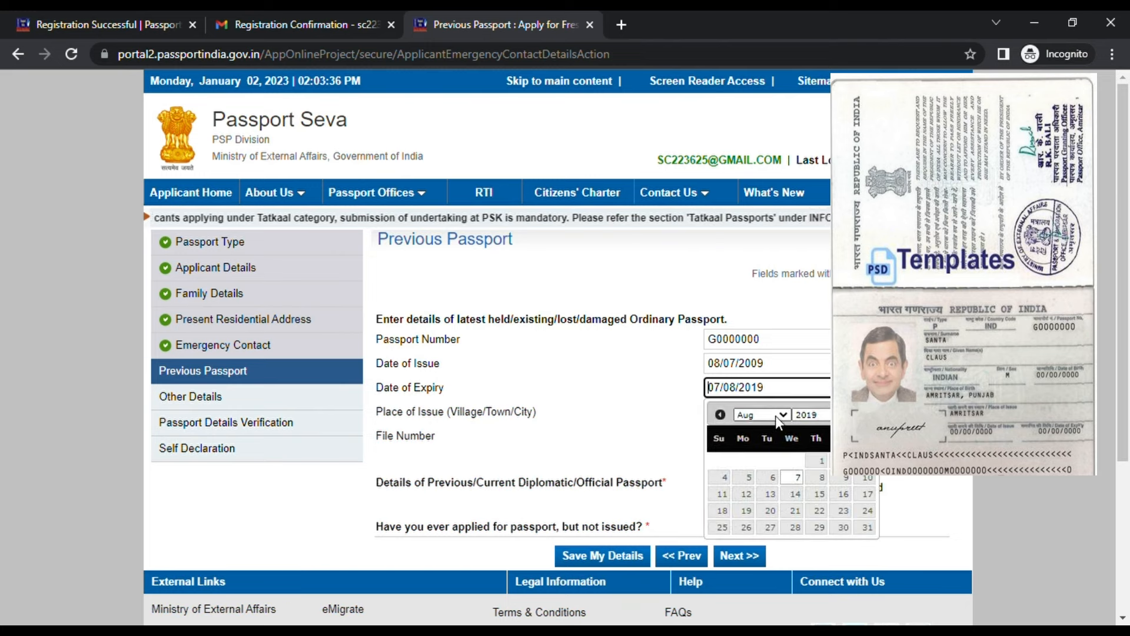
pyautogui.click(755, 489)
pyautogui.click(868, 461)
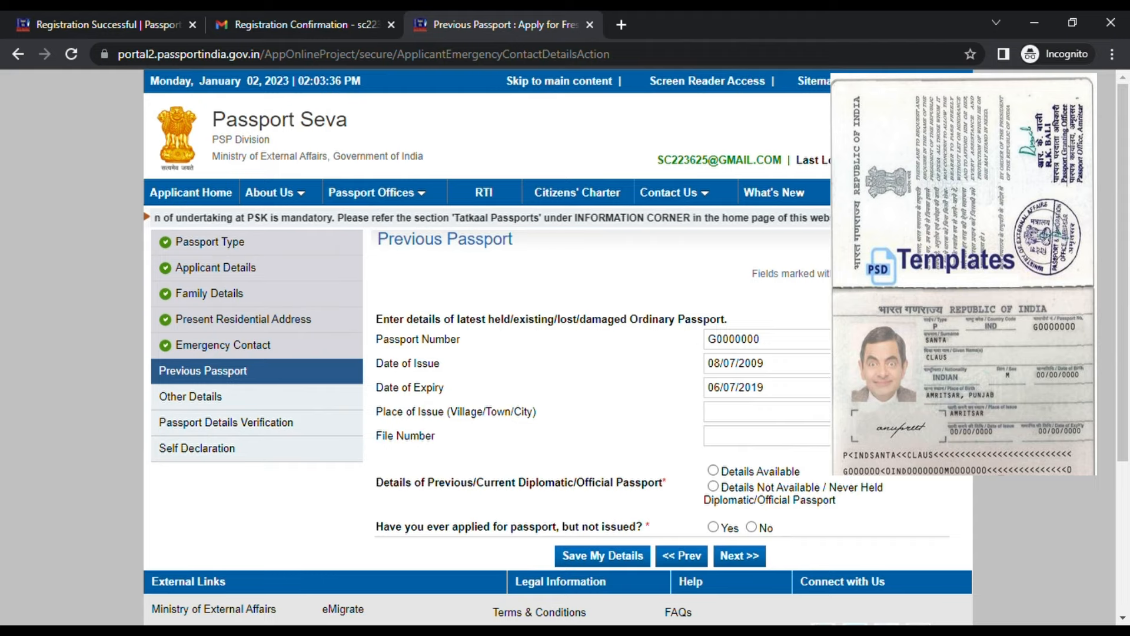
pyautogui.click(797, 419)
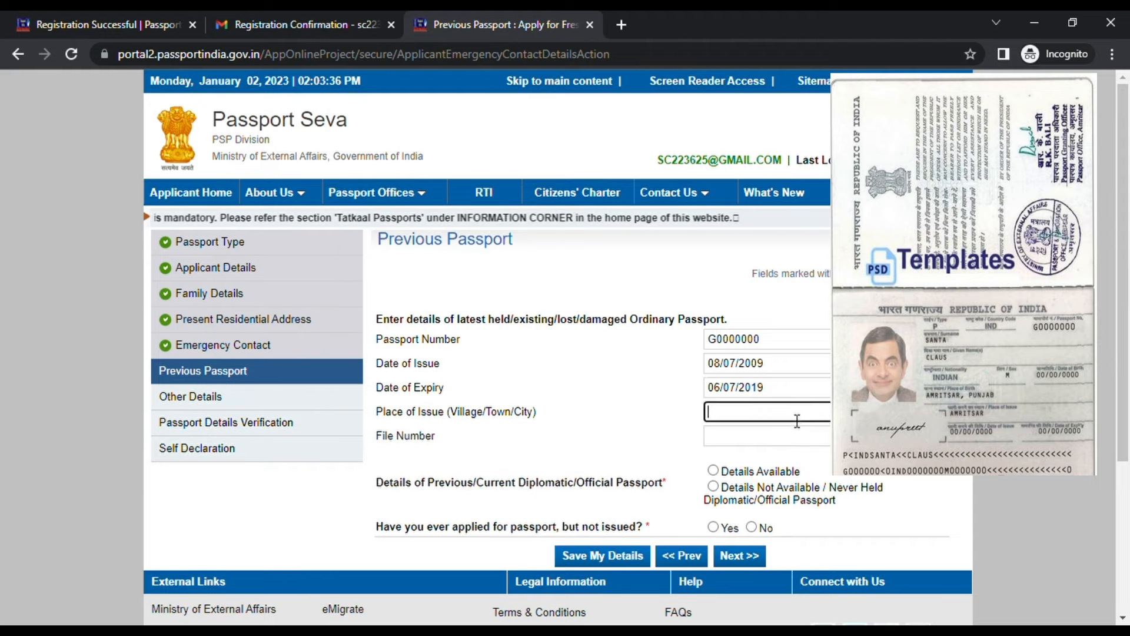
pyautogui.write('Bangalore')
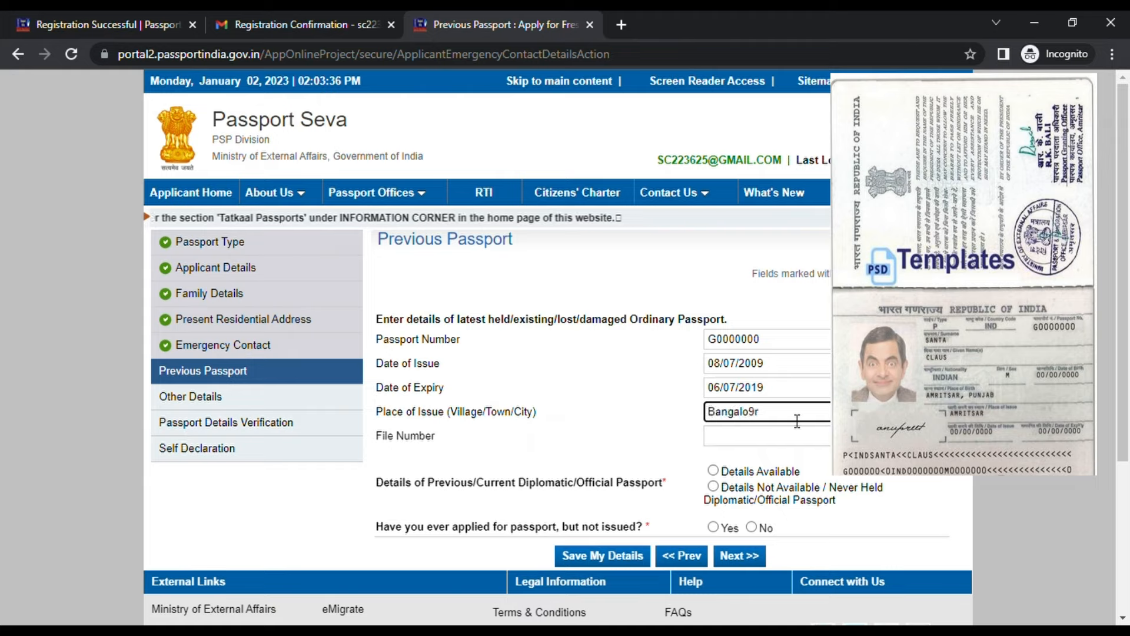
pyautogui.click(778, 437)
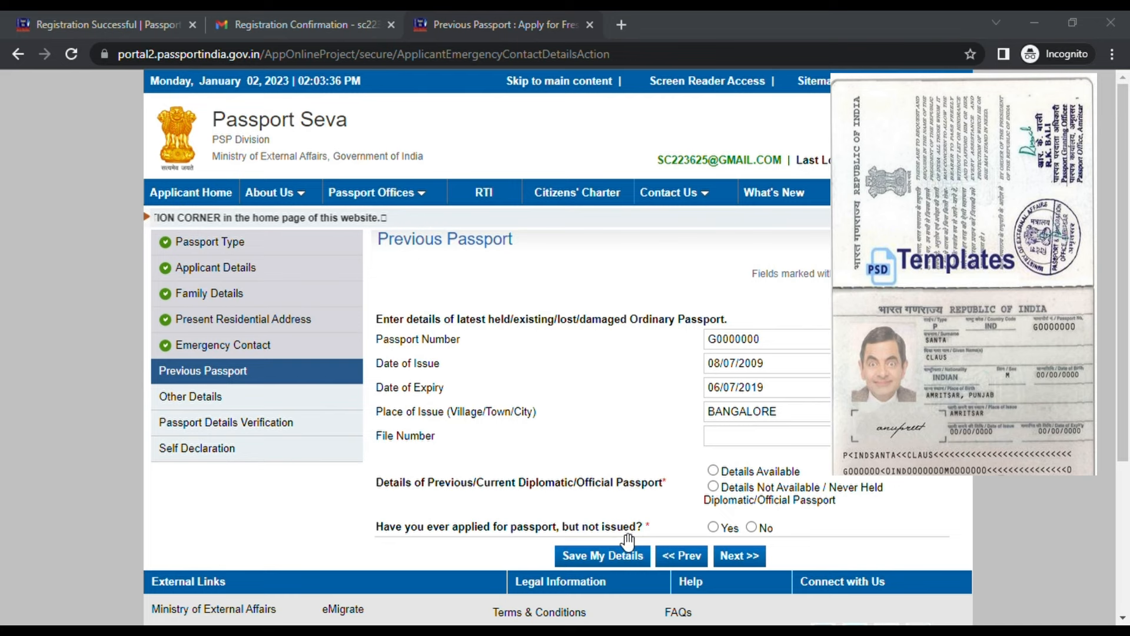
# Mark diplomatic passport details as Not Available and answer No to applied-but-not-issued
pyautogui.scroll(-3, 697, 467)
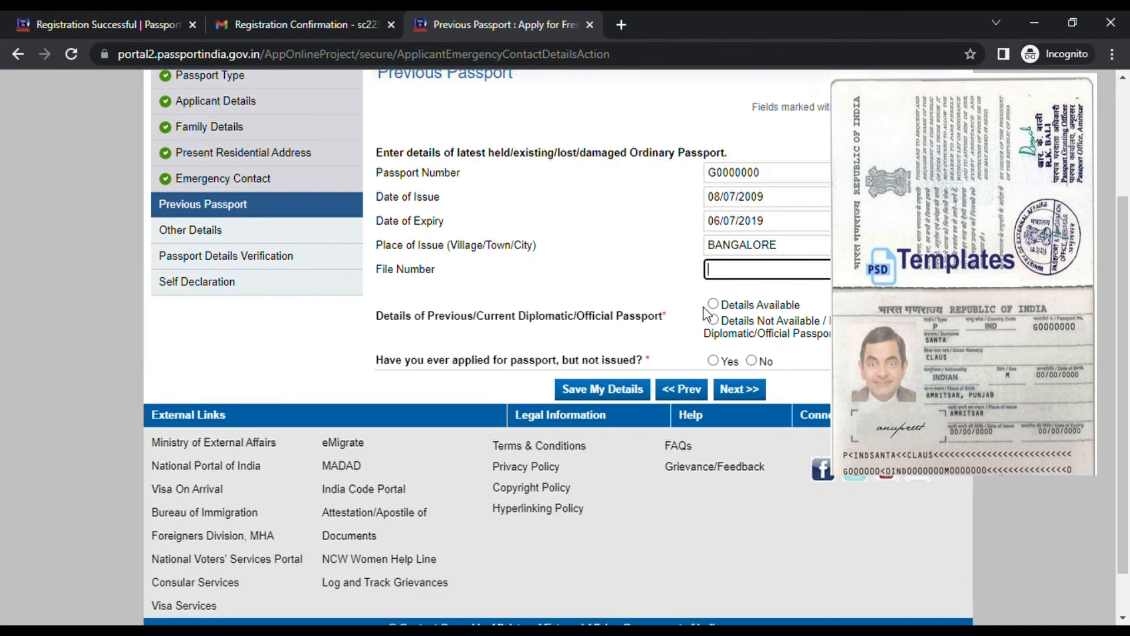
pyautogui.click(713, 321)
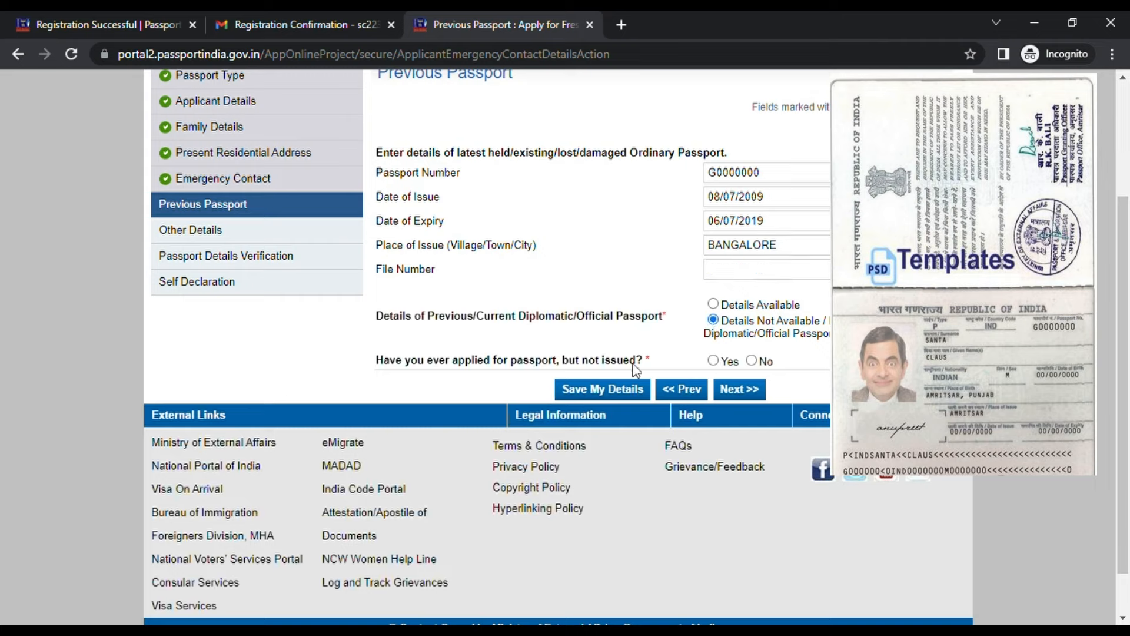
pyautogui.click(752, 361)
pyautogui.scroll(-1, 769, 416)
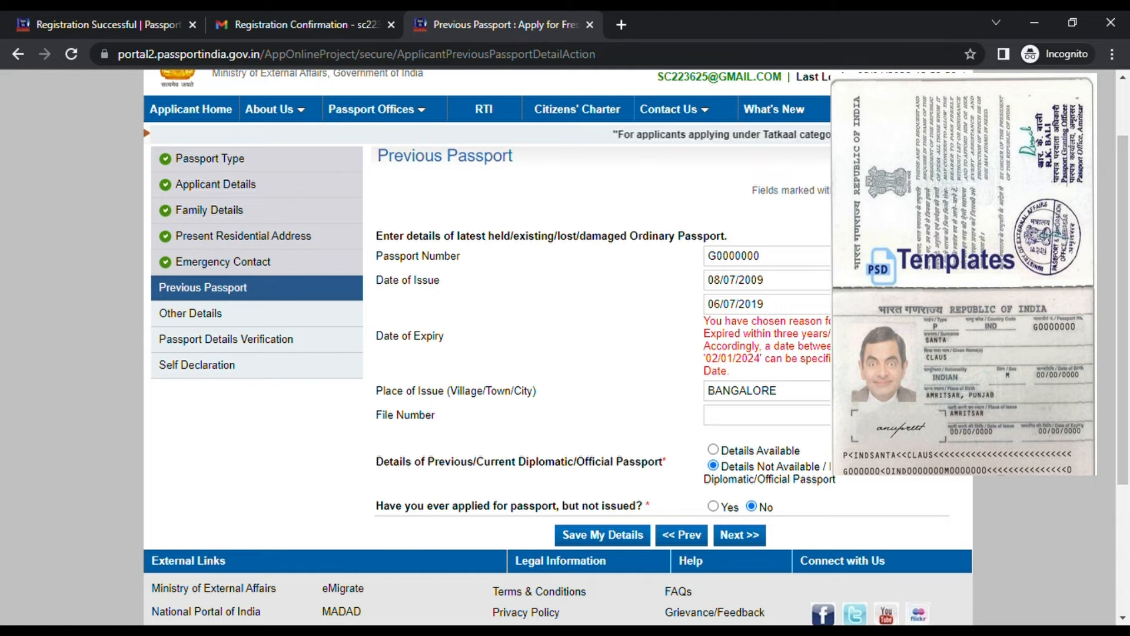
# Set the previous passport's issue date to 07/07/2011
pyautogui.click(803, 280)
pyautogui.click(825, 308)
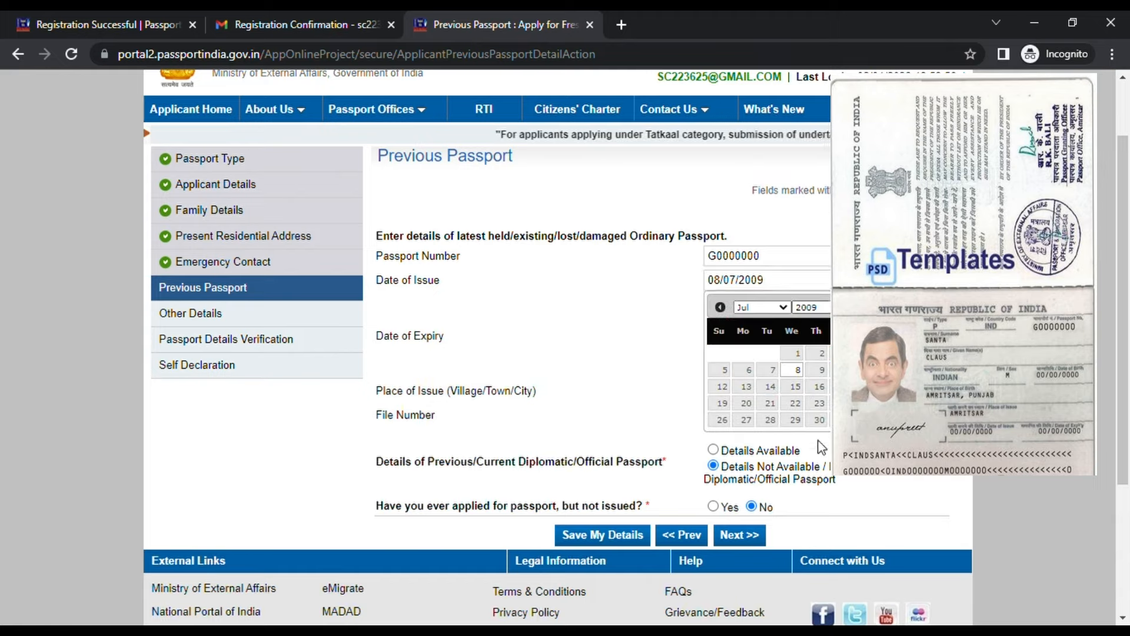
pyautogui.click(825, 382)
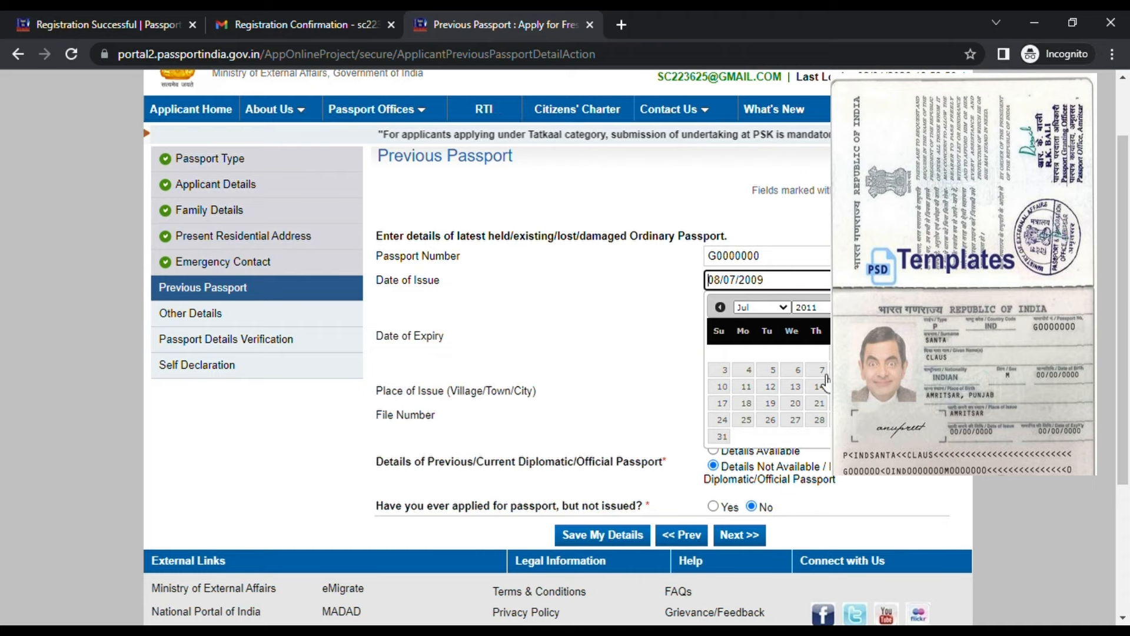
pyautogui.click(906, 377)
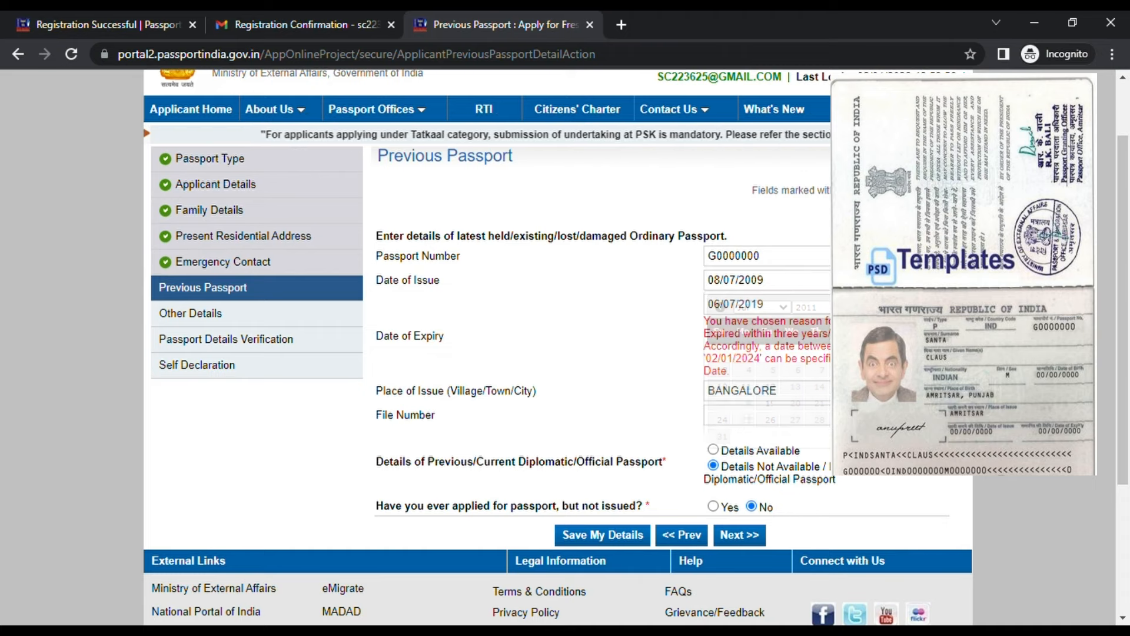
pyautogui.click(842, 280)
pyautogui.click(808, 308)
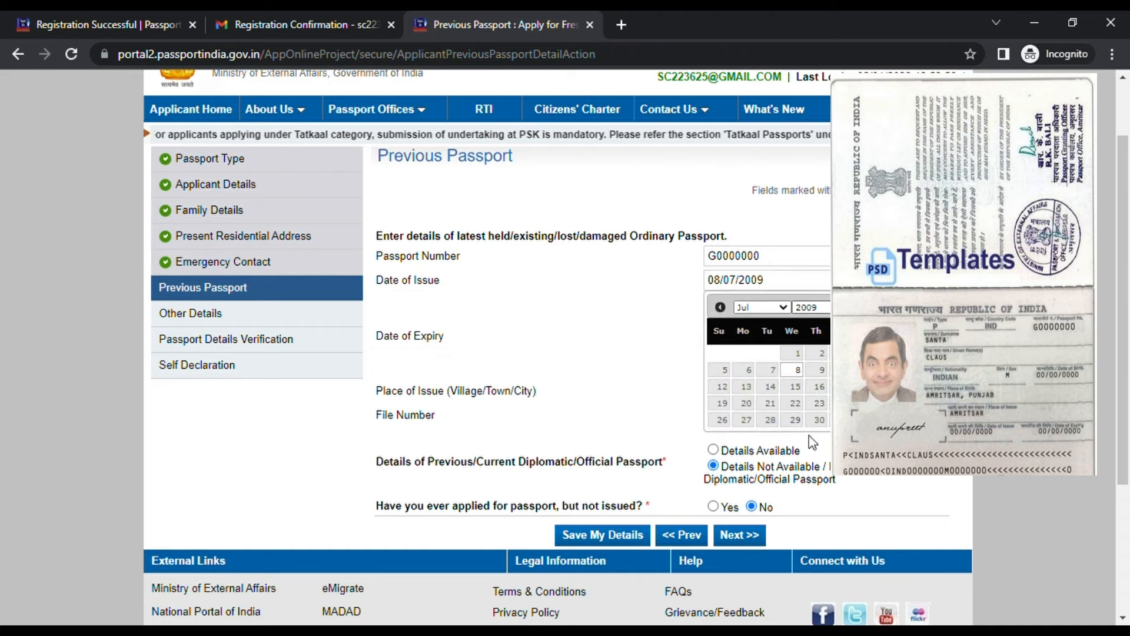
pyautogui.click(823, 380)
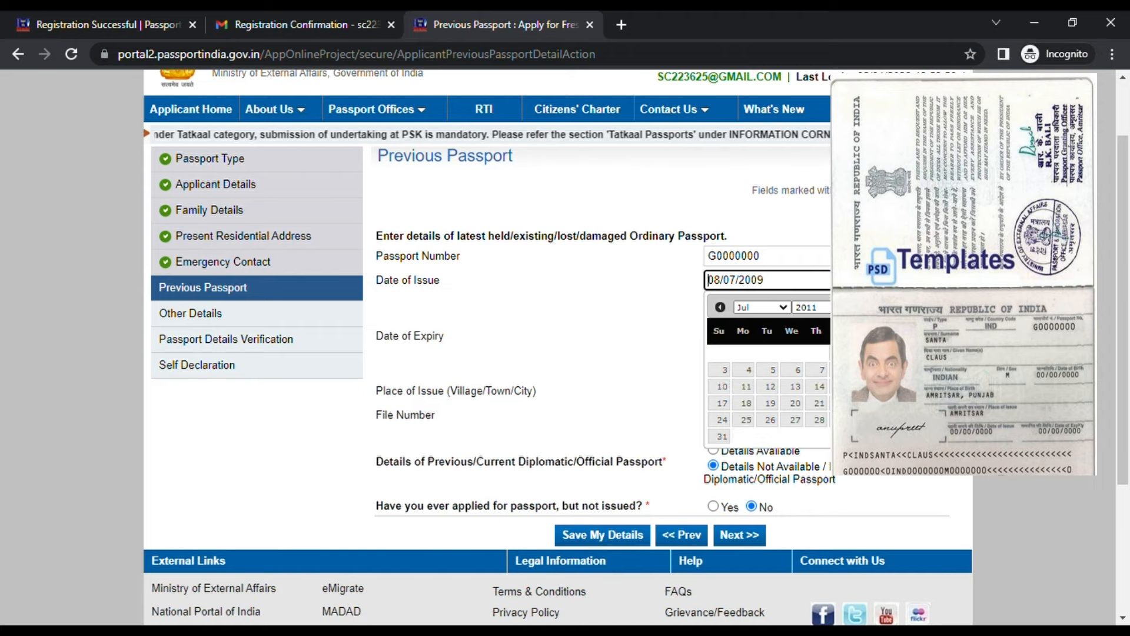
pyautogui.click(823, 372)
# Set the expiry date to 06/07/2021 and continue to Other Details
pyautogui.click(783, 304)
pyautogui.click(811, 331)
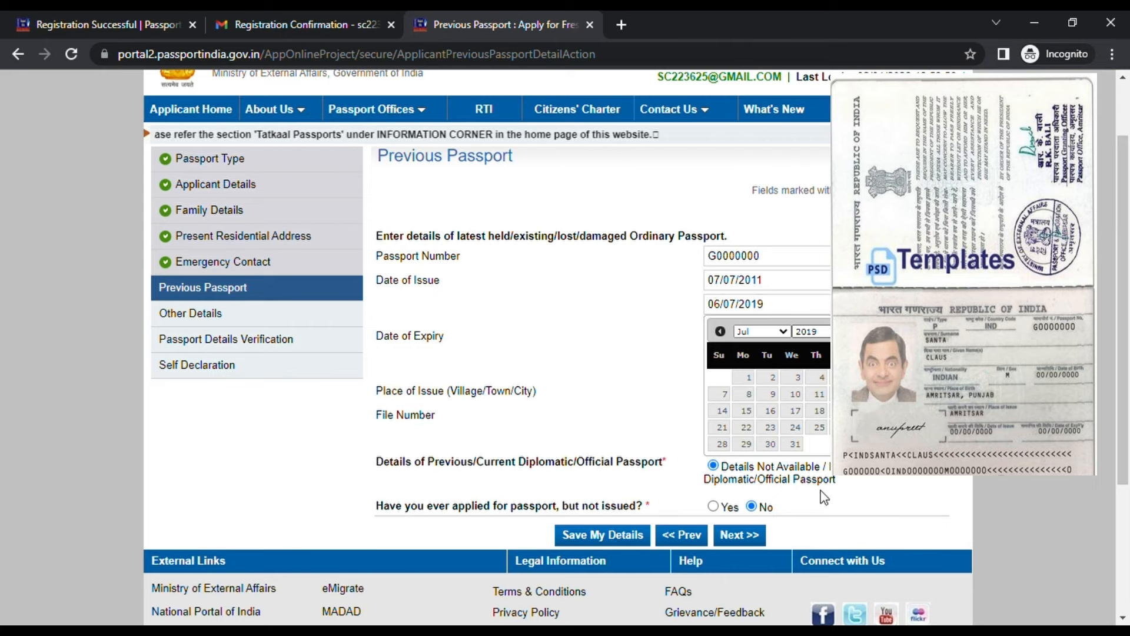
pyautogui.click(827, 409)
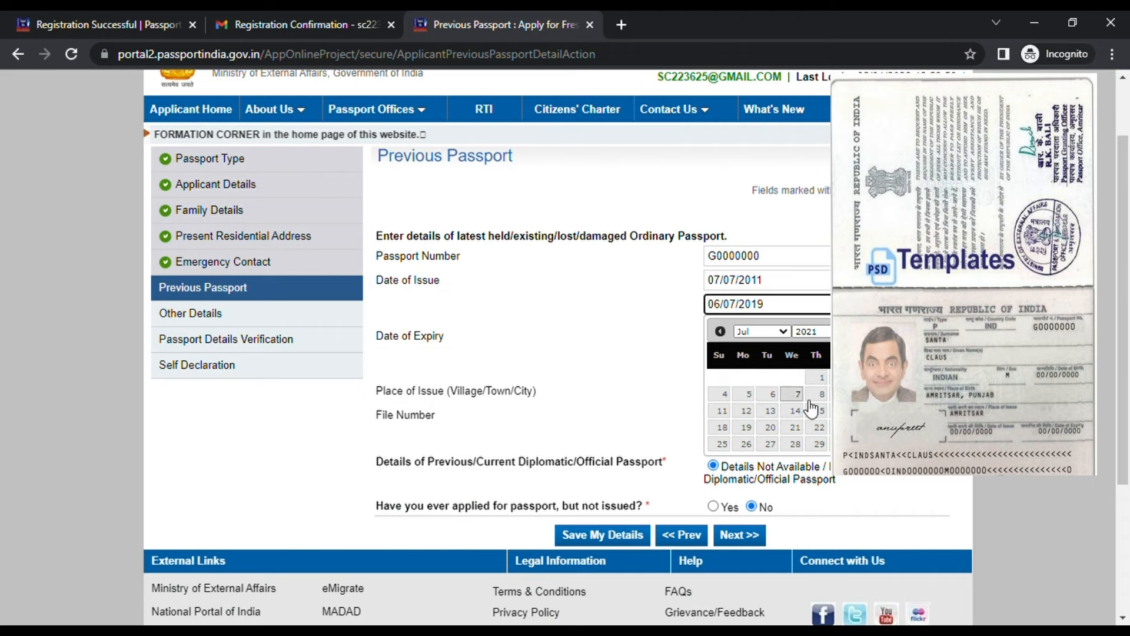
pyautogui.click(773, 394)
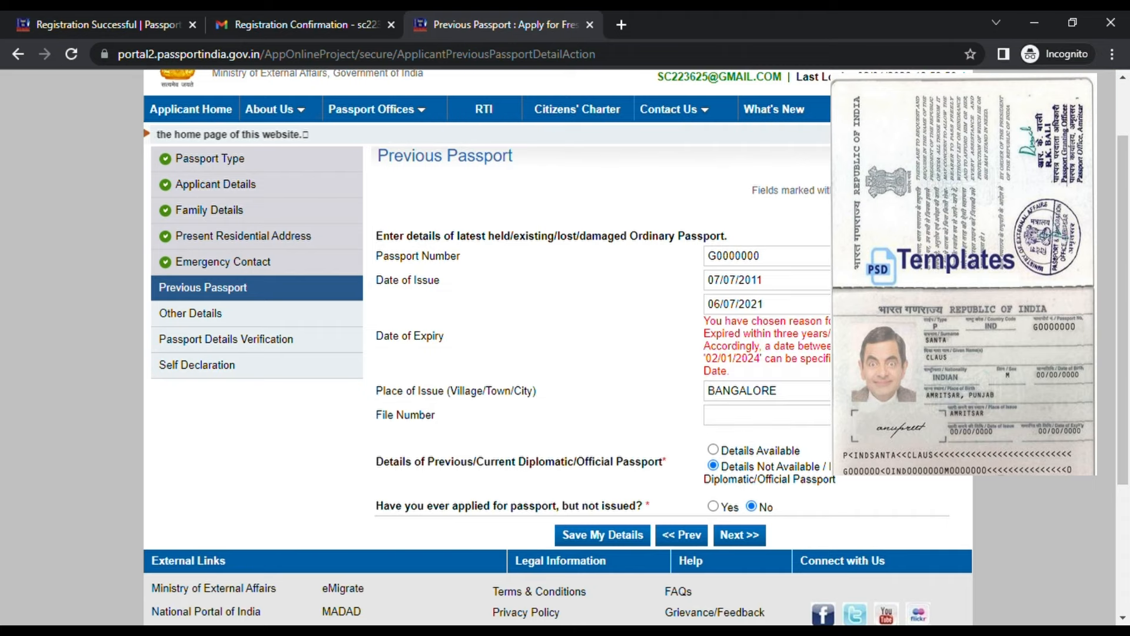
pyautogui.scroll(-3, 825, 414)
pyautogui.click(740, 334)
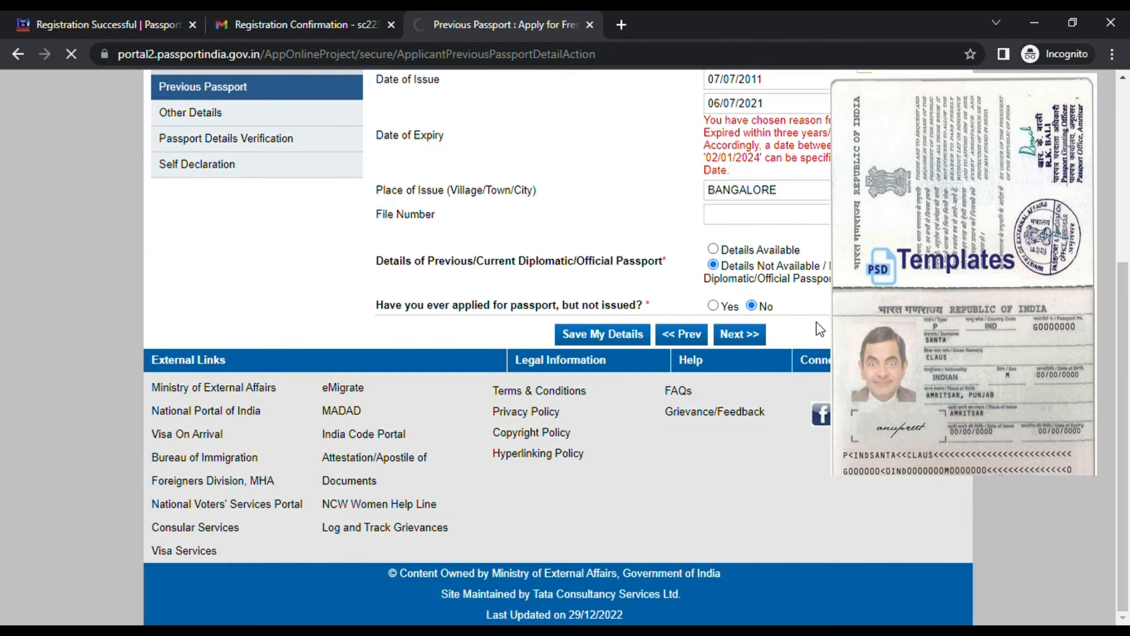
pyautogui.scroll(-3, 706, 341)
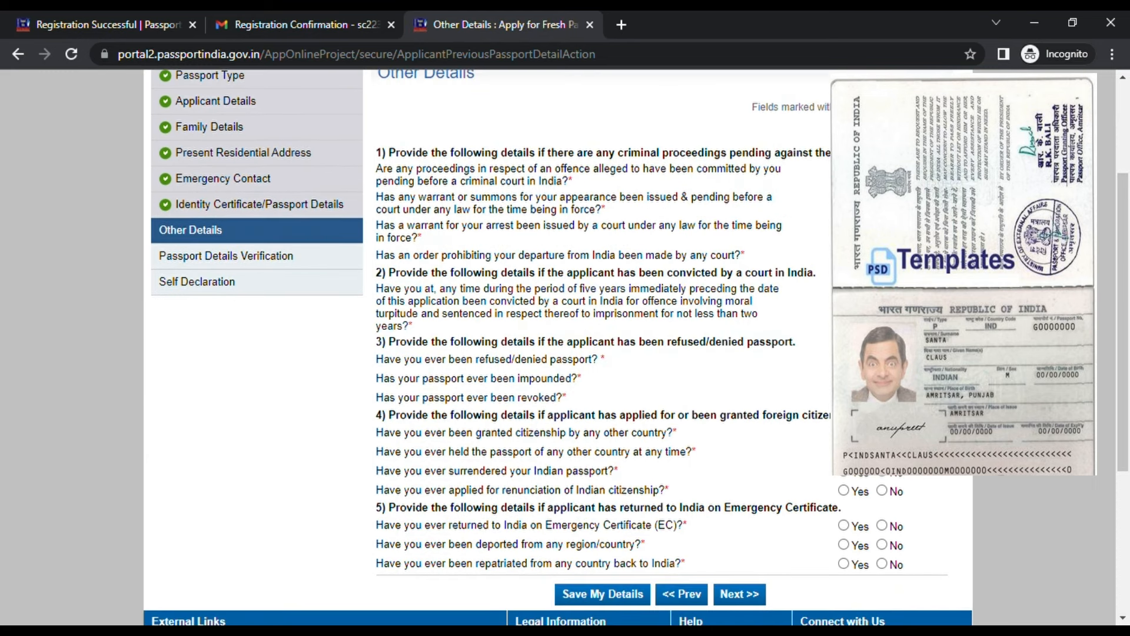
# Answer No to the repatriation question and continue to the Passport Details Verification preview
pyautogui.scroll(-2, 636, 348)
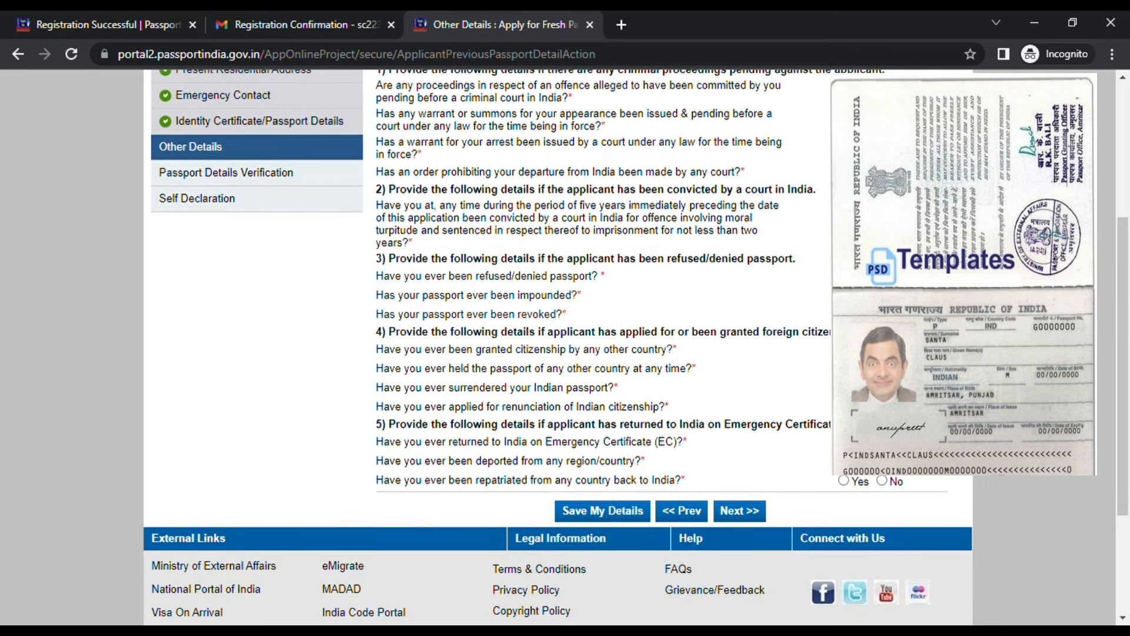
pyautogui.click(882, 481)
pyautogui.scroll(2, 372, 242)
pyautogui.scroll(-3, 588, 353)
pyautogui.click(733, 433)
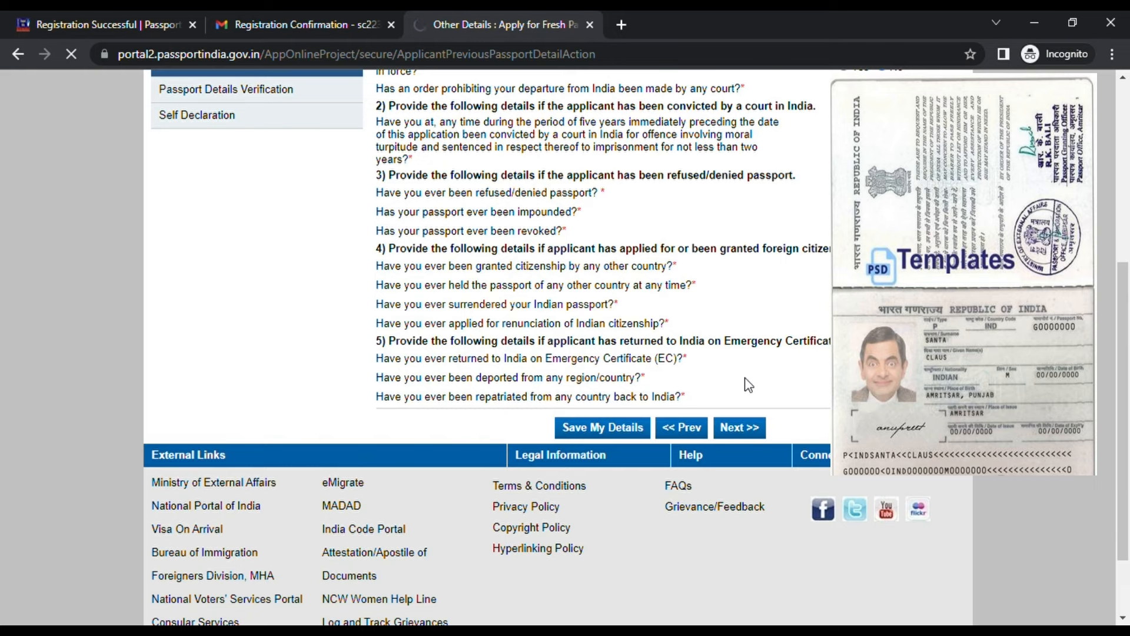
pyautogui.scroll(-2, 599, 369)
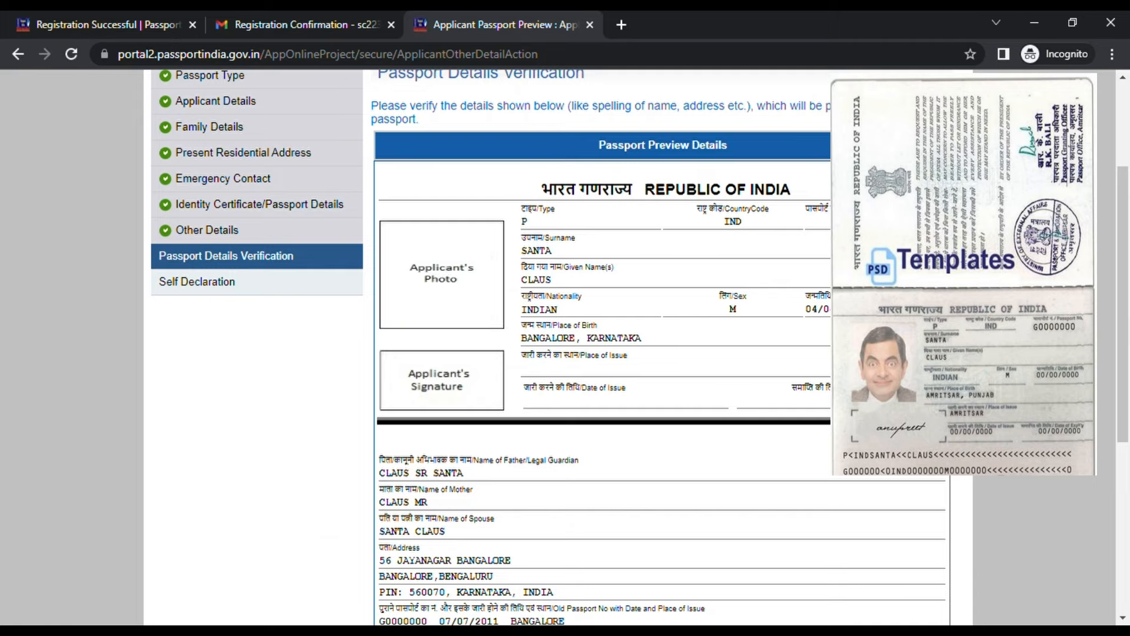
# Review the Passport Preview Details and continue to Self Declaration
pyautogui.scroll(-3, 601, 351)
pyautogui.scroll(3, 571, 358)
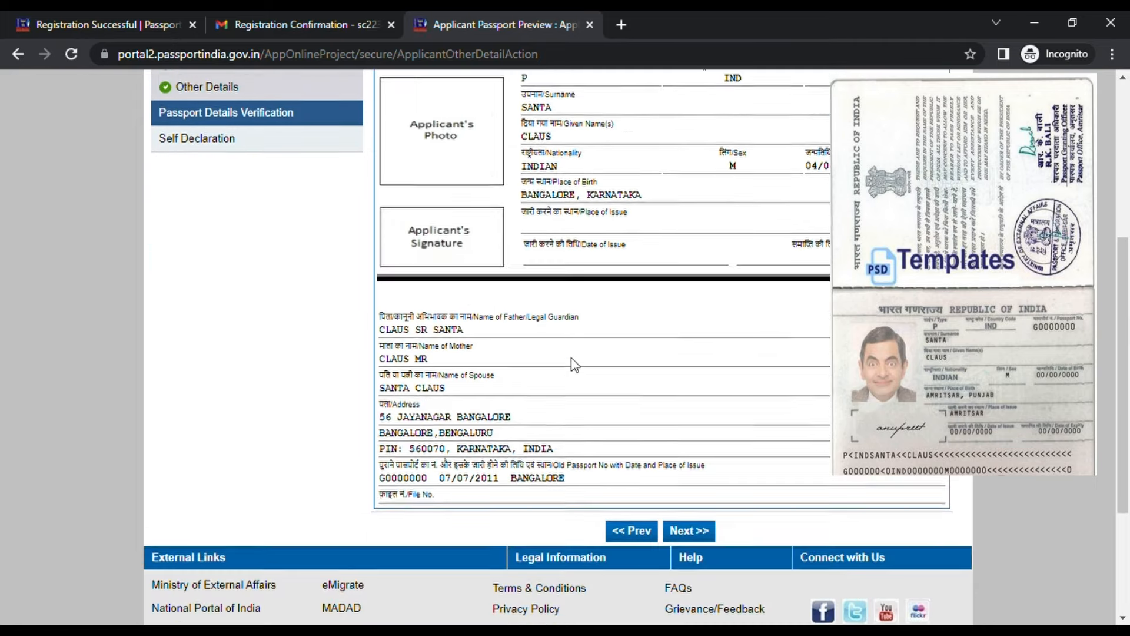
pyautogui.scroll(-4, 588, 360)
pyautogui.click(708, 424)
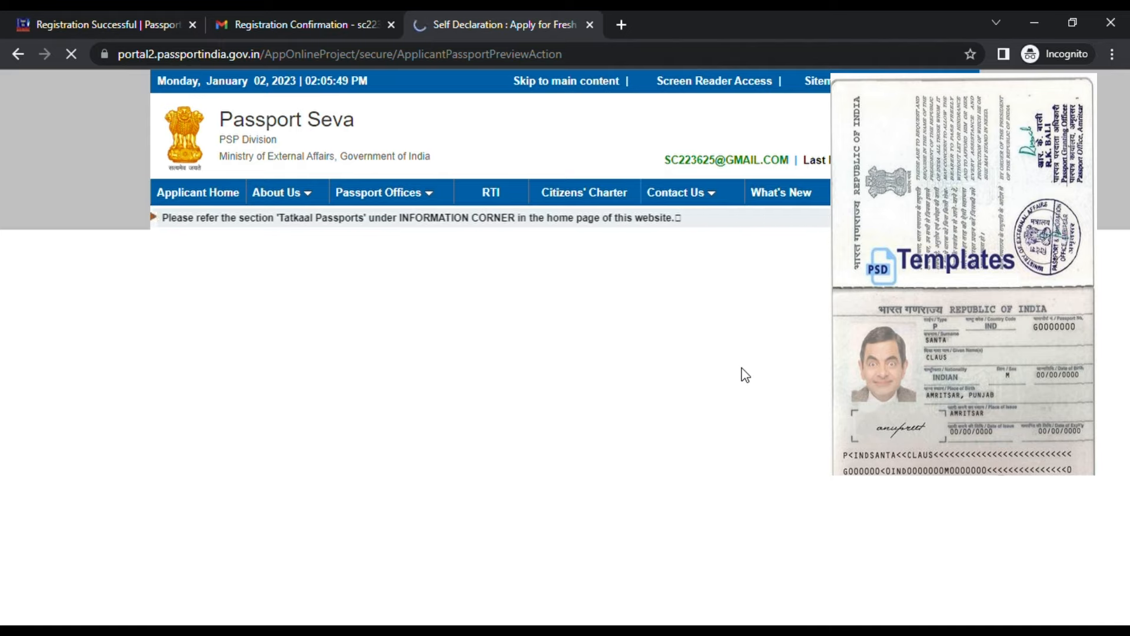
# Choose Aadhaar Card/E-Aadhaar as birth proof and Aadhaar Card (Address Proof) as address proof
pyautogui.scroll(-3, 689, 457)
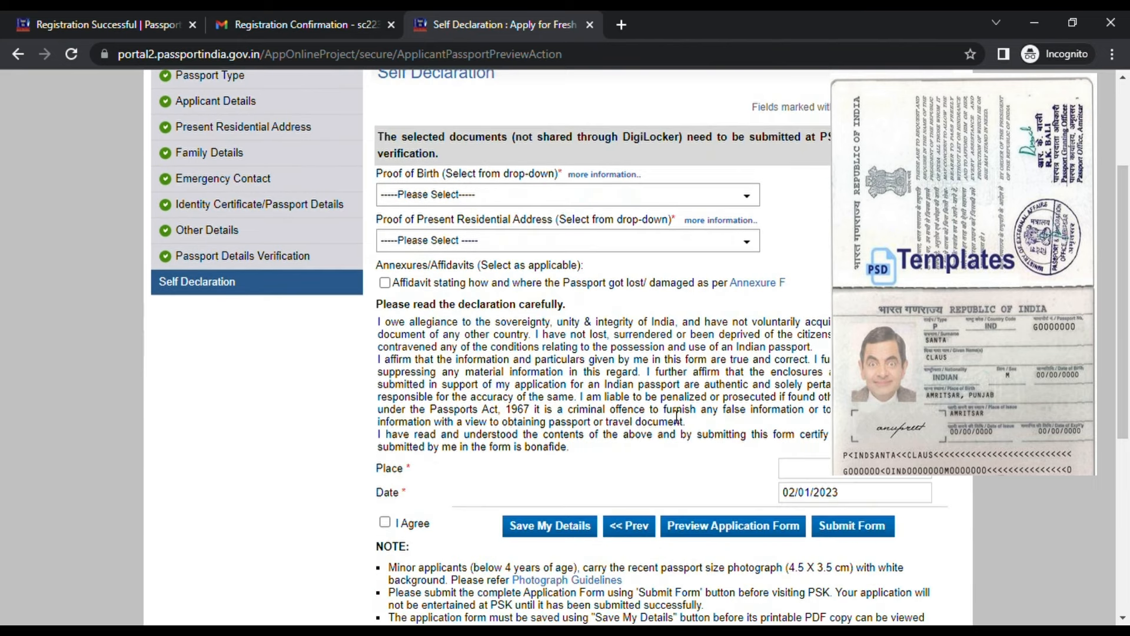
pyautogui.click(609, 197)
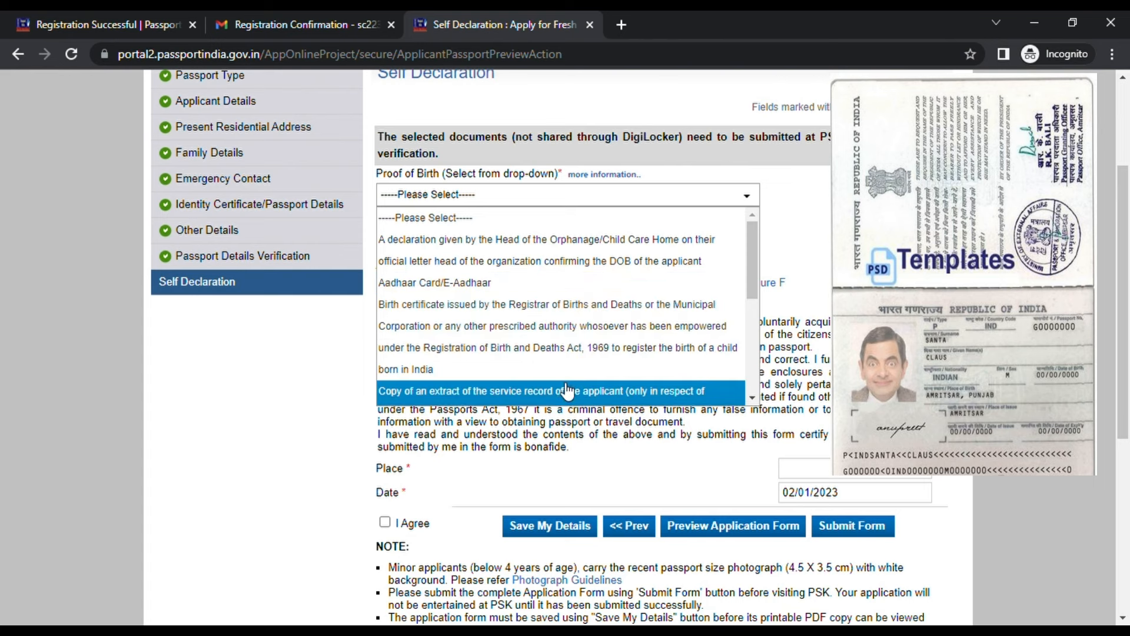
pyautogui.click(575, 265)
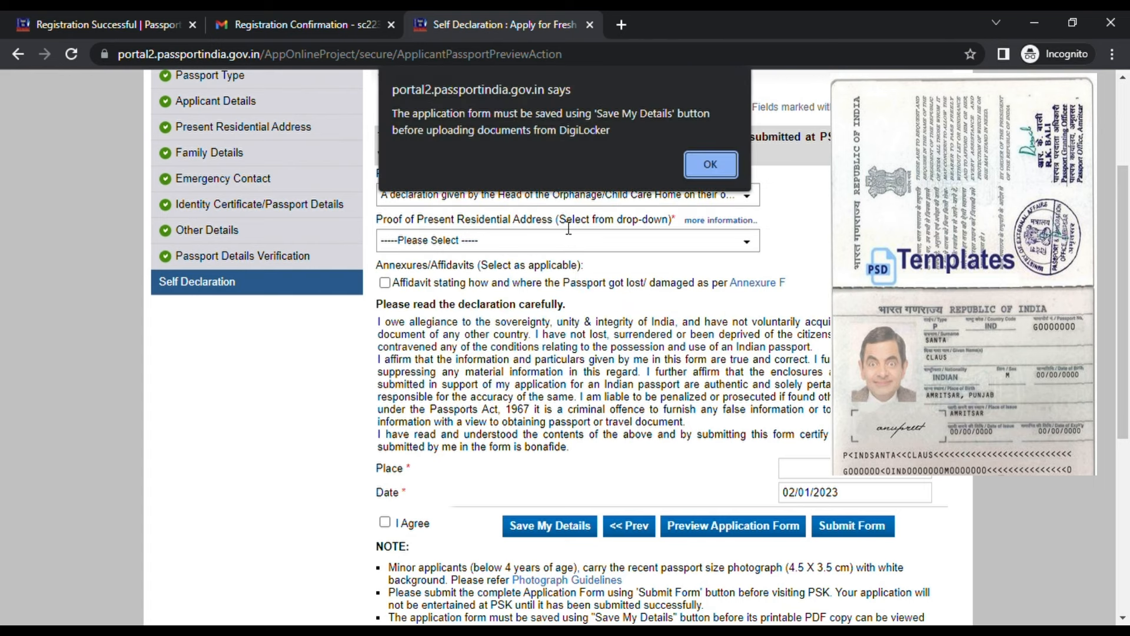
pyautogui.click(706, 166)
pyautogui.click(645, 195)
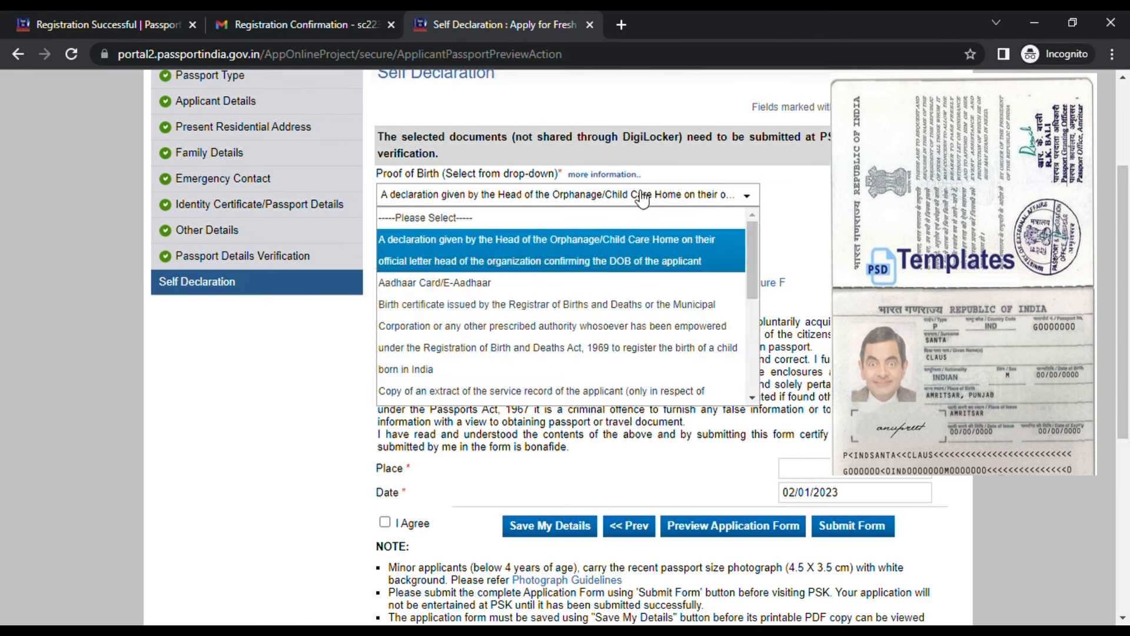
pyautogui.click(578, 284)
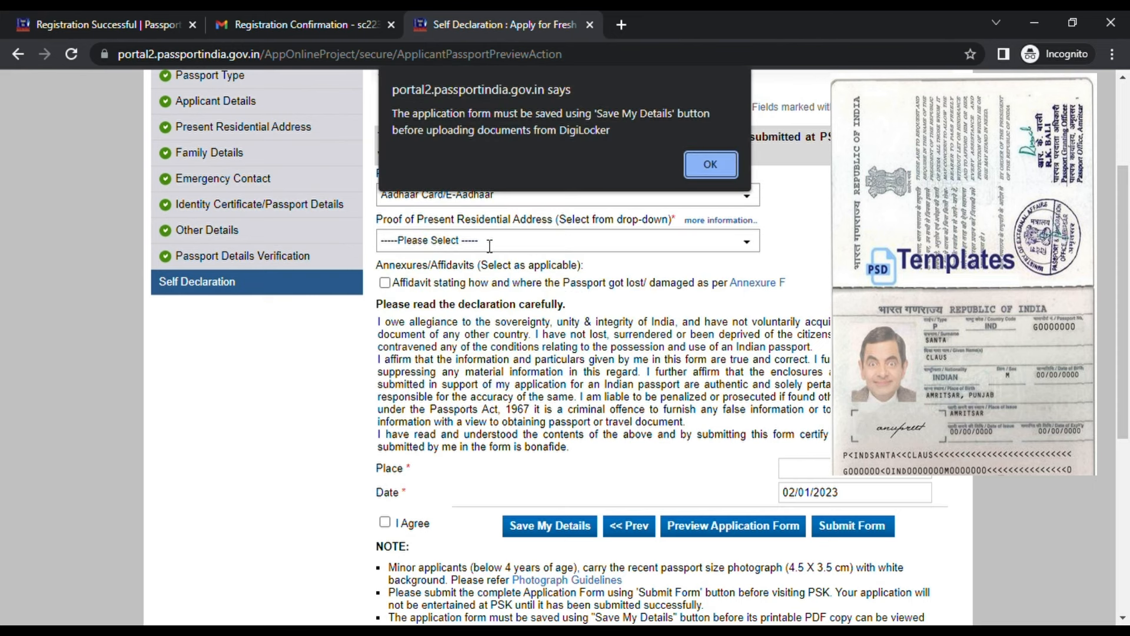
pyautogui.click(710, 168)
pyautogui.click(600, 241)
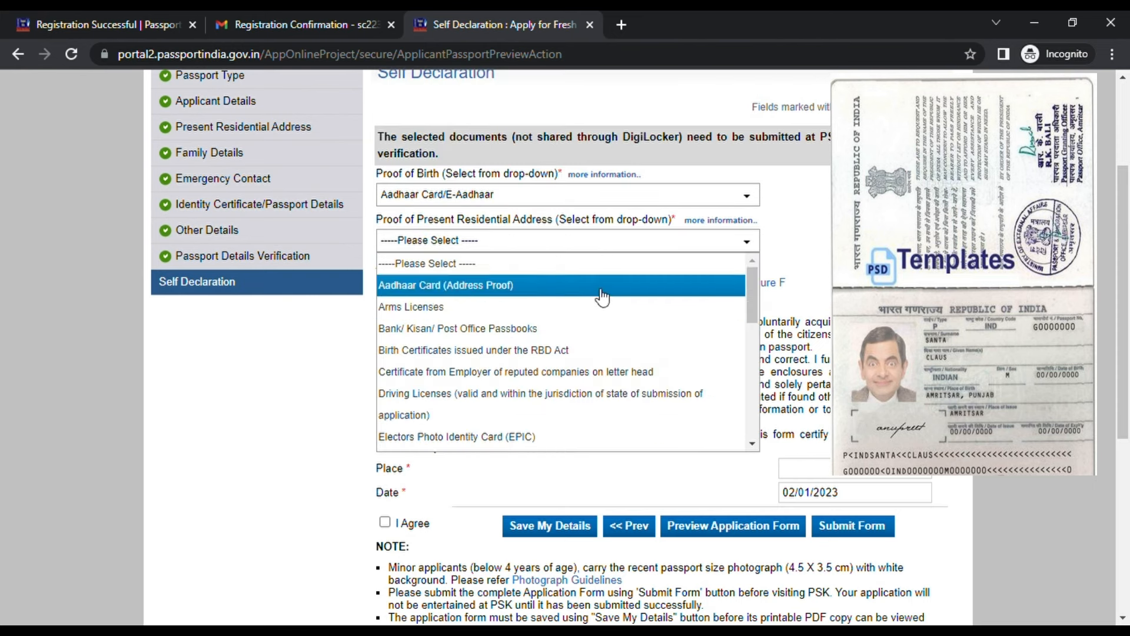
pyautogui.click(598, 286)
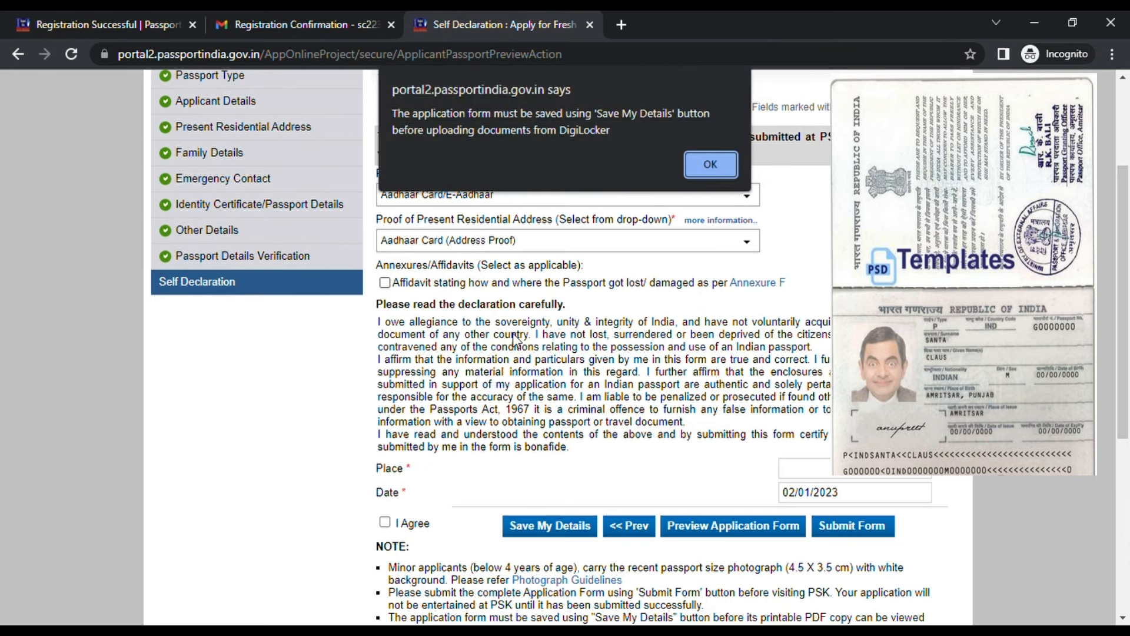
pyautogui.click(711, 165)
# Enter BANGALORE as the place of declaration and accept the self declaration
pyautogui.scroll(-3, 556, 311)
pyautogui.scroll(2, 556, 311)
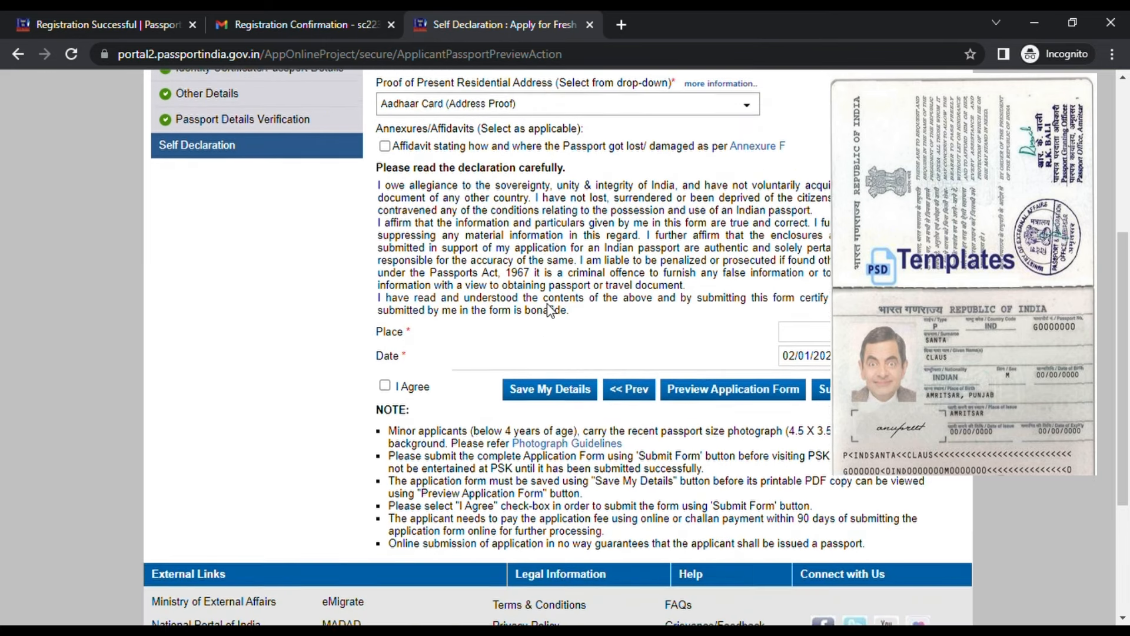
pyautogui.click(801, 385)
pyautogui.write('Bnag')
pyautogui.write('angalore')
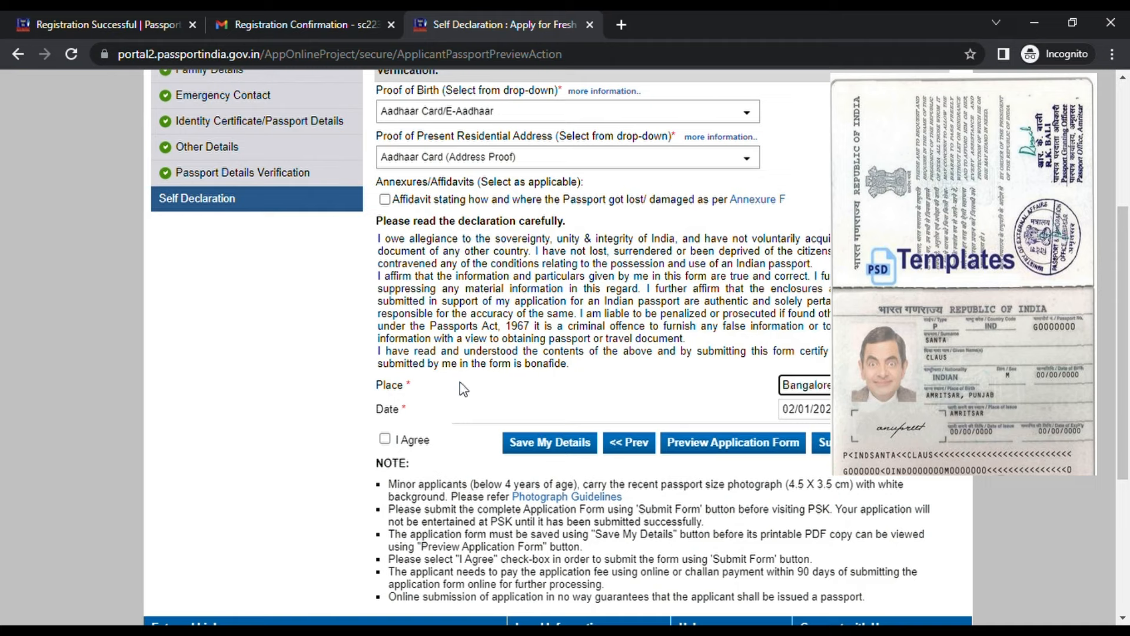
pyautogui.click(385, 439)
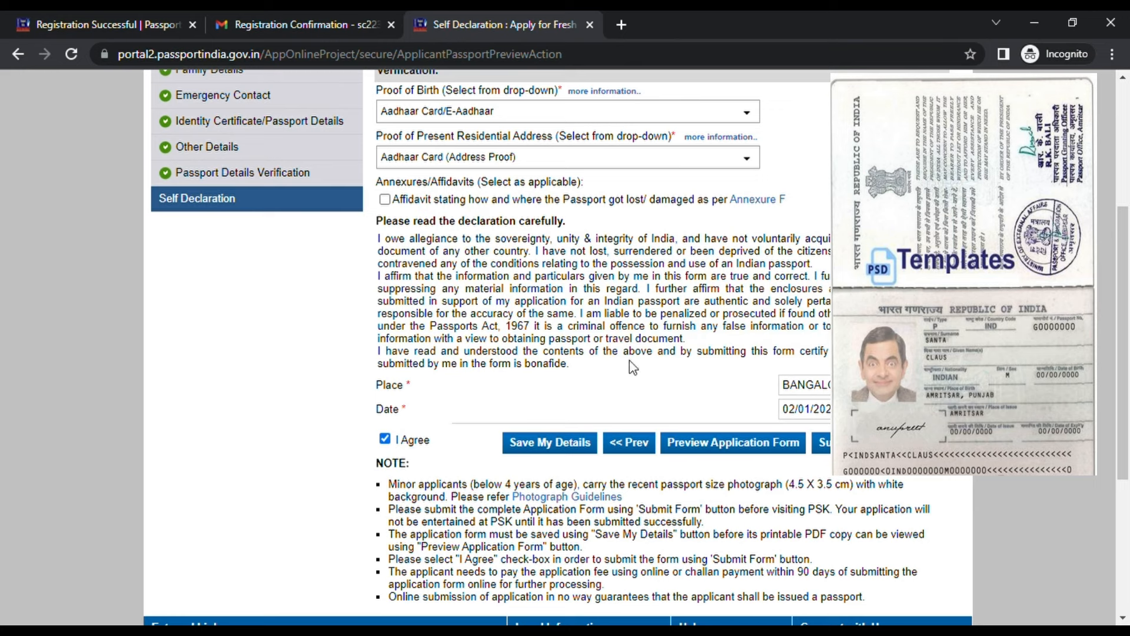
# Review the completed Self Declaration page and return to Applicant Home
pyautogui.scroll(5, 586, 399)
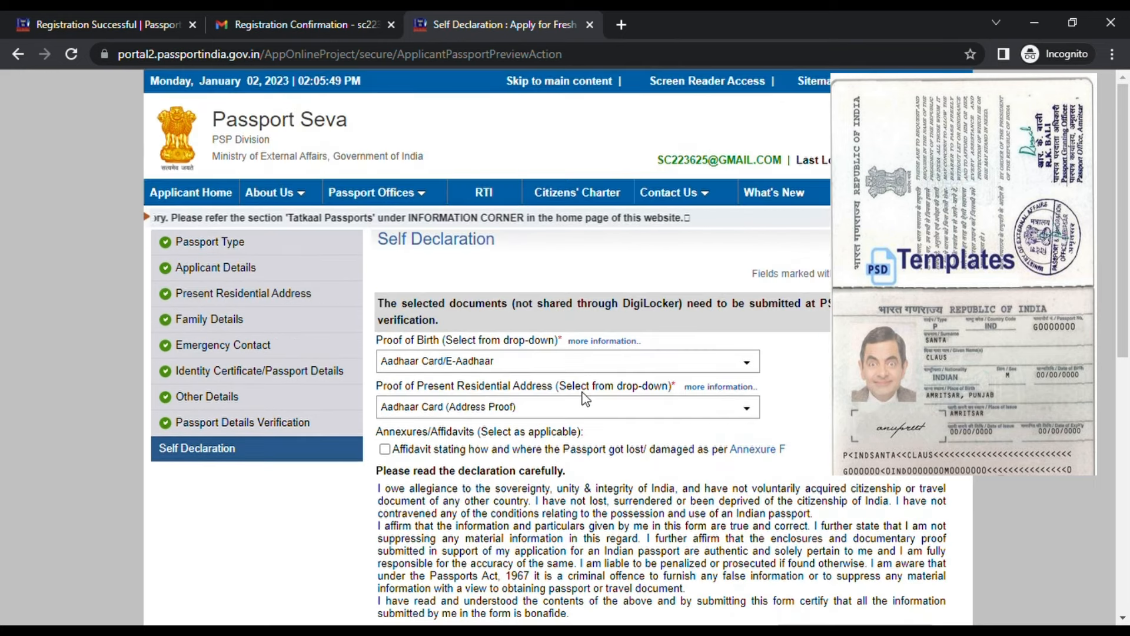
pyautogui.scroll(-3, 586, 399)
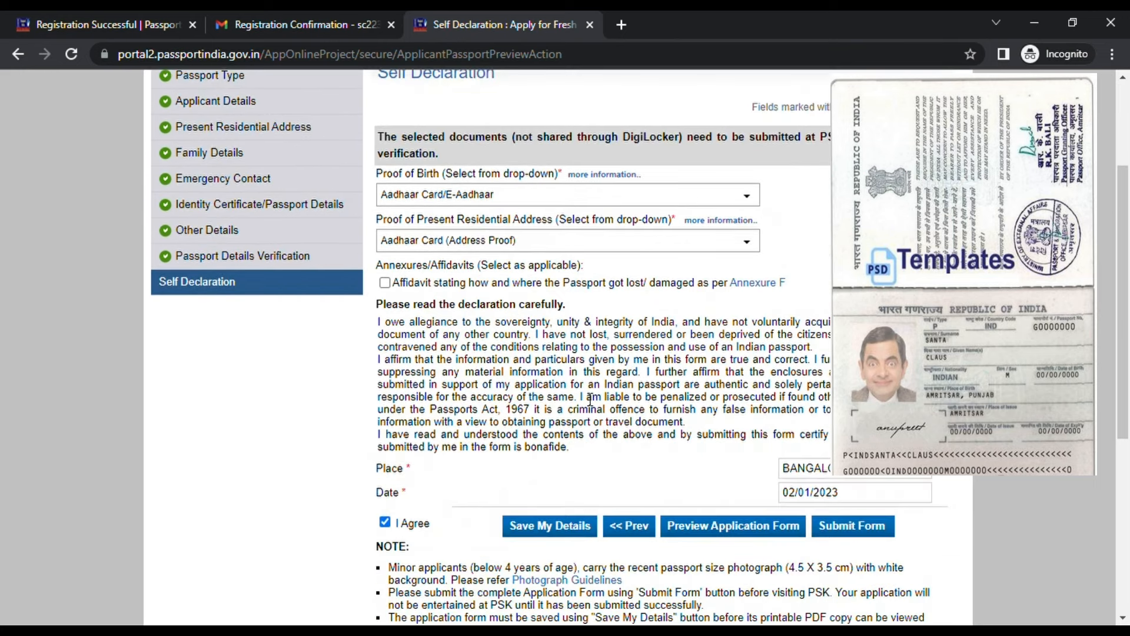
pyautogui.scroll(3, 591, 399)
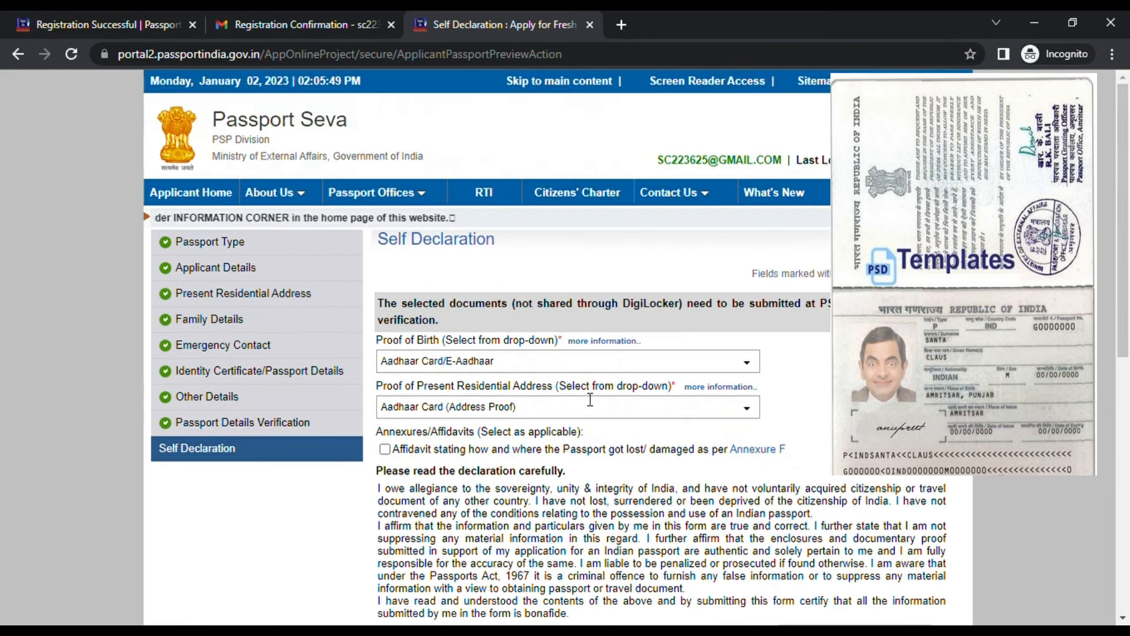
pyautogui.scroll(-3, 700, 404)
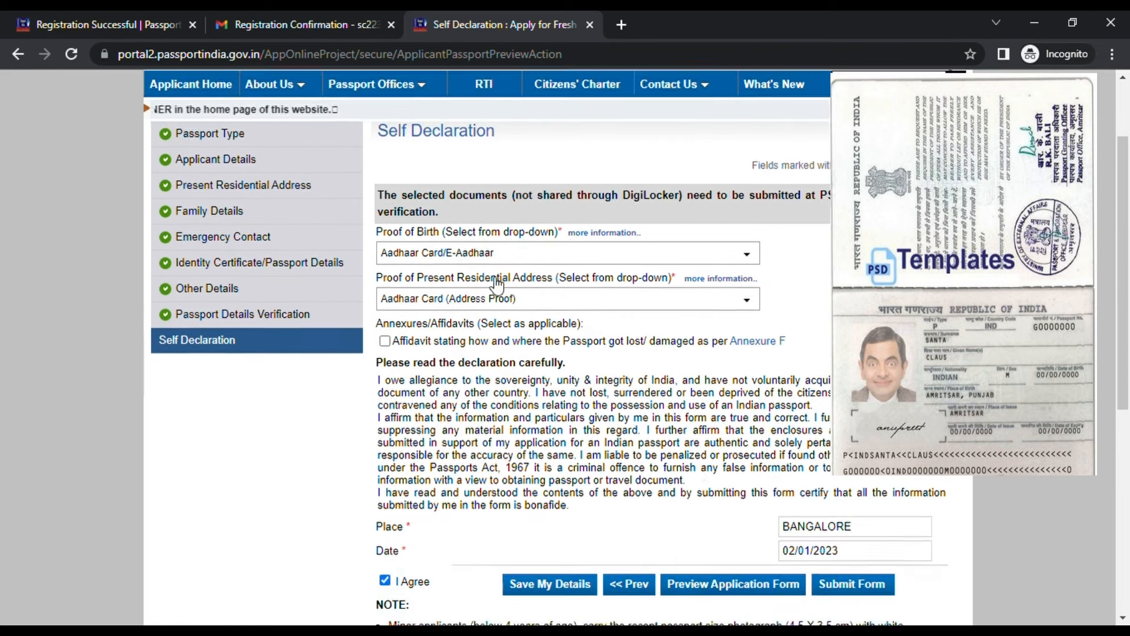
pyautogui.scroll(3, 697, 455)
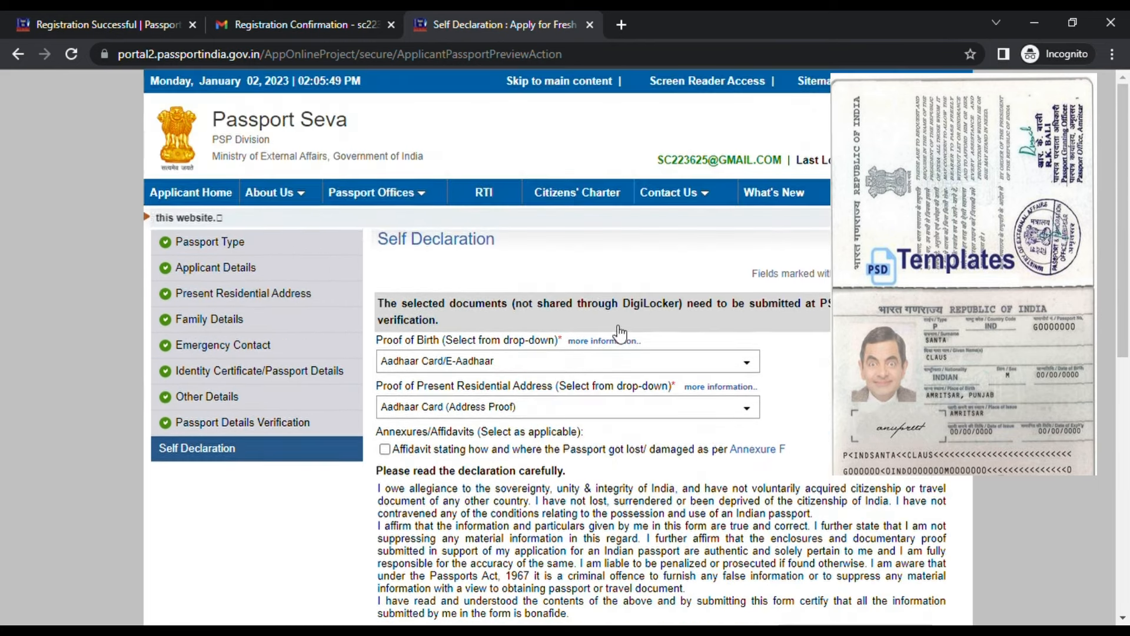
pyautogui.click(216, 192)
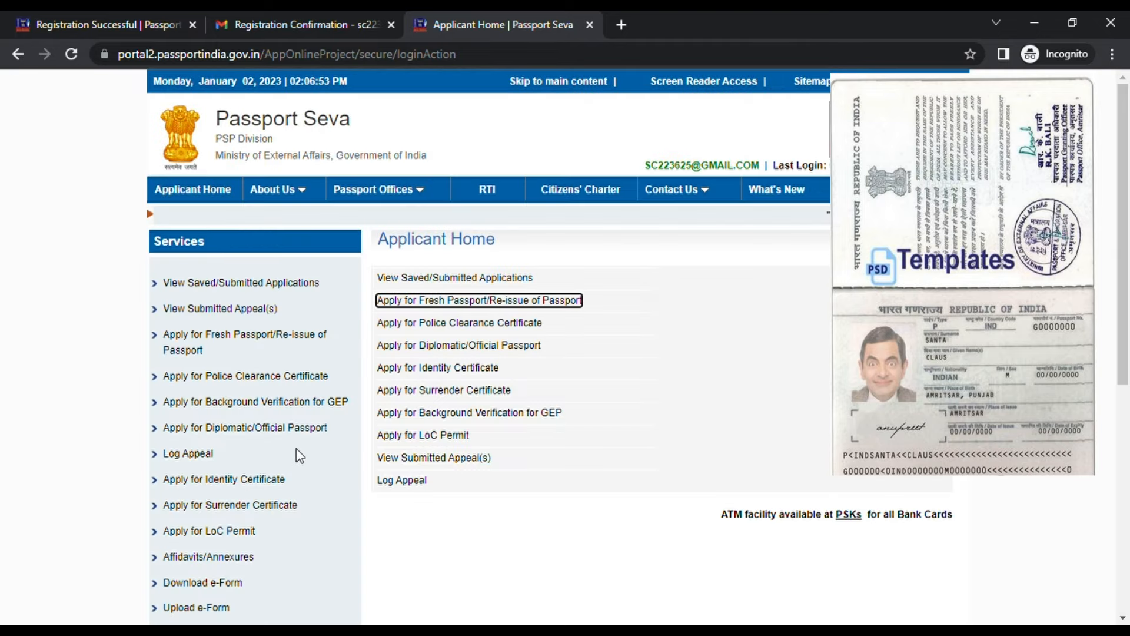
pyautogui.scroll(-5, 300, 456)
pyautogui.scroll(4, 298, 454)
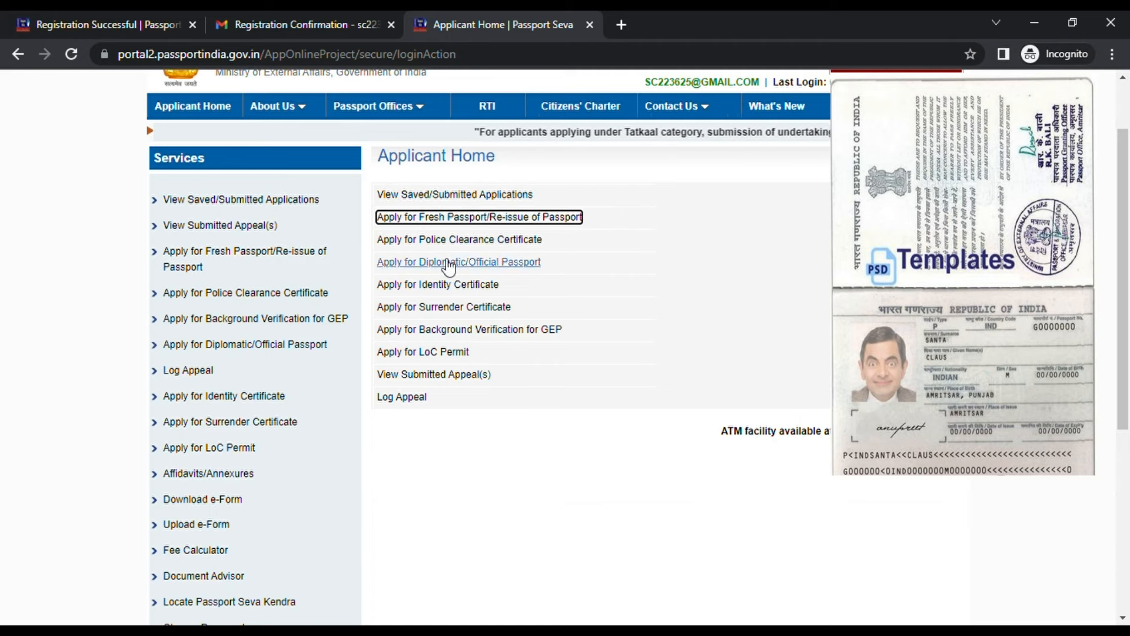
pyautogui.moveTo(319, 109)
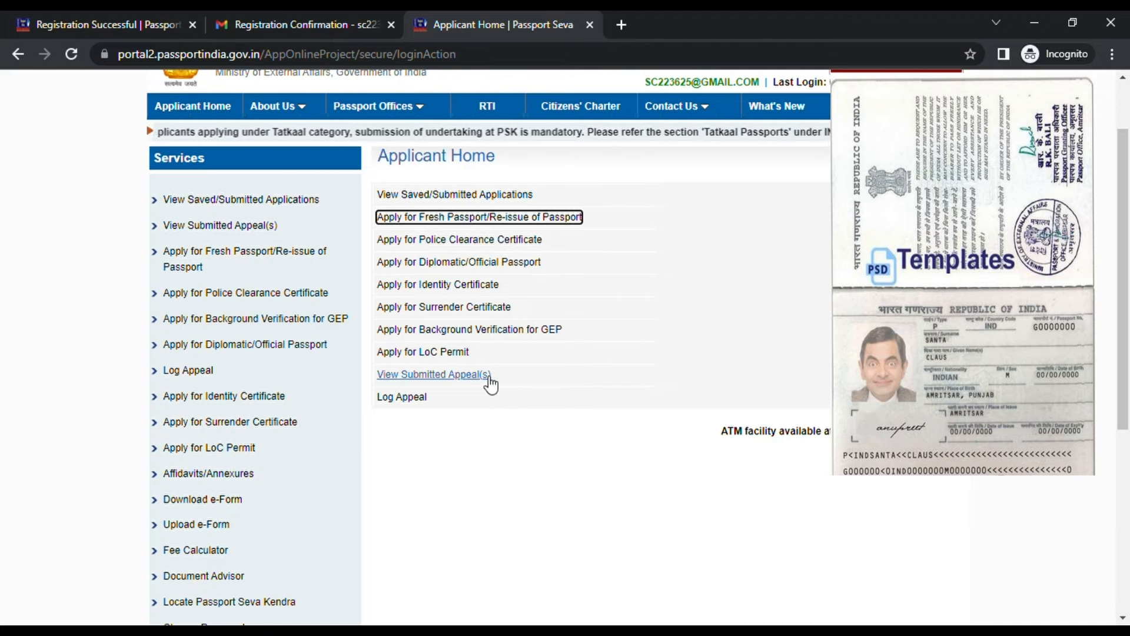
pyautogui.hotkey('ctrl', 'f')
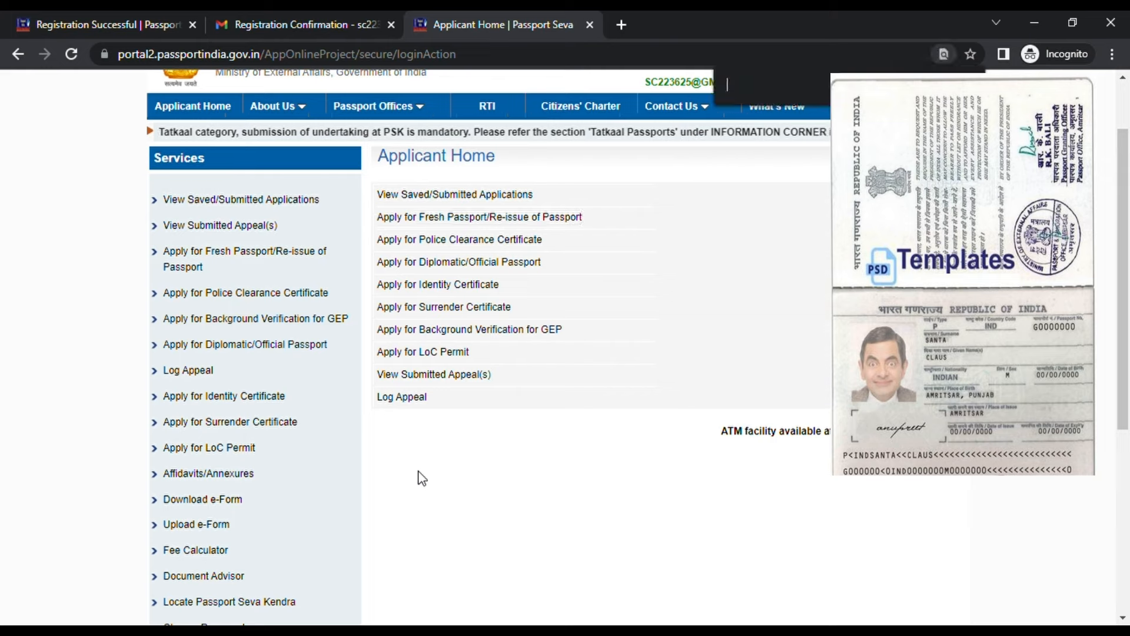
pyautogui.write('appoin')
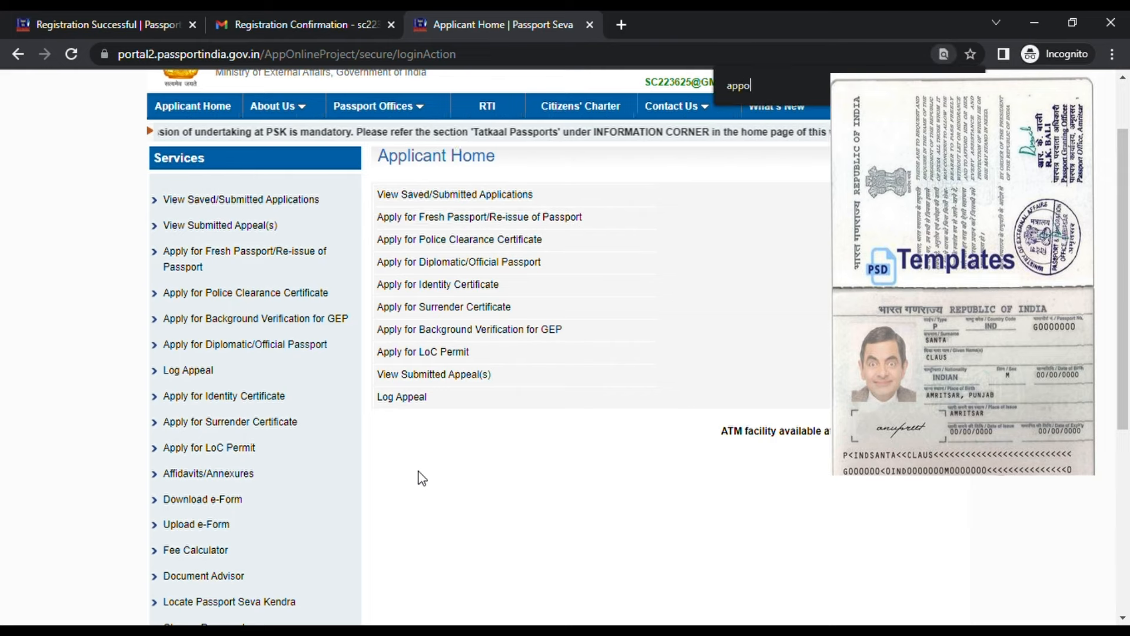
pyautogui.press('BackSpace')
pyautogui.press('BackSpace')
pyautogui.press('BackSpace')
pyautogui.press('BackSpace')
pyautogui.press('BackSpace')
pyautogui.press('BackSpace')
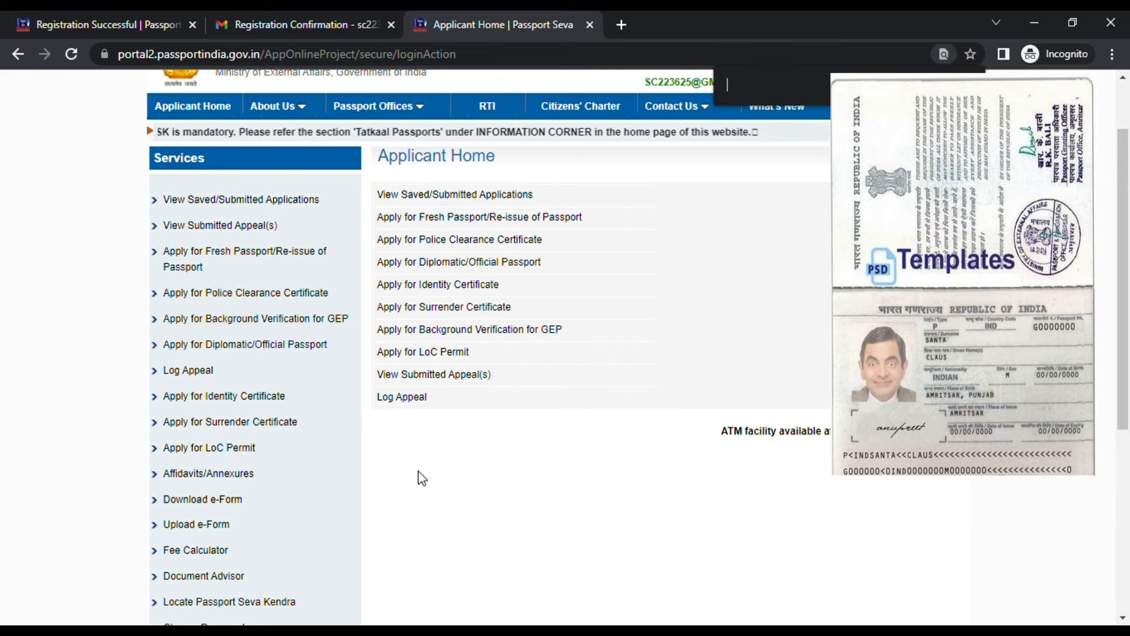
# Open View Saved/Submitted Applications and highlight the page heading and instruction line
pyautogui.click(533, 196)
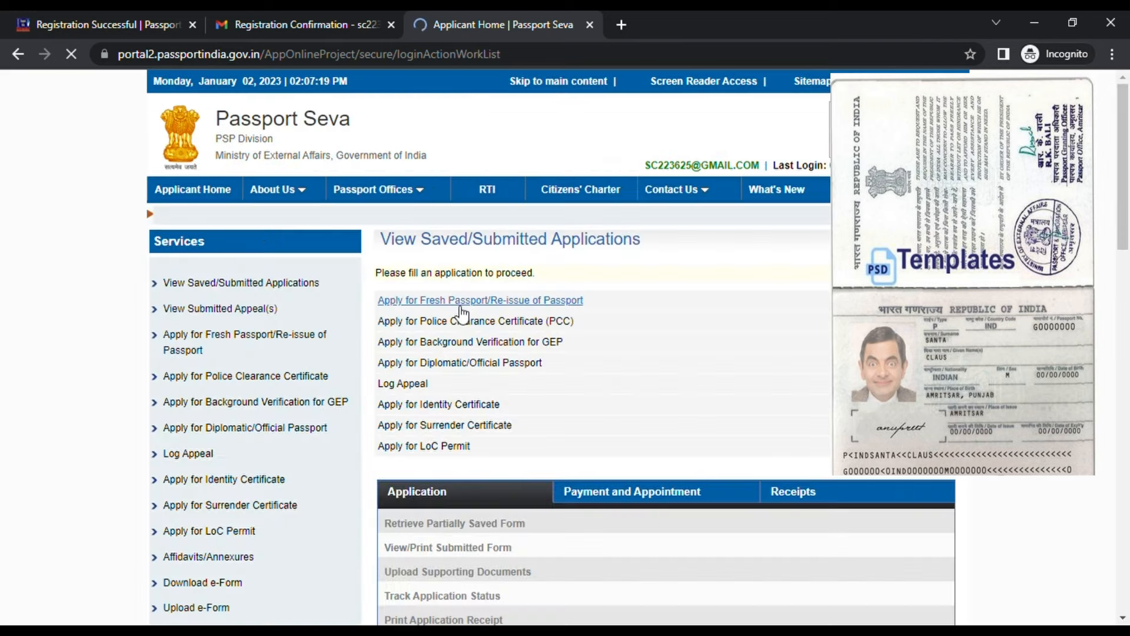
pyautogui.scroll(-3, 462, 358)
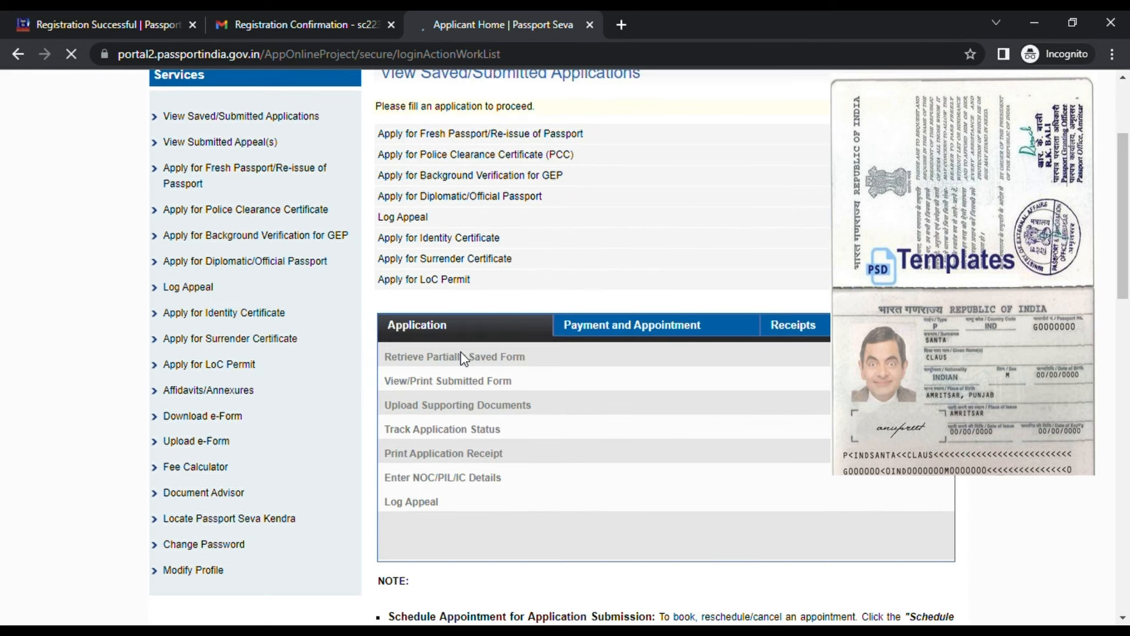
pyautogui.click(687, 334)
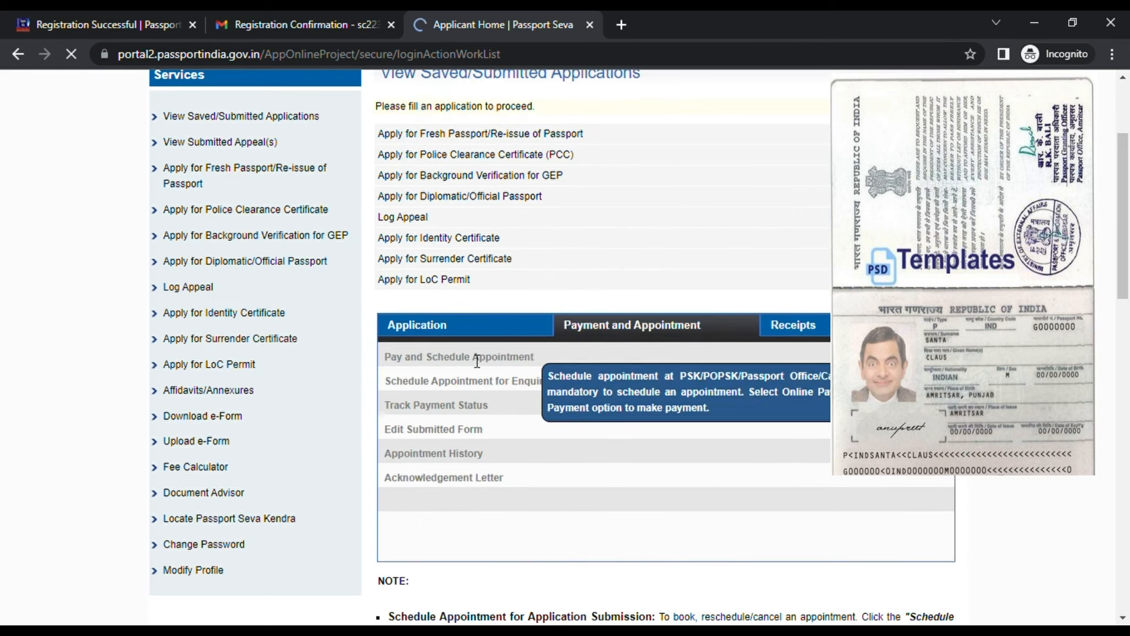
pyautogui.click(465, 330)
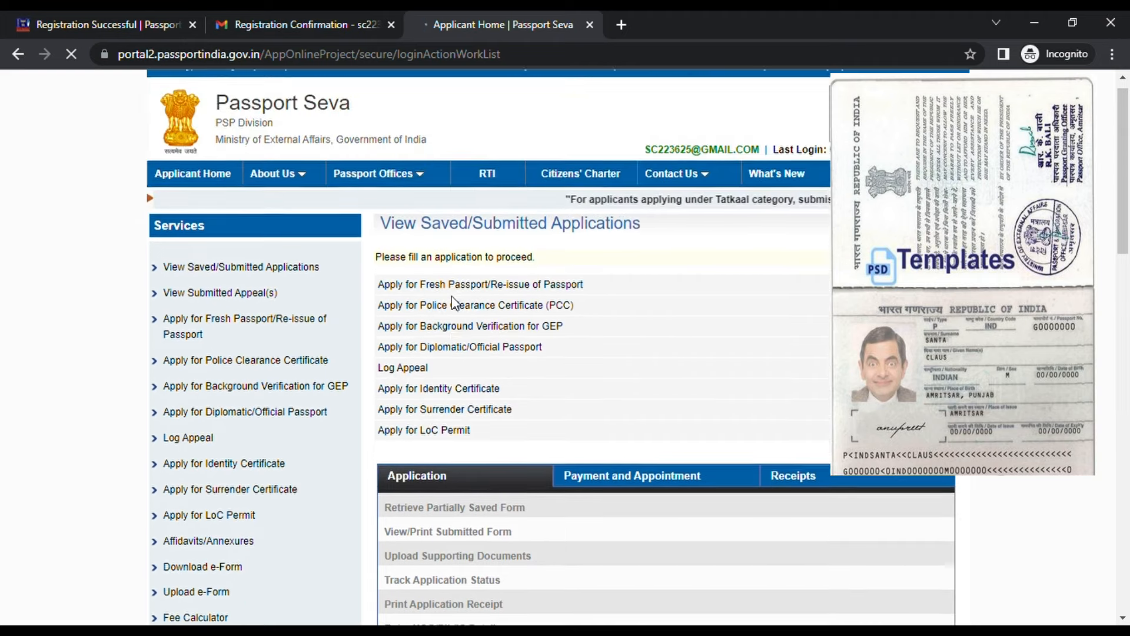
pyautogui.moveTo(533, 274); pyautogui.dragTo(379, 239)
pyautogui.click(666, 311)
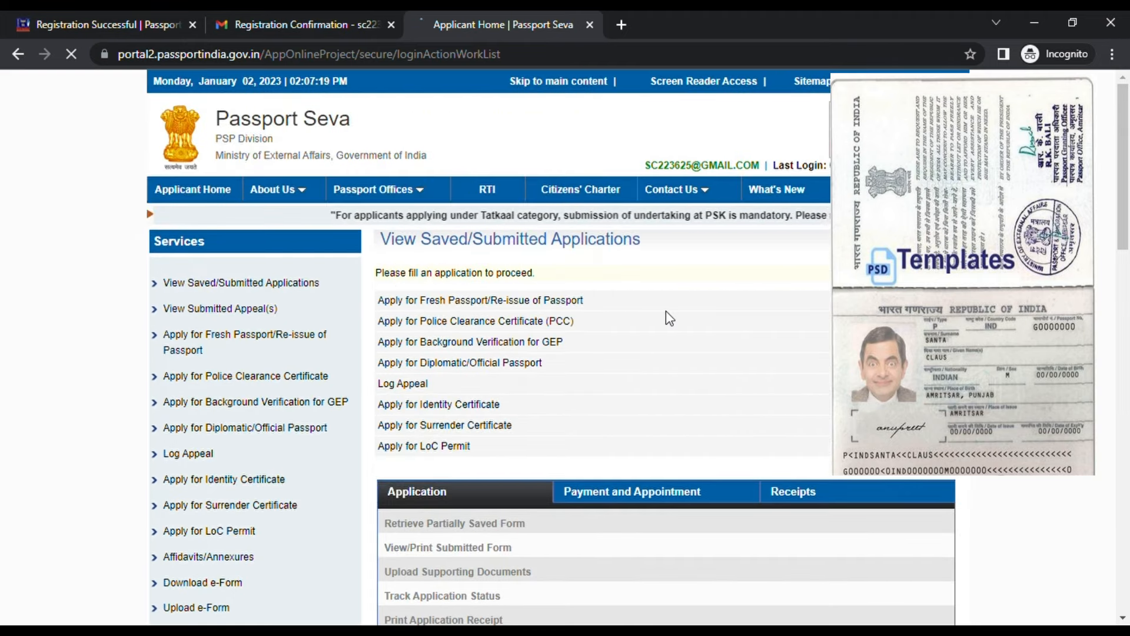
# Show the Payment and Appointment options and highlight the Pay and Schedule Appointment entry
pyautogui.scroll(-3, 666, 310)
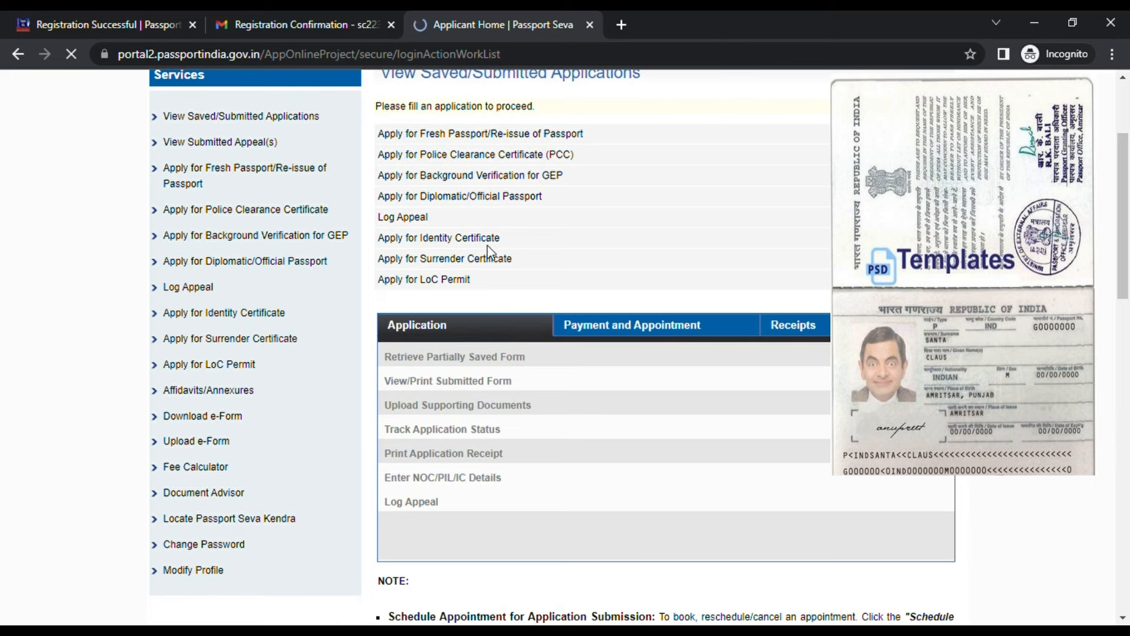
pyautogui.click(658, 339)
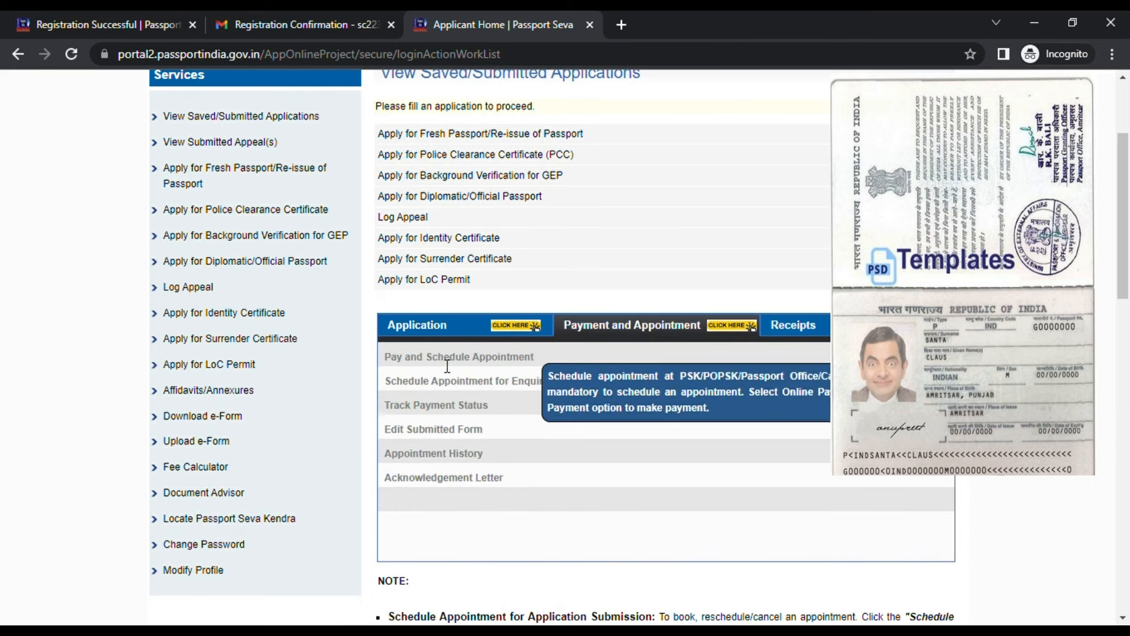
pyautogui.moveTo(405, 362); pyautogui.dragTo(560, 358)
pyautogui.click(559, 356)
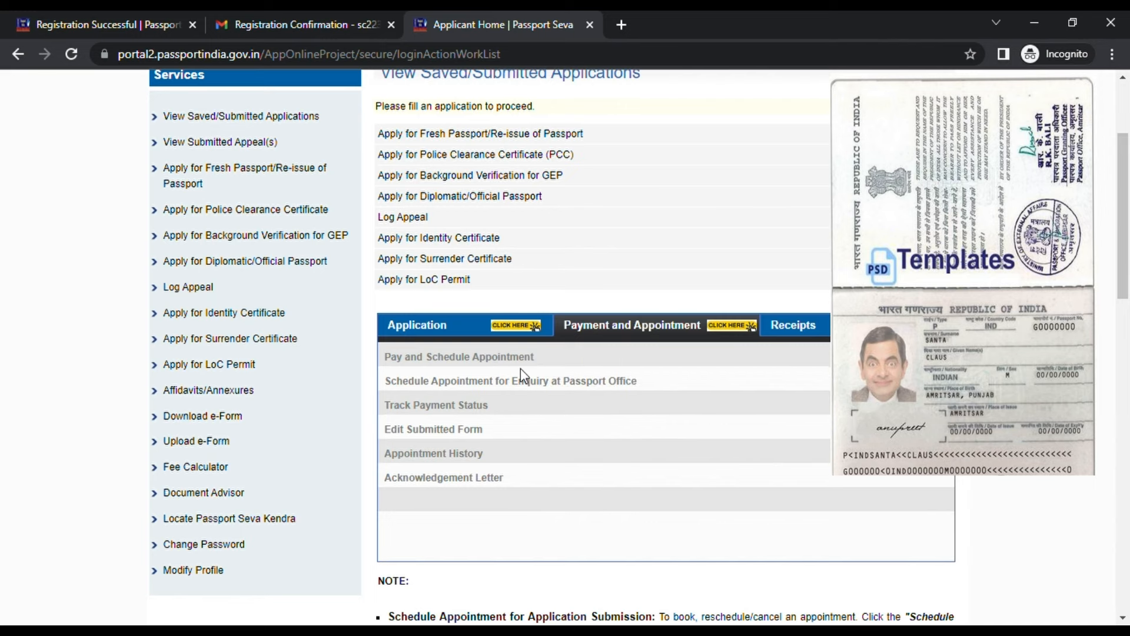
# Review the Payment and Appointment list and highlight the Acknowledgement Letter entry
pyautogui.scroll(2, 714, 282)
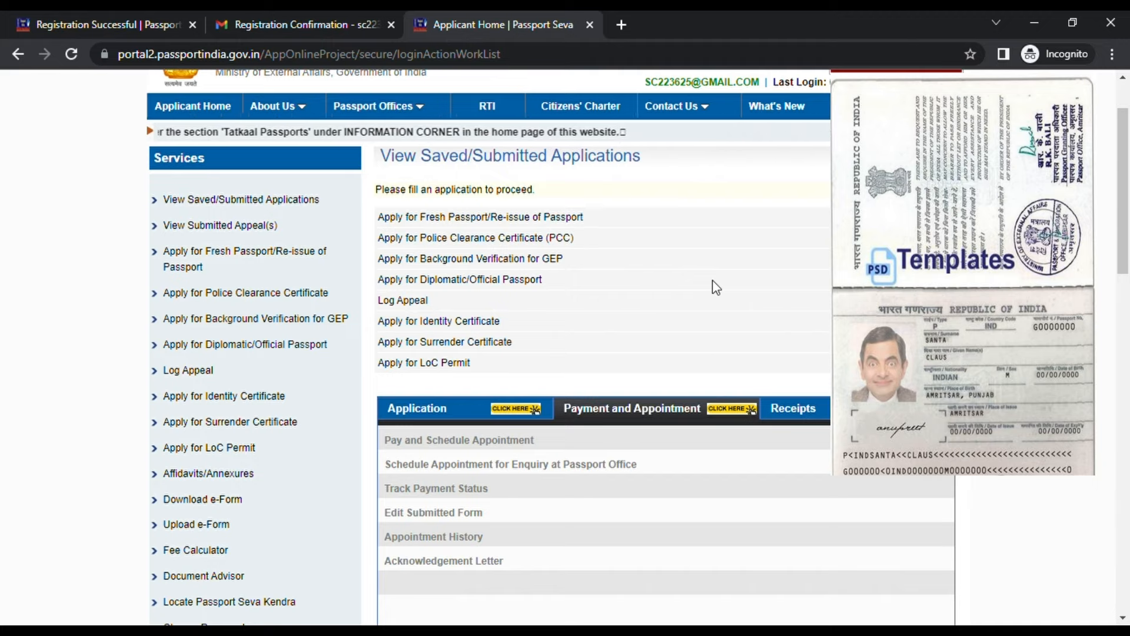
pyautogui.scroll(1, 233, 179)
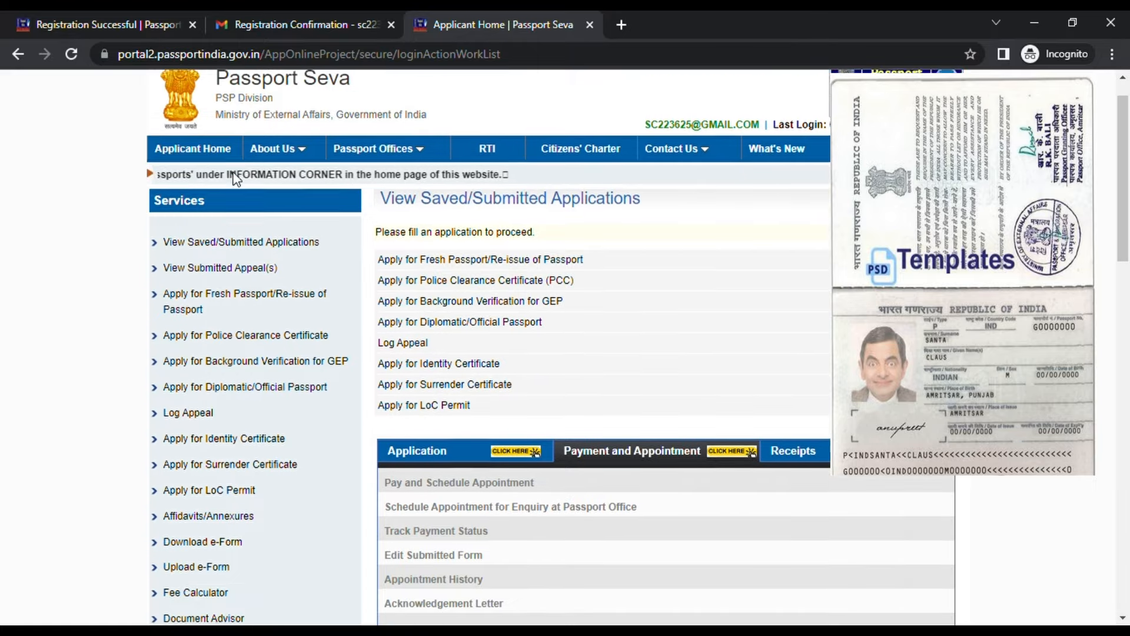
pyautogui.scroll(1, 233, 178)
pyautogui.scroll(-4, 623, 424)
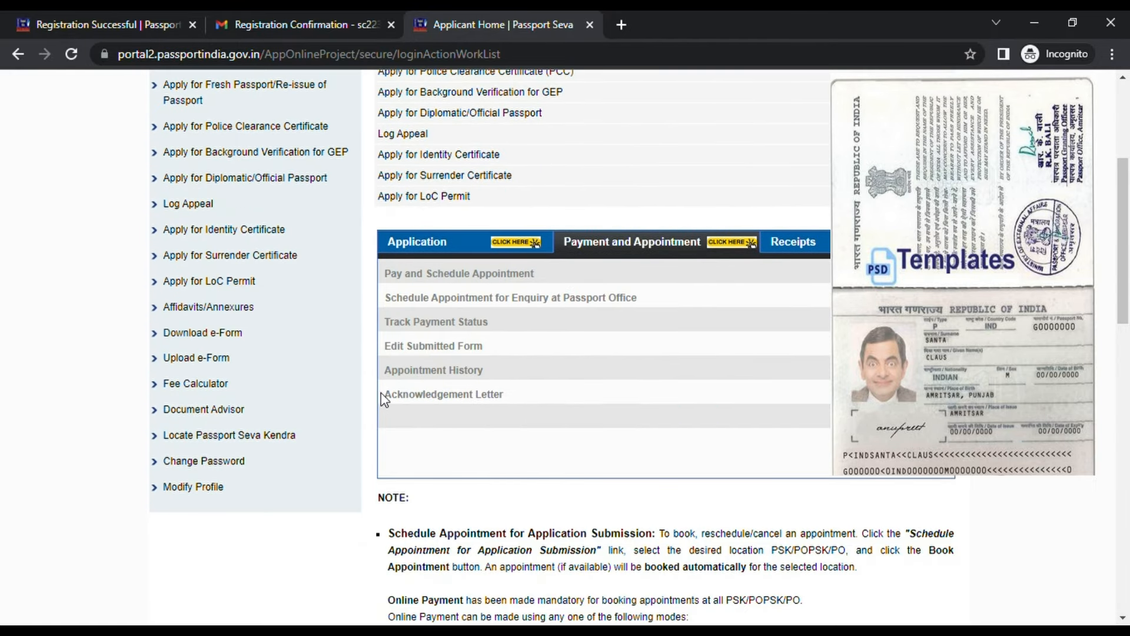
pyautogui.moveTo(382, 395); pyautogui.dragTo(476, 405)
pyautogui.click(824, 354)
pyautogui.moveTo(384, 398); pyautogui.dragTo(358, 406)
pyautogui.click(432, 399)
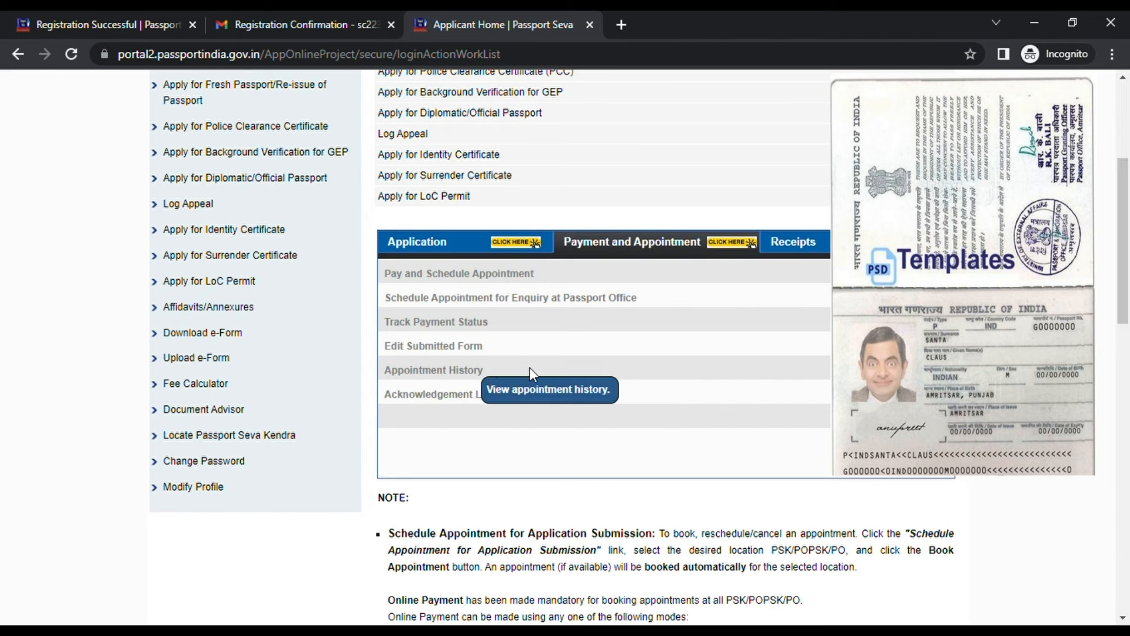
pyautogui.click(836, 242)
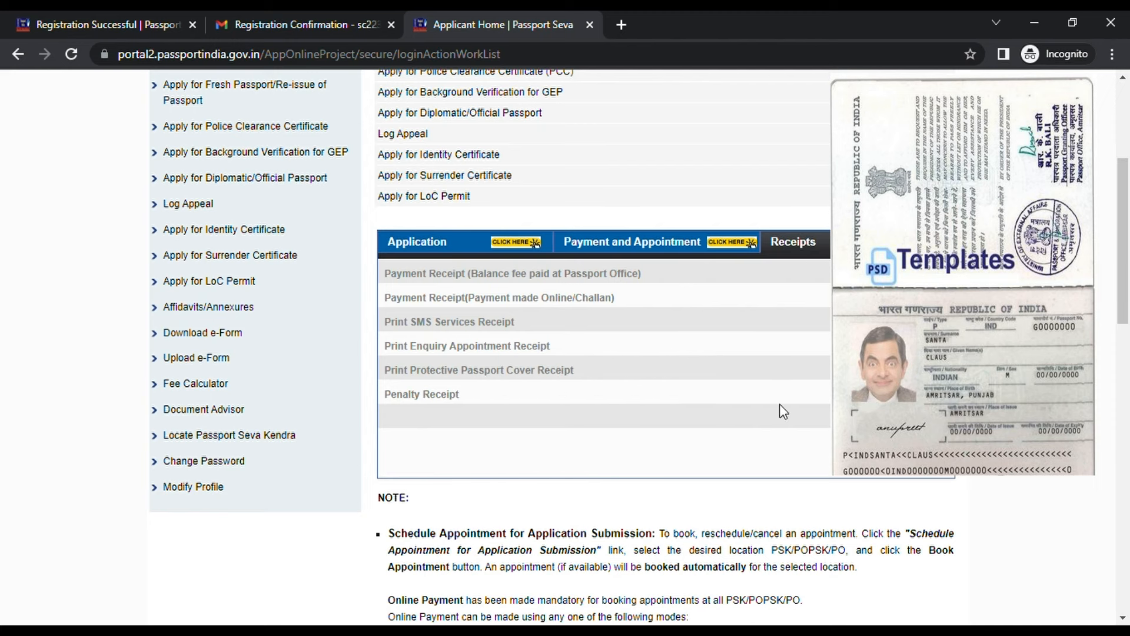
pyautogui.scroll(3, 771, 411)
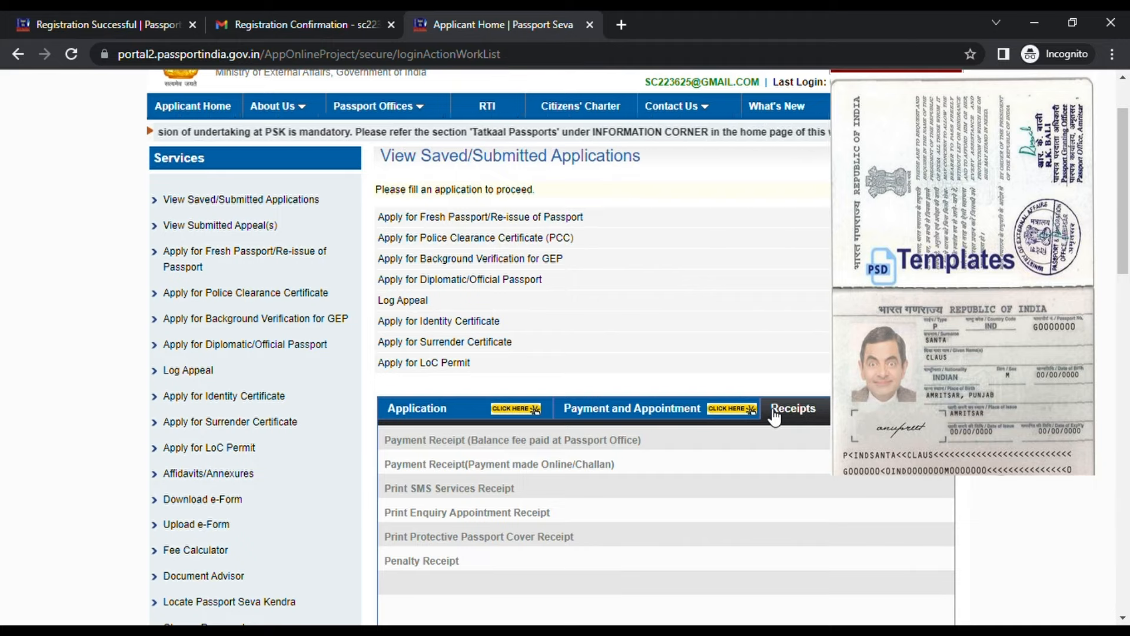
pyautogui.moveTo(688, 414)
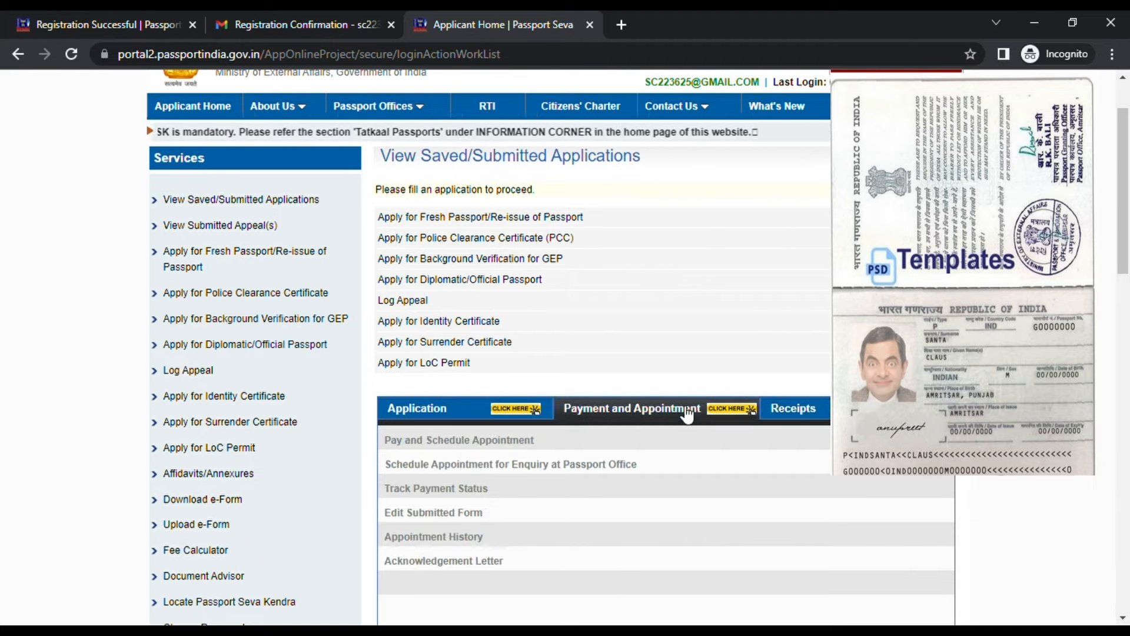
pyautogui.scroll(-2, 687, 414)
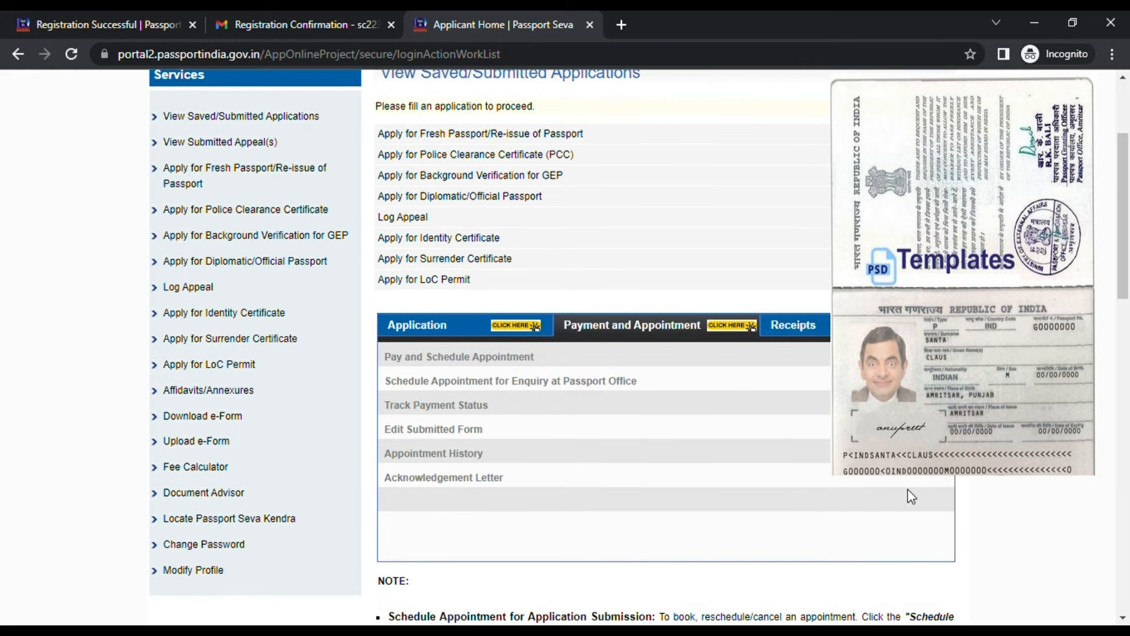
pyautogui.scroll(3, 907, 489)
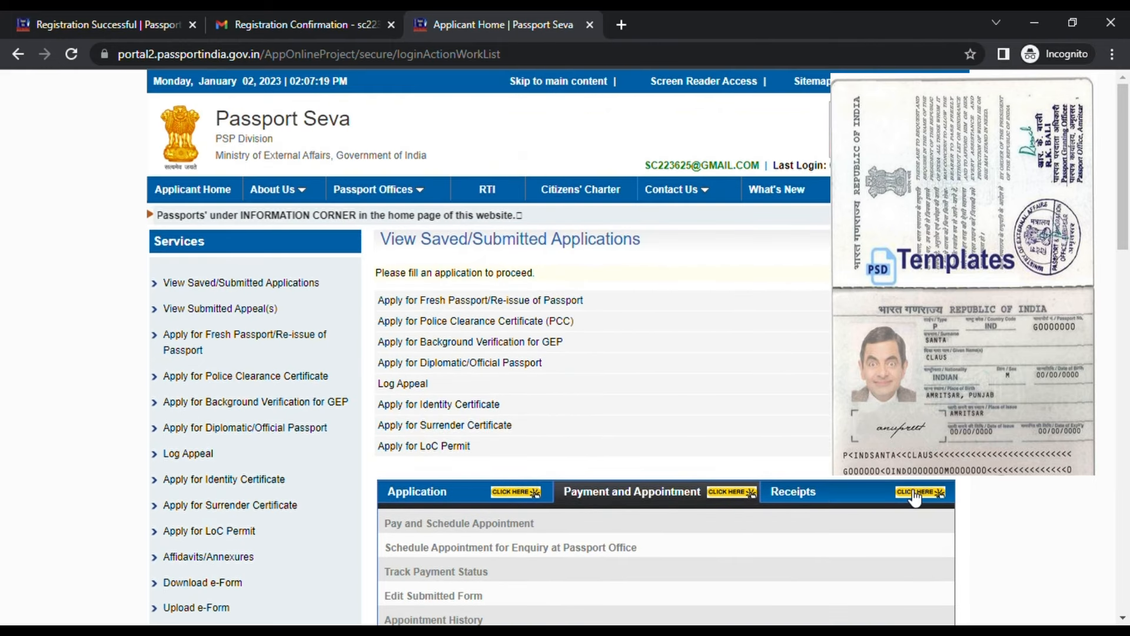